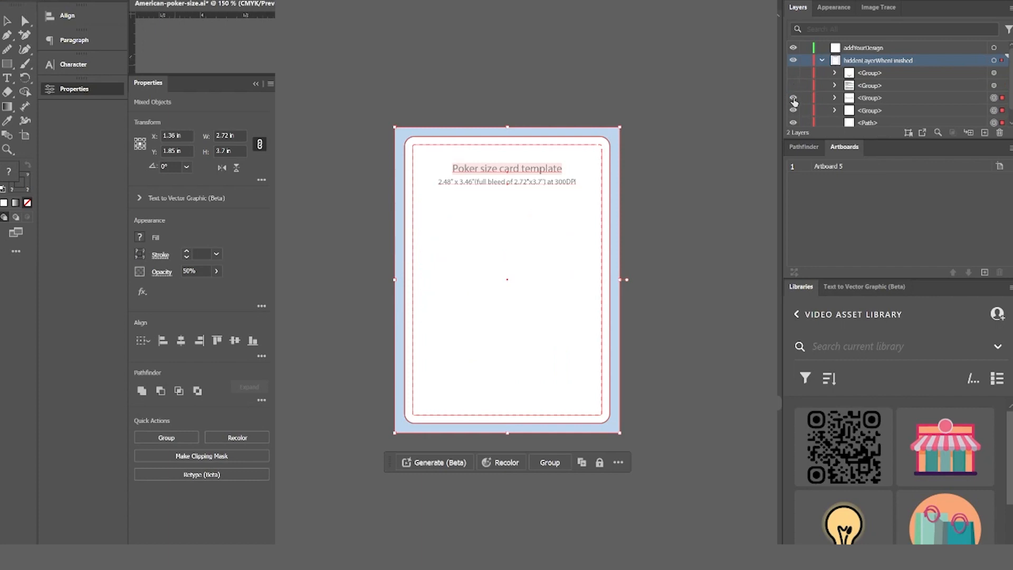
# Hide the card's template title text and lock all groups and paths in the hiddenLayerWhenFinished layer
pyautogui.click(793, 98)
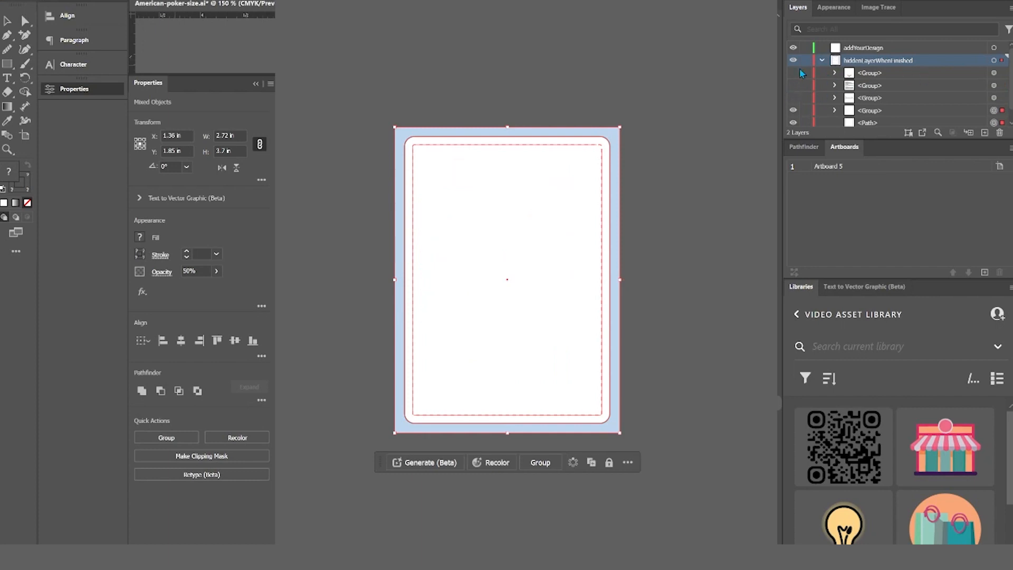
pyautogui.moveTo(807, 74); pyautogui.dragTo(805, 99)
pyautogui.scroll(-1, 806, 113)
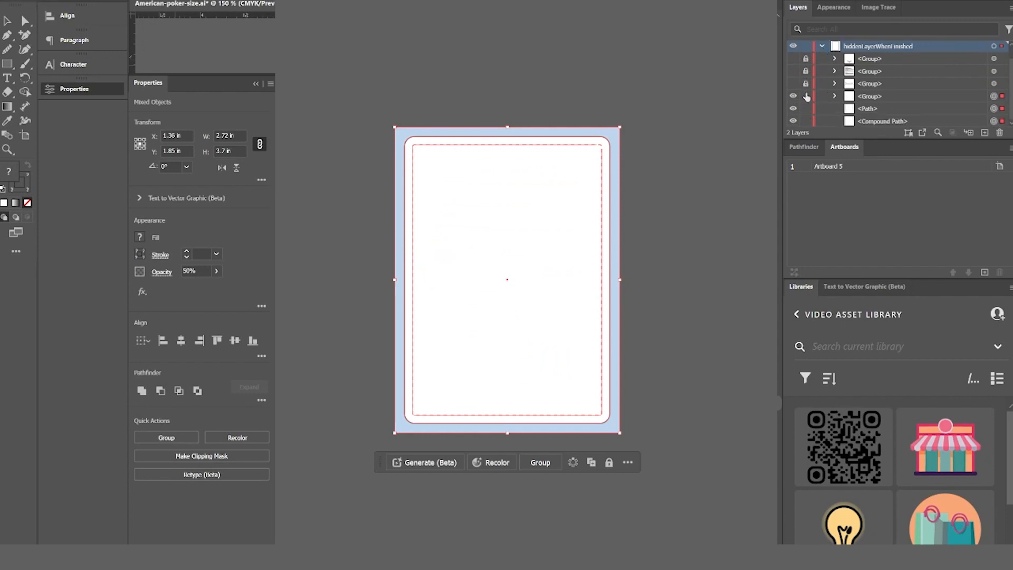
pyautogui.moveTo(806, 96); pyautogui.dragTo(807, 191)
pyautogui.scroll(1, 863, 87)
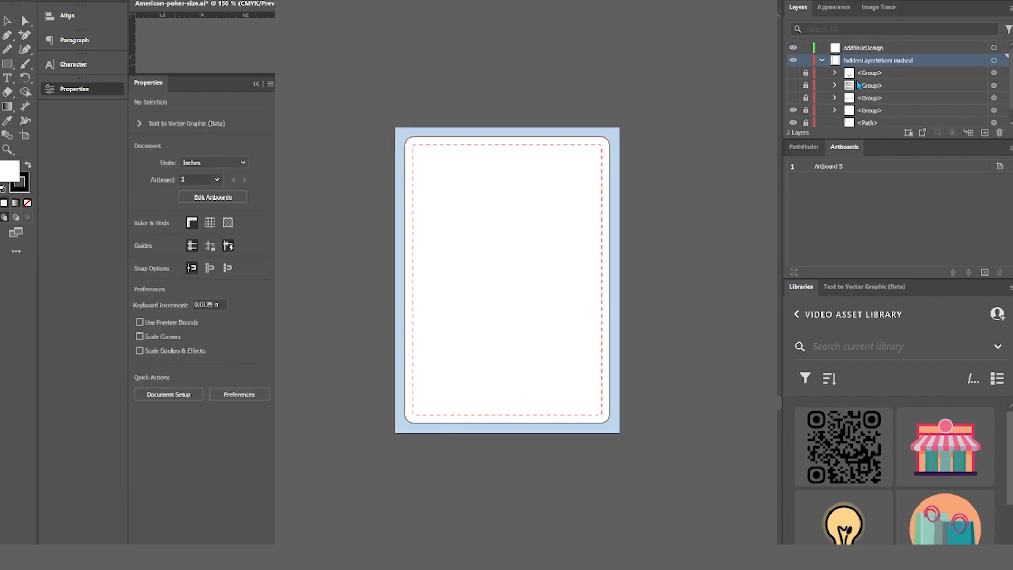
pyautogui.click(822, 60)
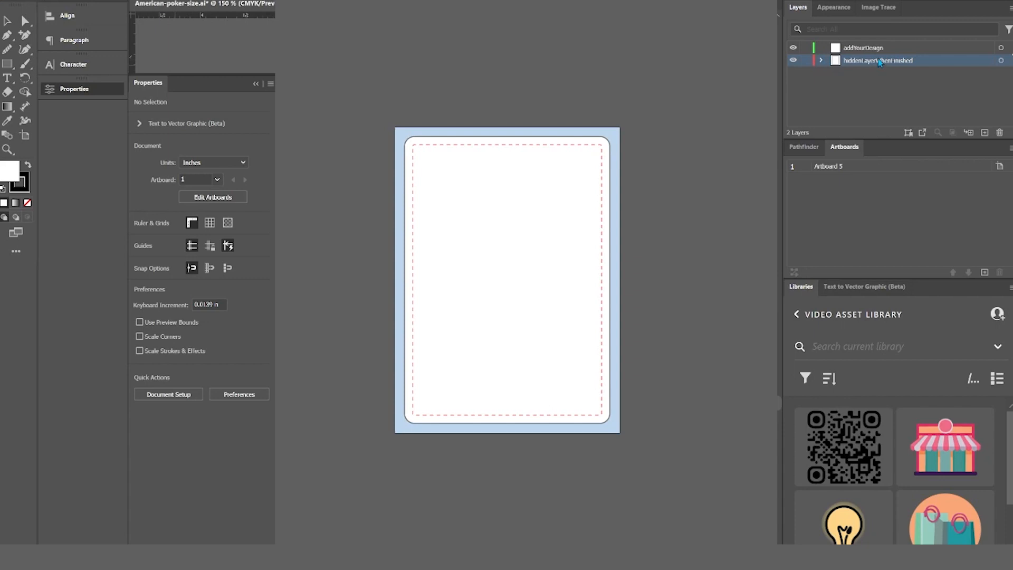
# Move the addYourDesign layer below the template guide layer and rename it Suits
pyautogui.click(871, 52)
pyautogui.moveTo(862, 57); pyautogui.dragTo(863, 69)
pyautogui.doubleClick(847, 63)
pyautogui.press('BackSpace')
pyautogui.write('Suits')
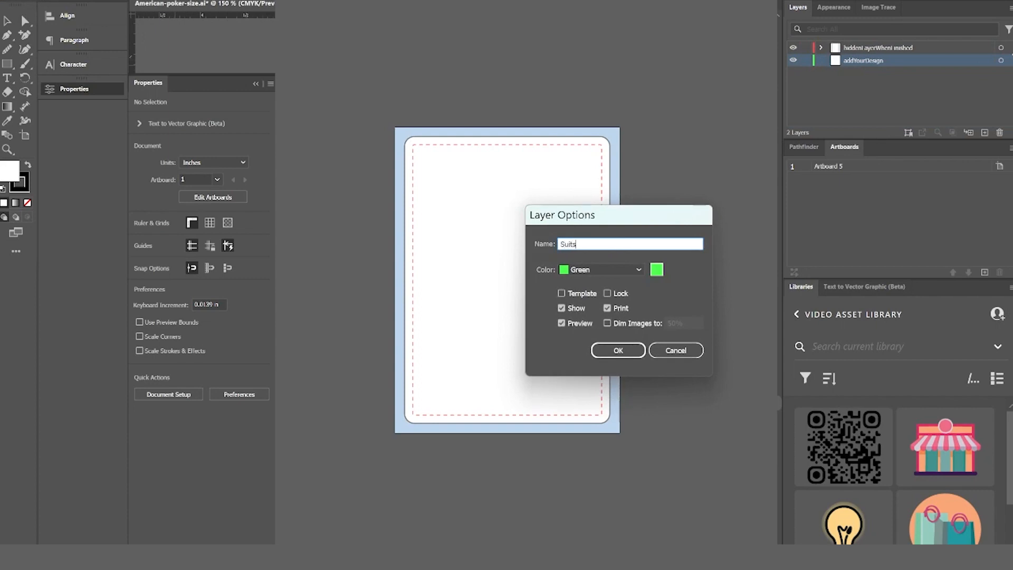
pyautogui.click(618, 352)
# Duplicate the Suits layer, then give the lowest layer the colour Light Blue and the name Design
pyautogui.moveTo(875, 63); pyautogui.dragTo(985, 133)
pyautogui.doubleClick(849, 75)
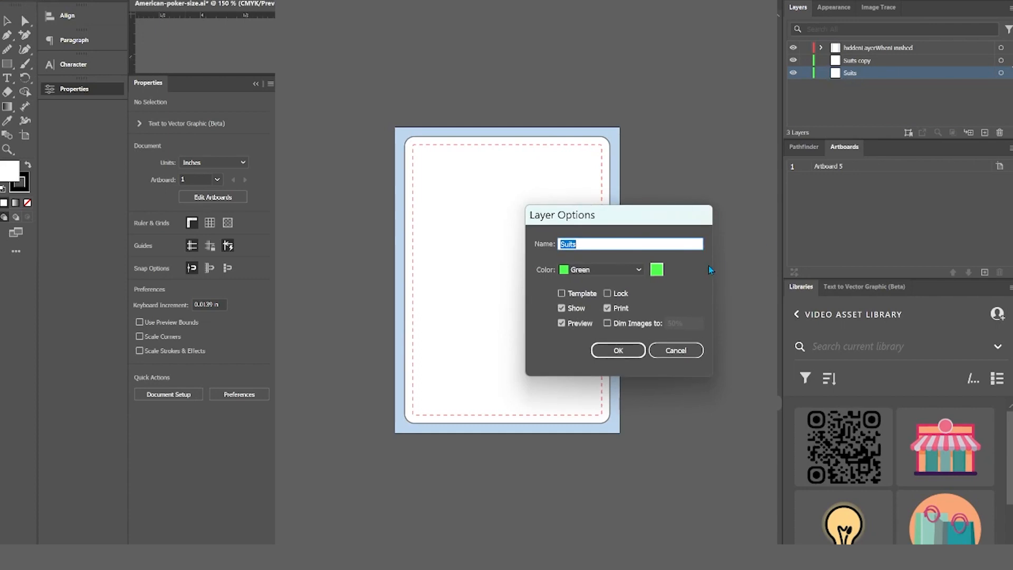
pyautogui.click(640, 270)
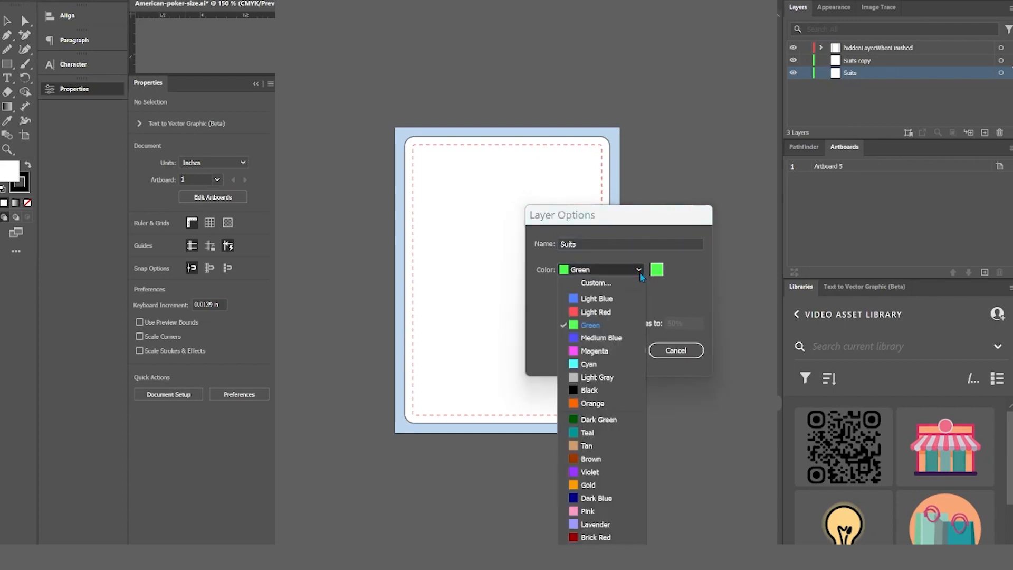
pyautogui.click(612, 300)
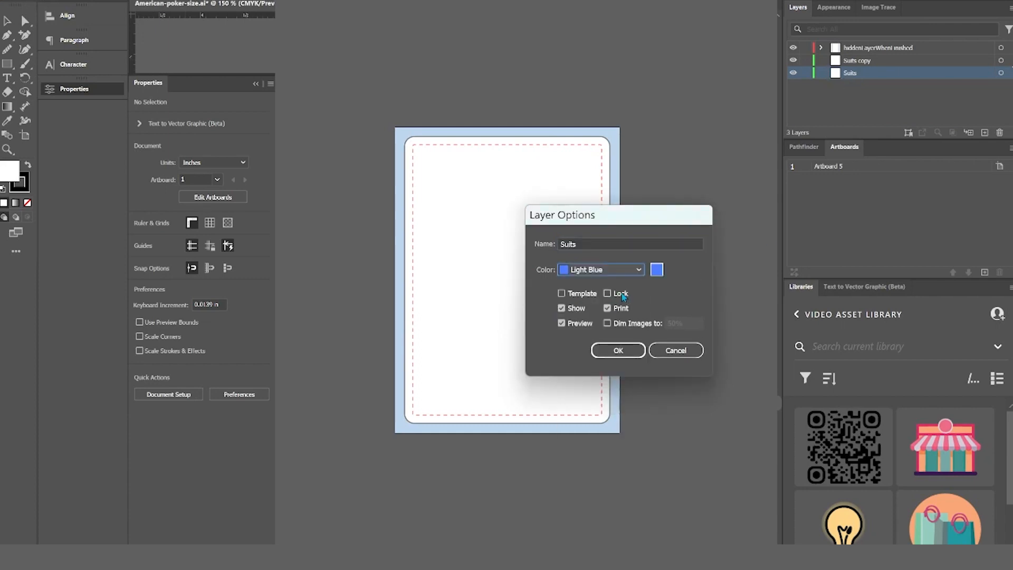
pyautogui.click(619, 350)
pyautogui.doubleClick(851, 74)
pyautogui.write('Design')
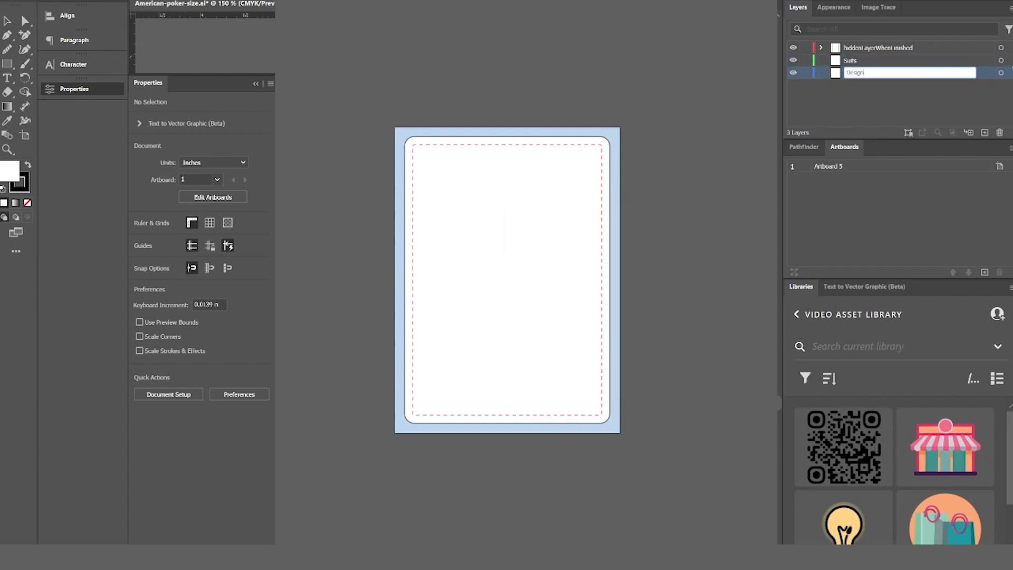
pyautogui.click(861, 108)
# Create a text object above the card containing the four pasted suit symbols: spade, club, diamond and heart
pyautogui.press('t')
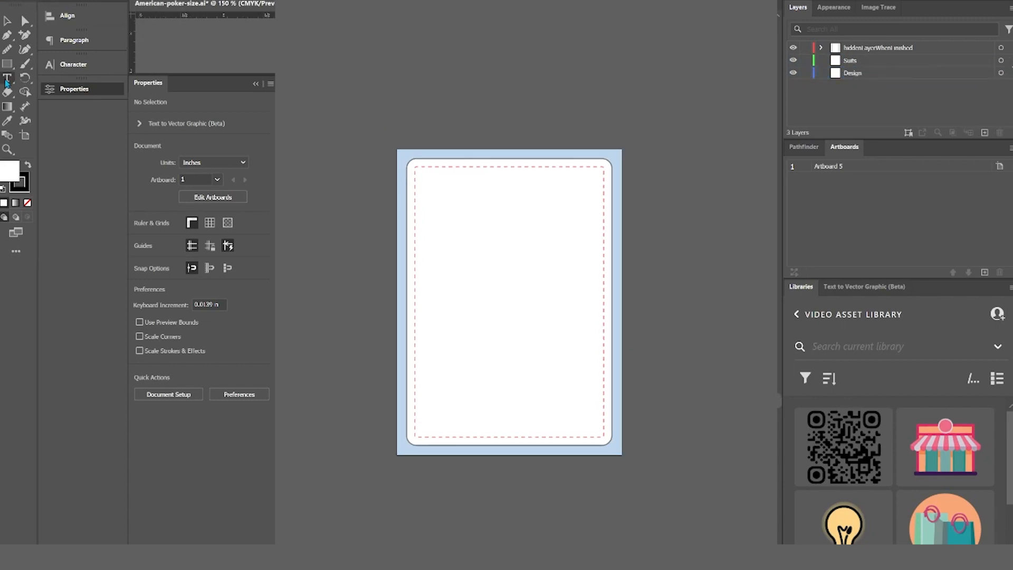
pyautogui.click(441, 86)
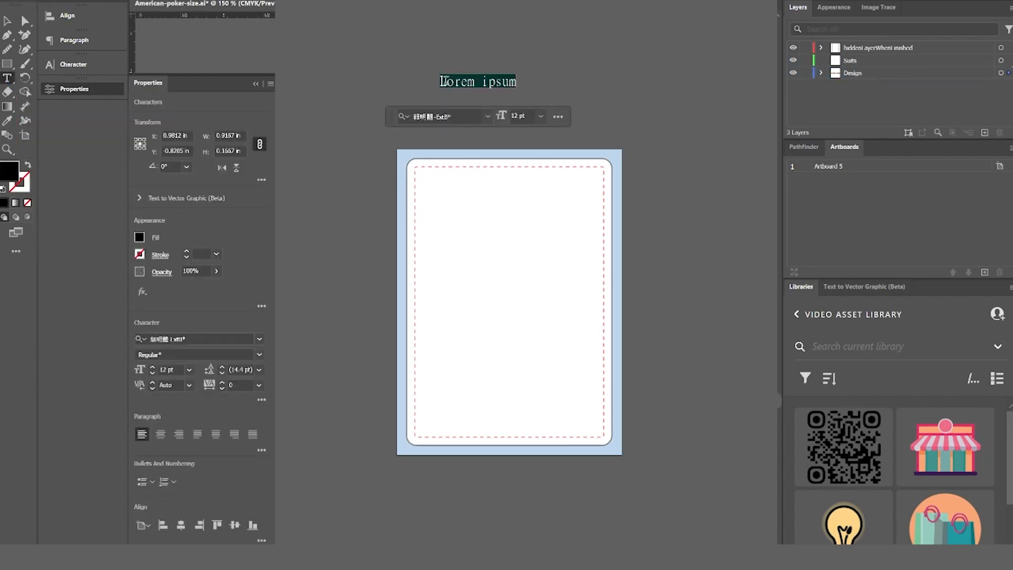
pyautogui.hotkey('ctrl', 'v')
pyautogui.hotkey('ctrl', 'v')
pyautogui.hotkey('ctrl', 'v')
pyautogui.hotkey('ctrl', 'v')
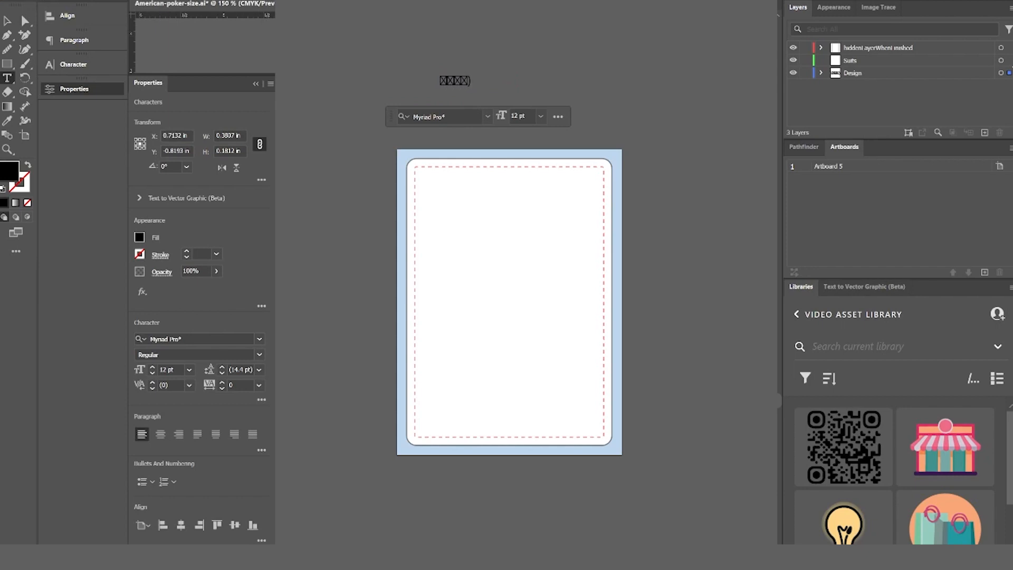
# Set all the suit symbol text to 72 pt in the Alternate Gothic No3 D font
pyautogui.hotkey('ctrl', 'a')
pyautogui.click(488, 116)
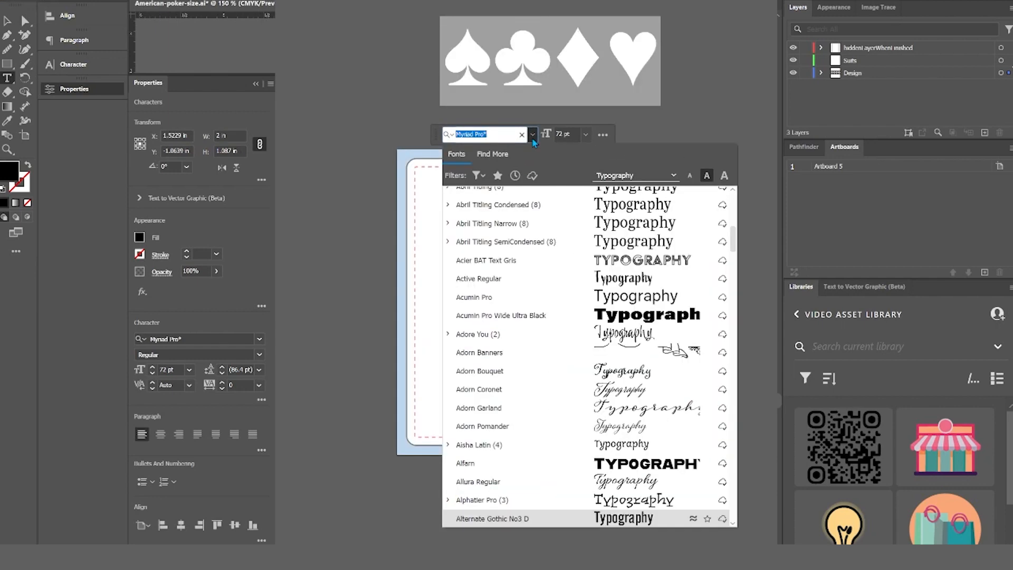
pyautogui.press('Return')
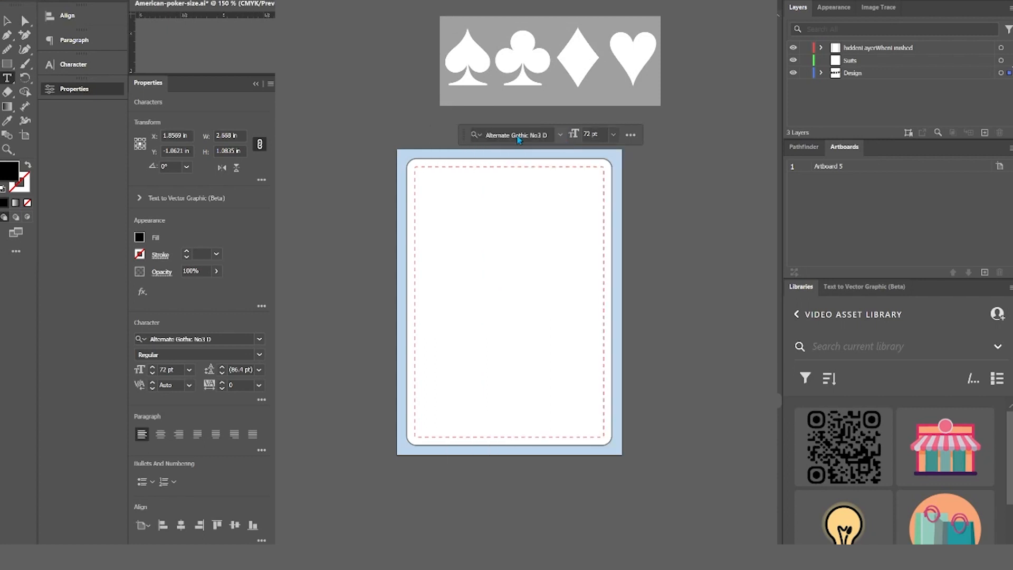
# Expand the suit symbol text into vector shapes, converting both object and fill
pyautogui.click(6, 22)
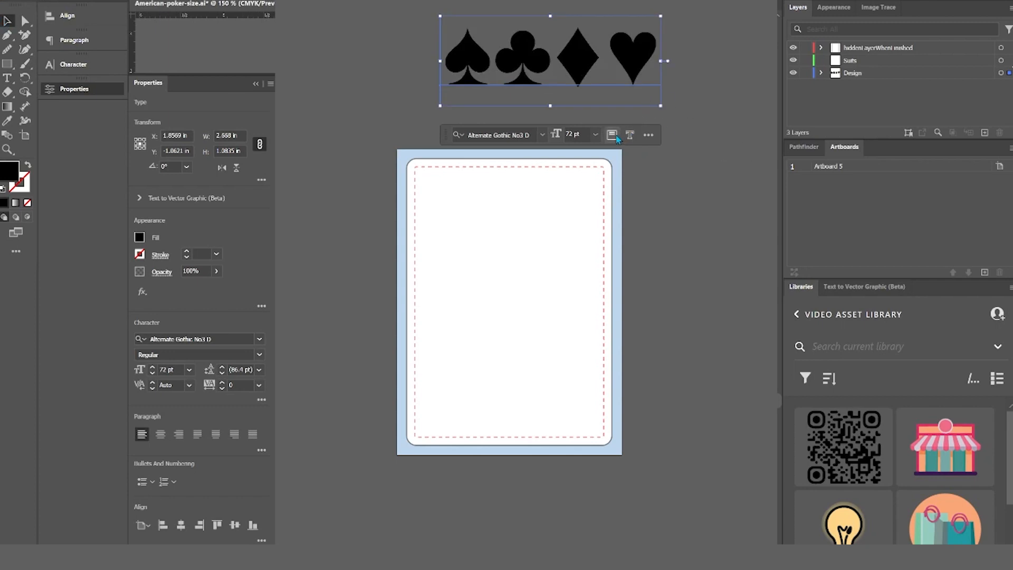
pyautogui.click(102, 1)
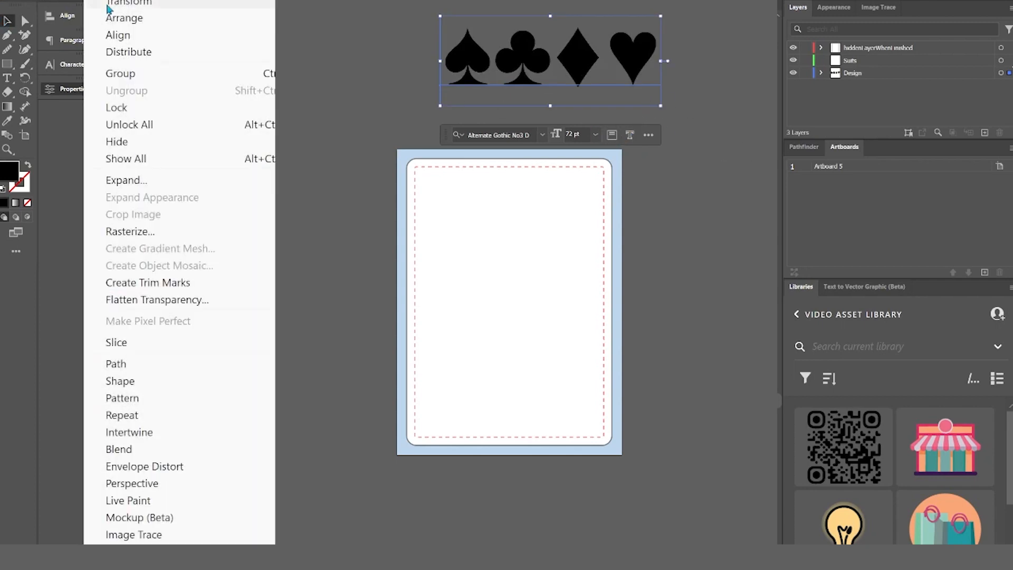
pyautogui.click(155, 182)
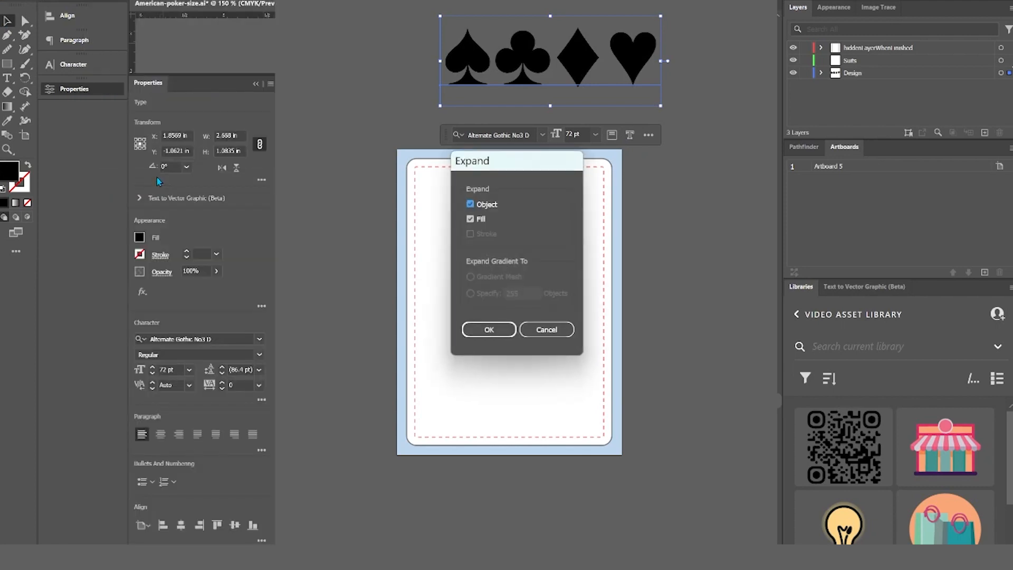
pyautogui.click(489, 329)
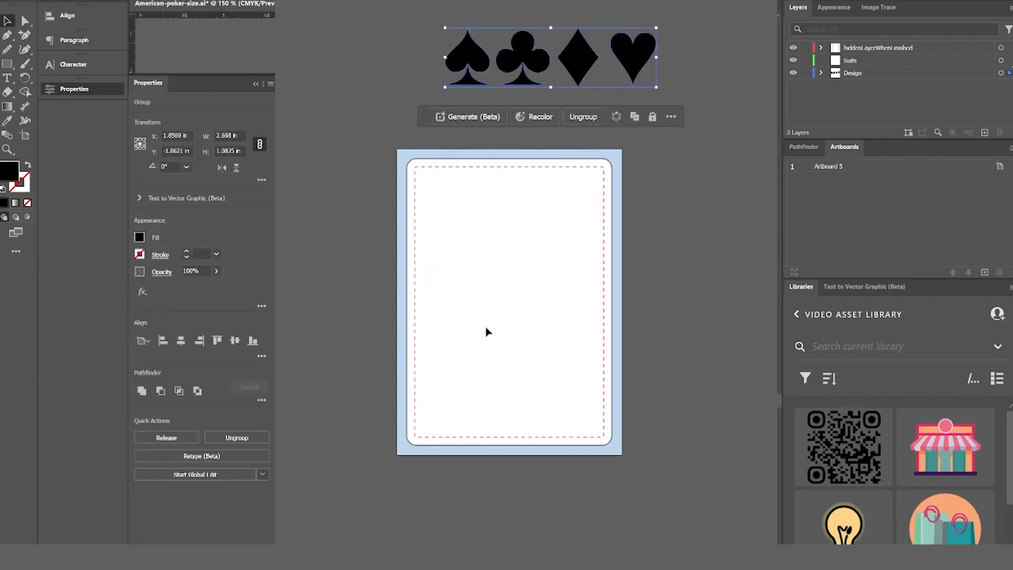
pyautogui.click(703, 185)
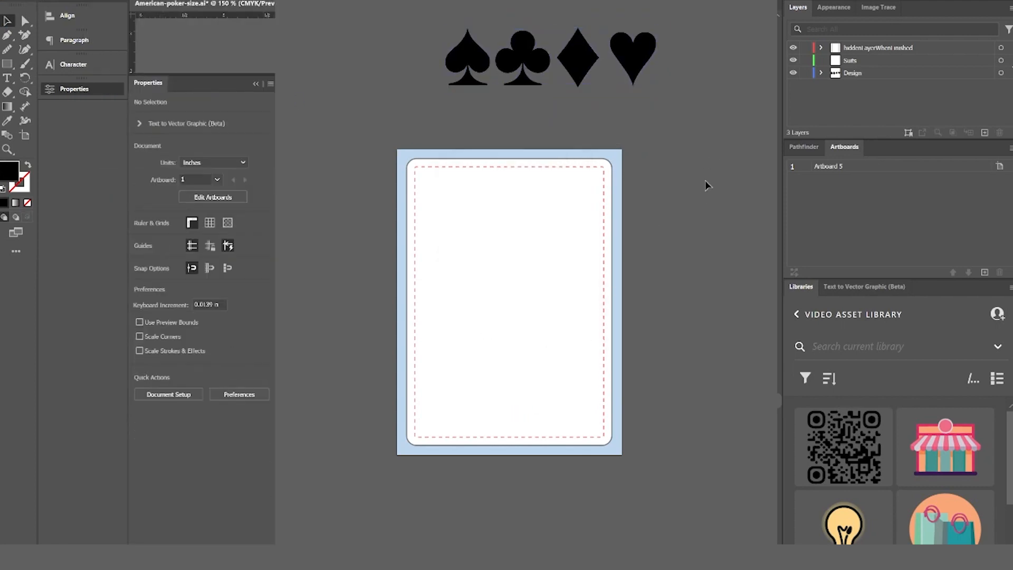
# Ungroup the suit symbols and fill the diamond and the heart with red
pyautogui.click(581, 82)
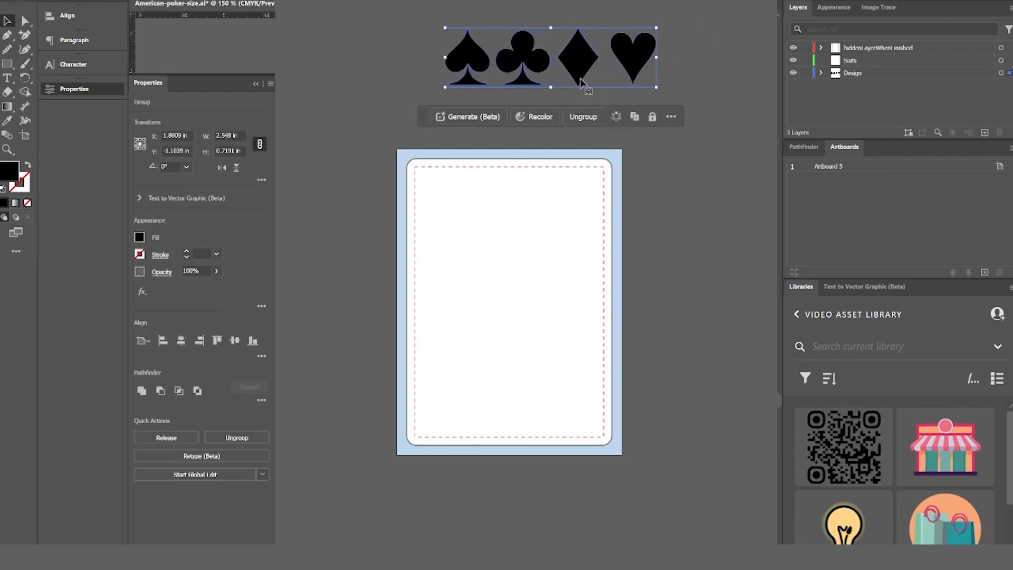
pyautogui.click(583, 117)
pyautogui.click(705, 24)
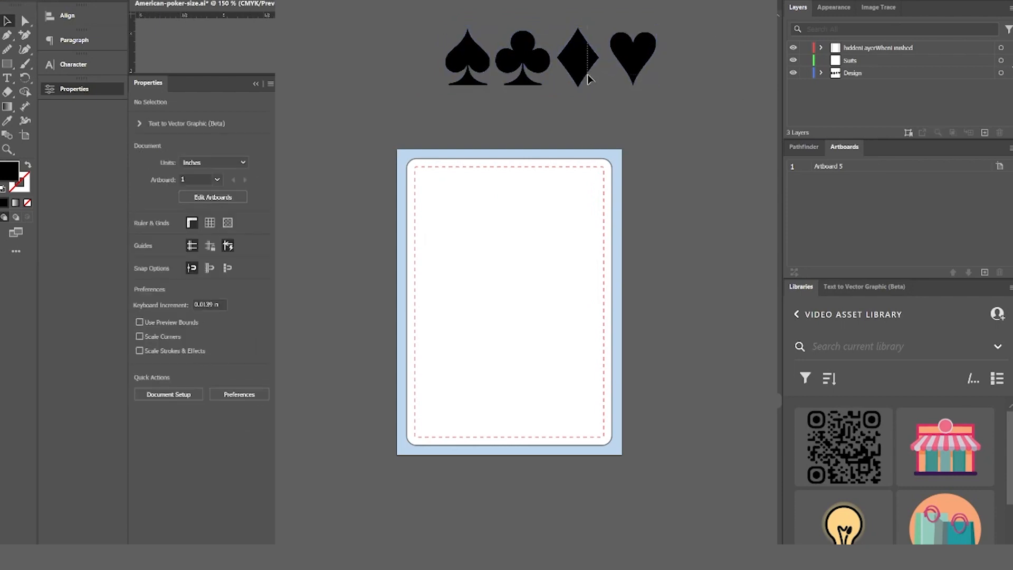
pyautogui.click(576, 82)
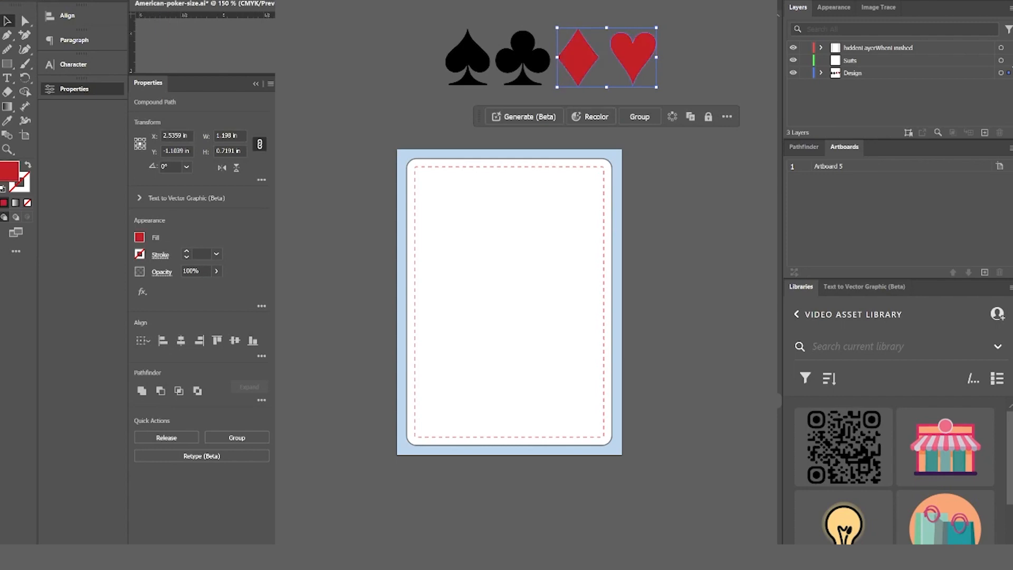
pyautogui.click(574, 13)
pyautogui.click(470, 62)
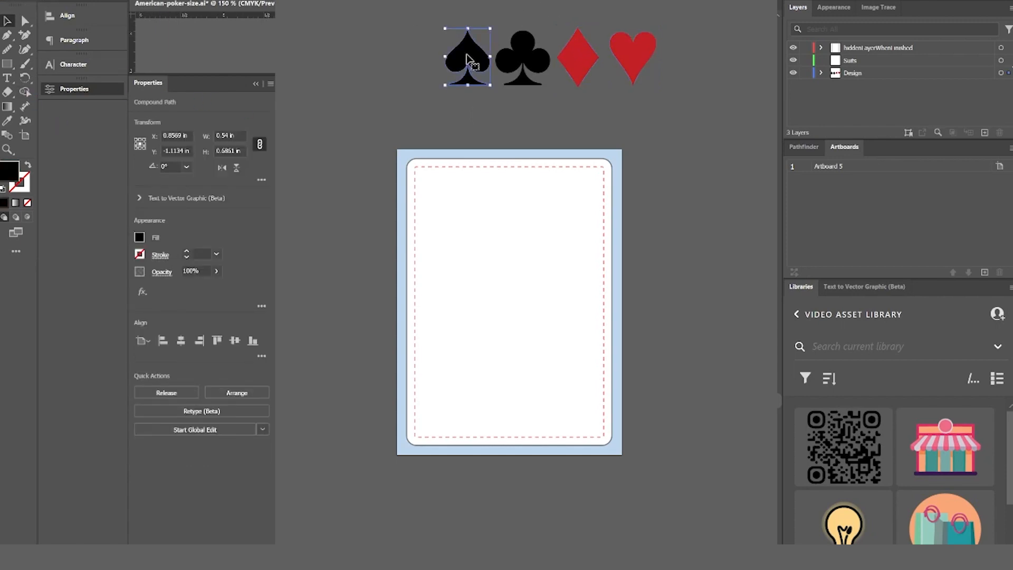
pyautogui.hotkey('alt', 'o')
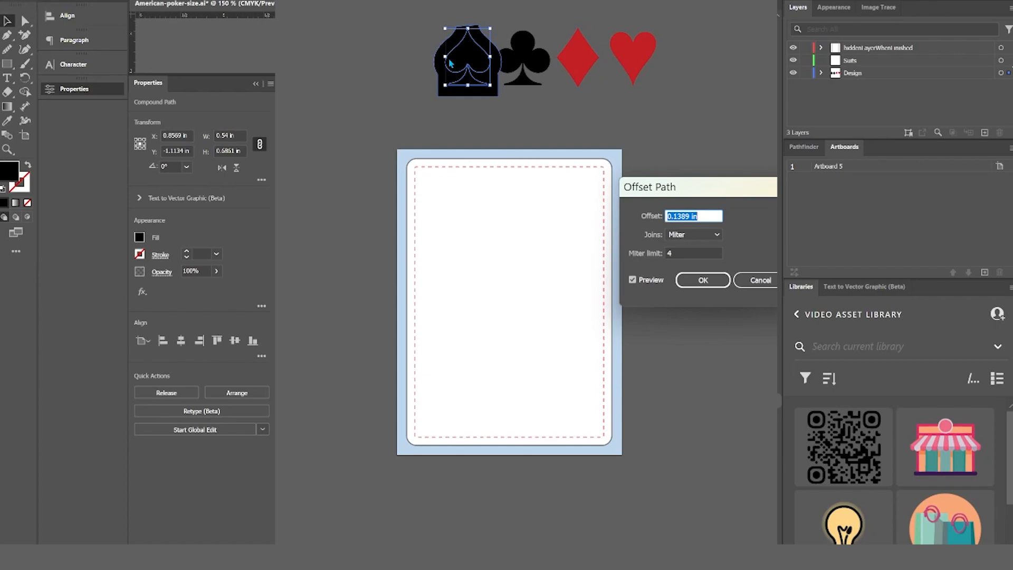
pyautogui.press('Escape')
# Change the document units to Millimeters in the document setup
pyautogui.hotkey('alt', 'f')
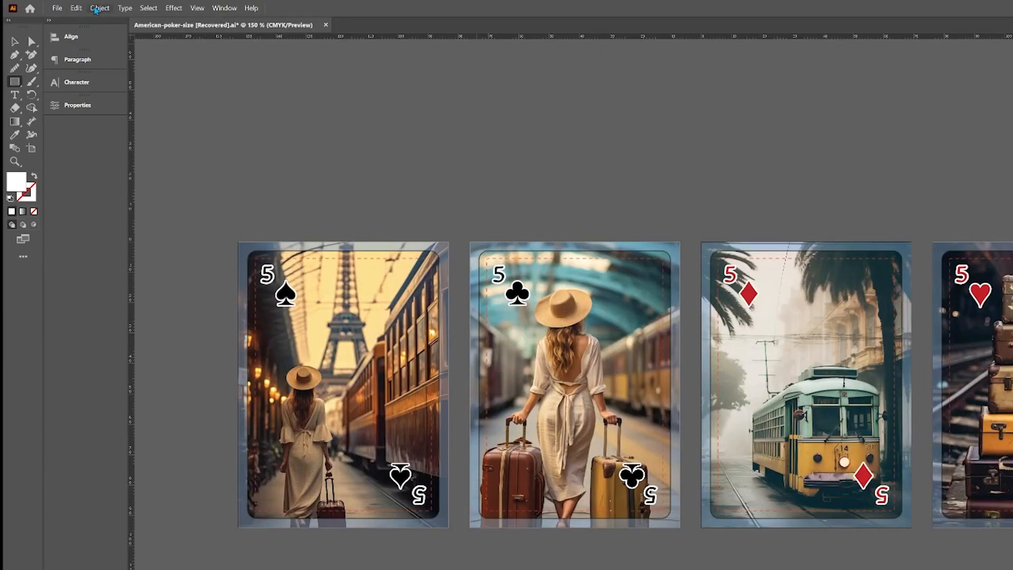
pyautogui.click(98, 8)
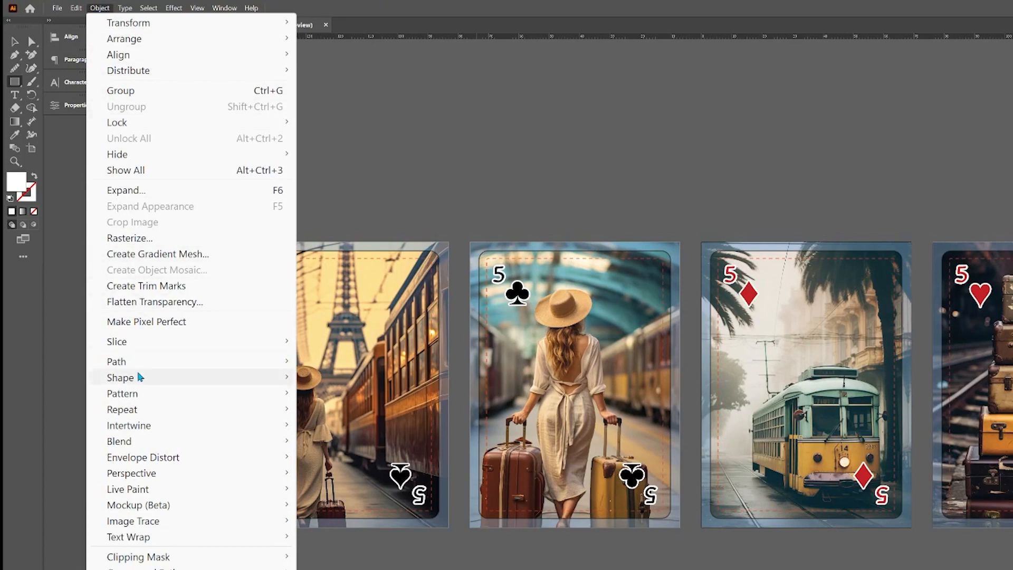
pyautogui.moveTo(133, 362)
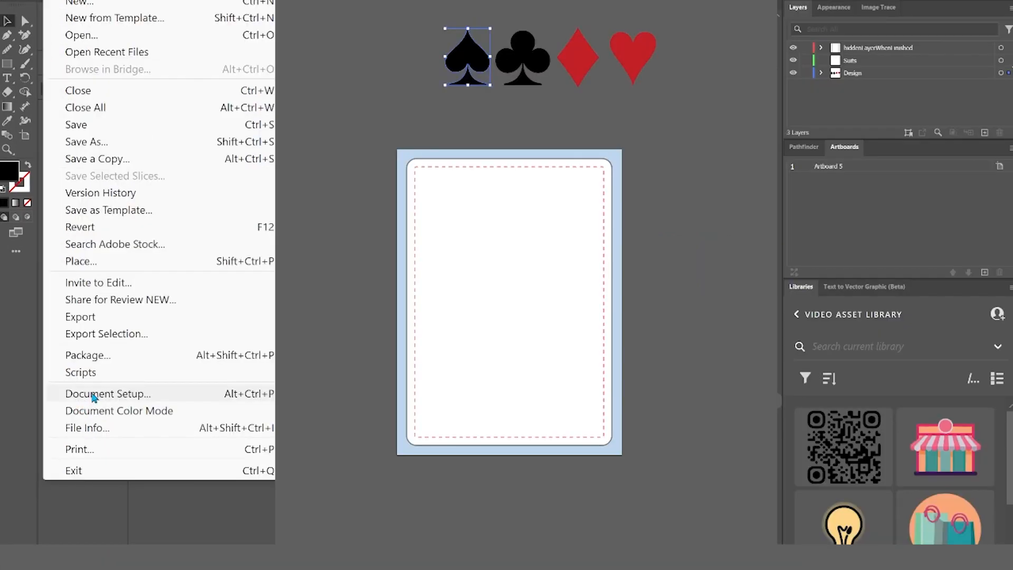
pyautogui.click(93, 397)
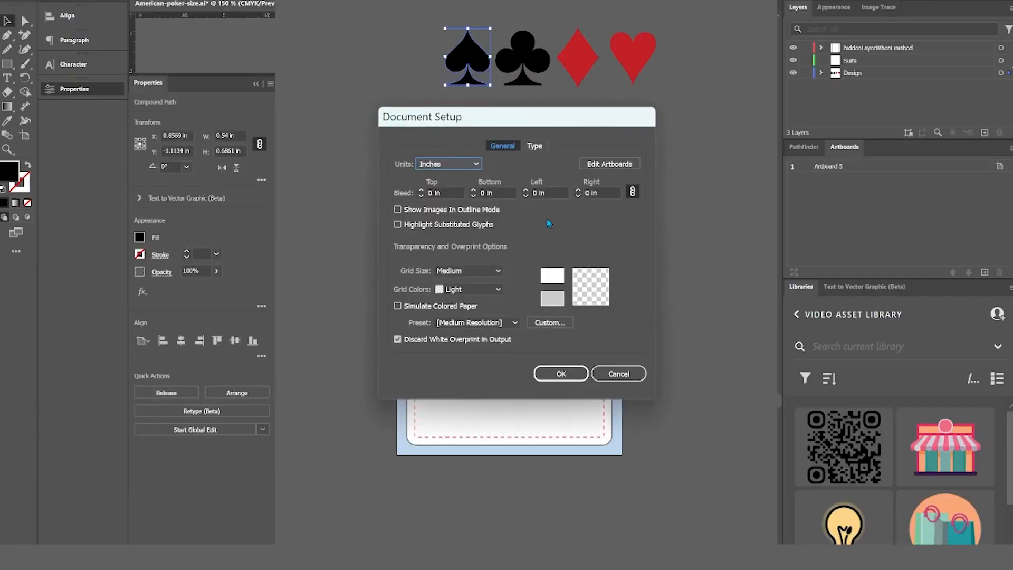
pyautogui.click(475, 165)
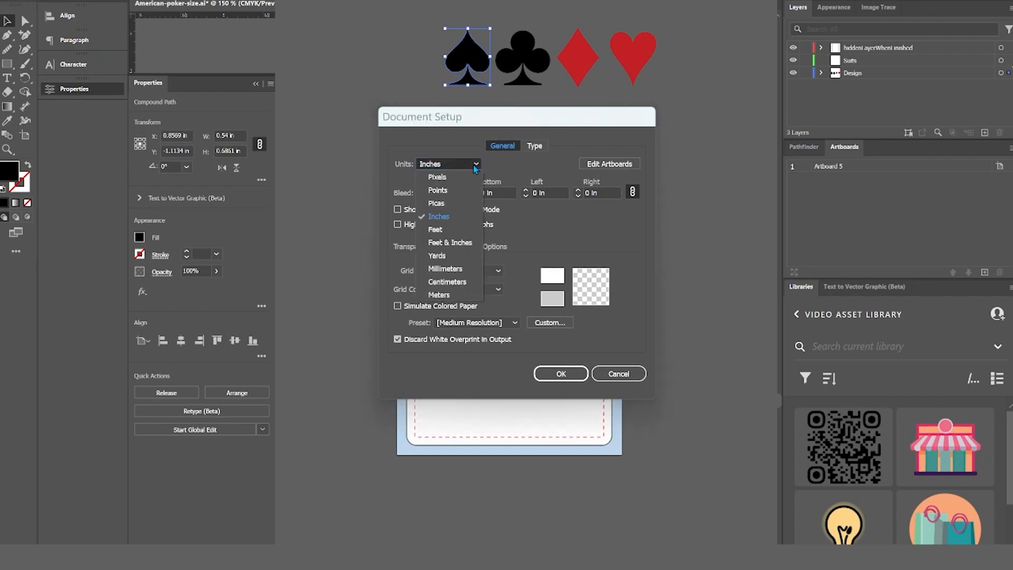
pyautogui.click(446, 270)
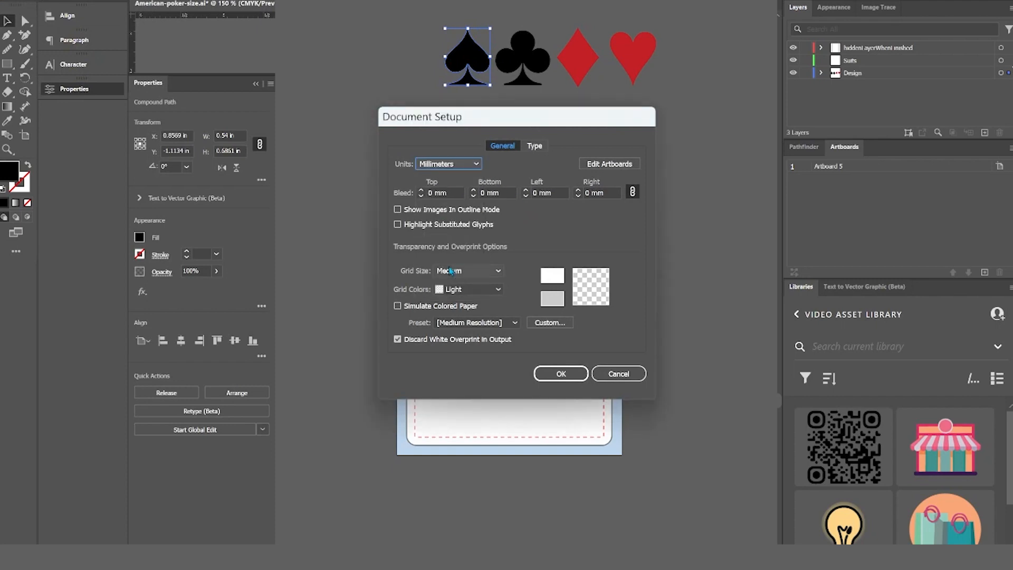
pyautogui.click(565, 375)
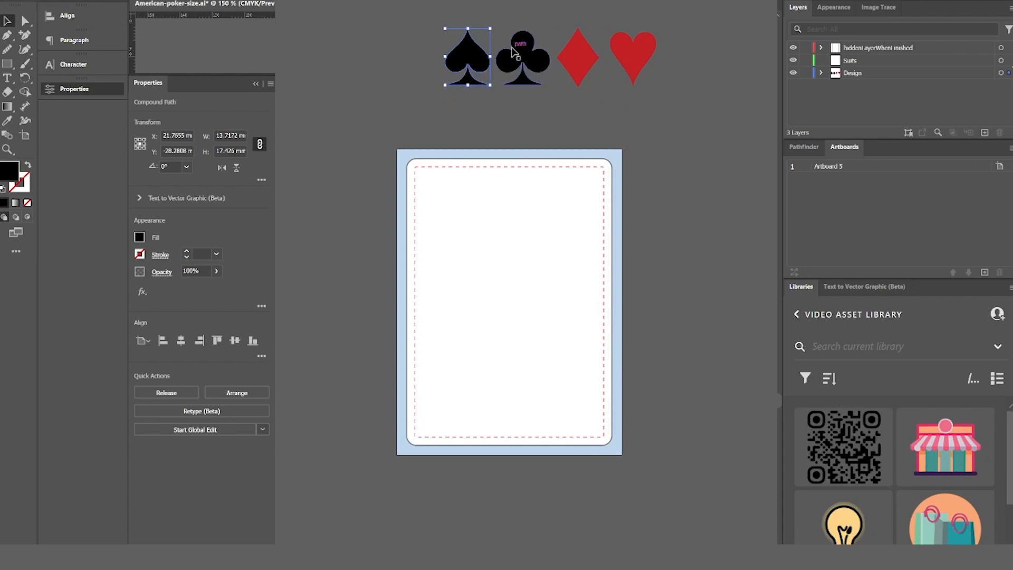
# Offset the spade's path by 1 mm with Round joins and fill the offset shape with white
pyautogui.hotkey('alt', 'o')
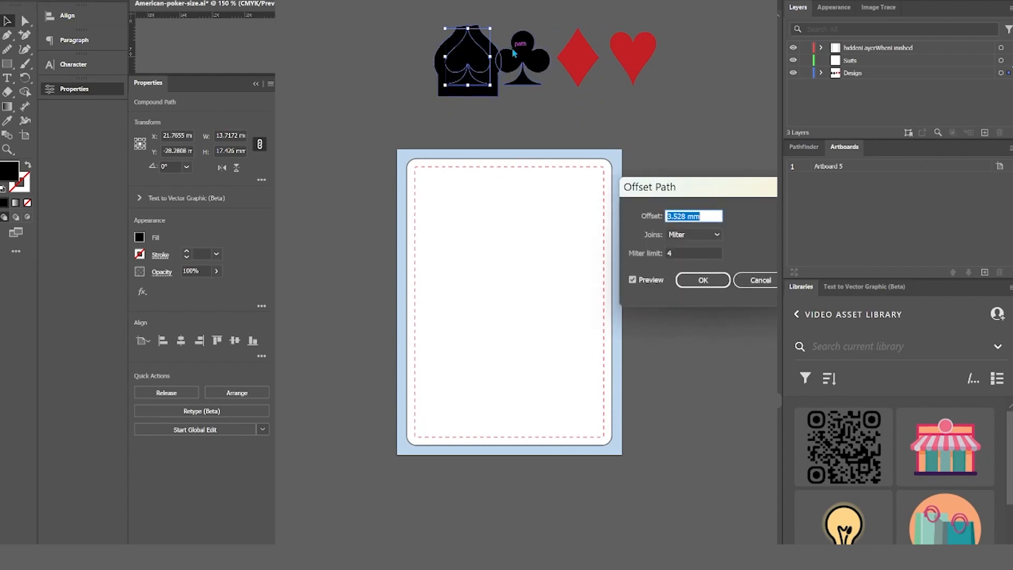
pyautogui.write('1')
pyautogui.press('Tab')
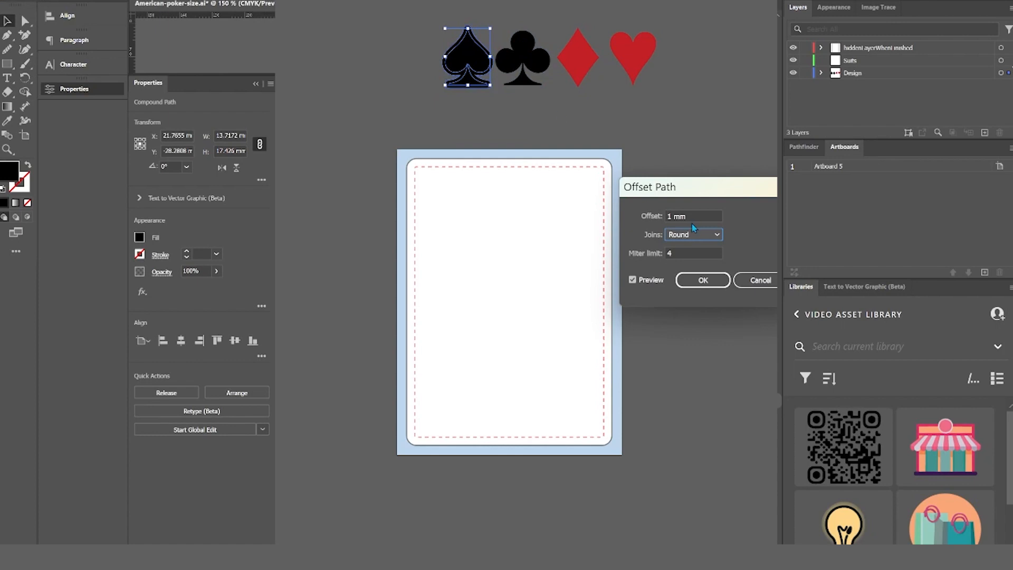
pyautogui.press('Return')
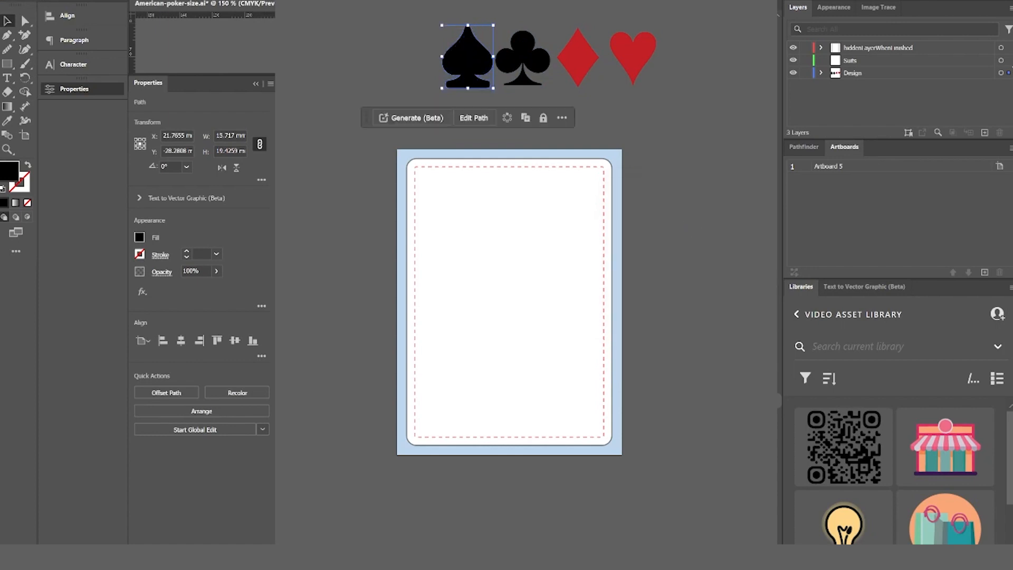
# Offset the club's and the diamond's paths by 1 mm with Round joins and fill both offset shapes with white
pyautogui.click(530, 64)
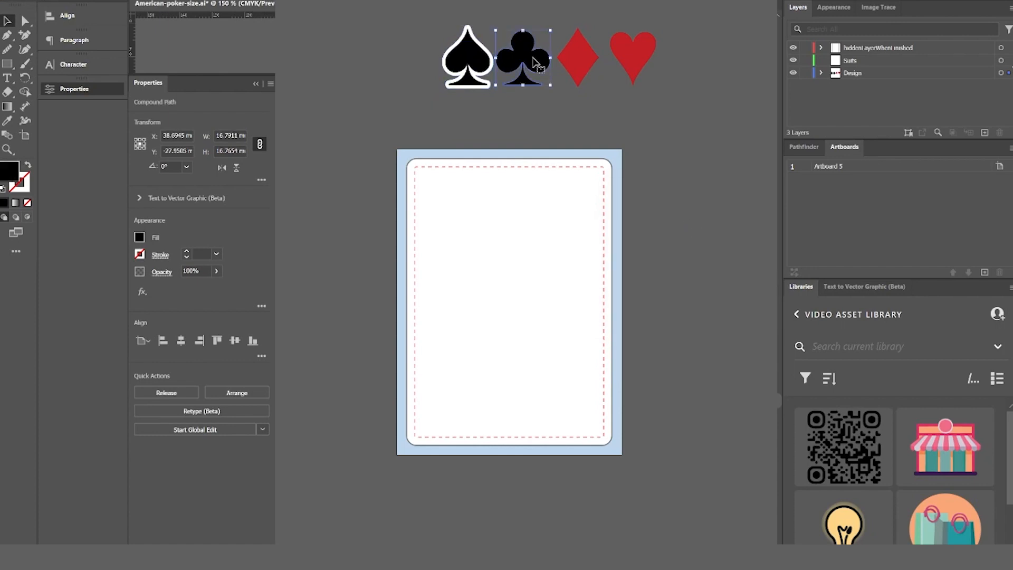
pyautogui.hotkey('alt', 'o')
pyautogui.click(702, 280)
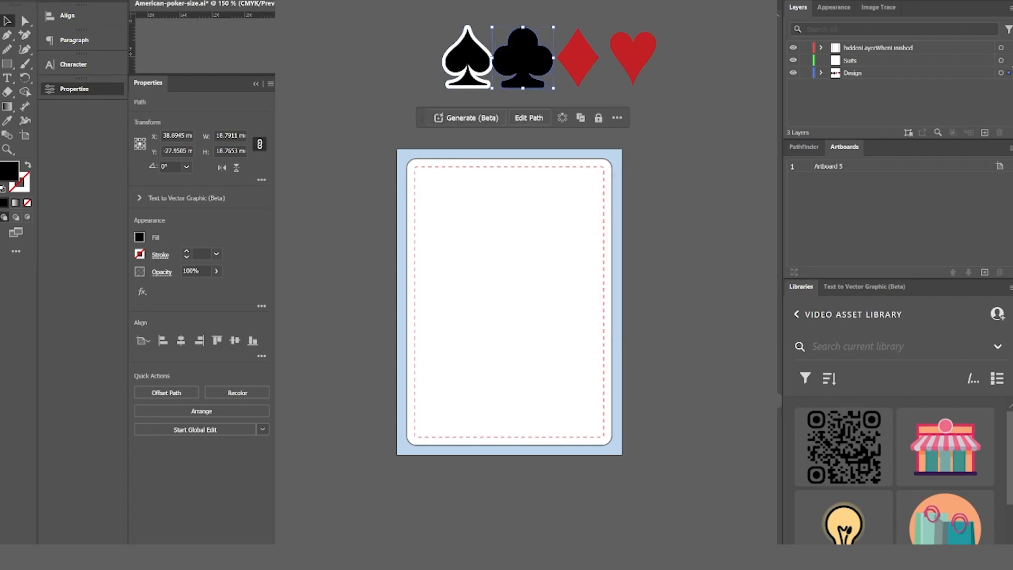
pyautogui.click(576, 53)
pyautogui.hotkey('alt', 'o')
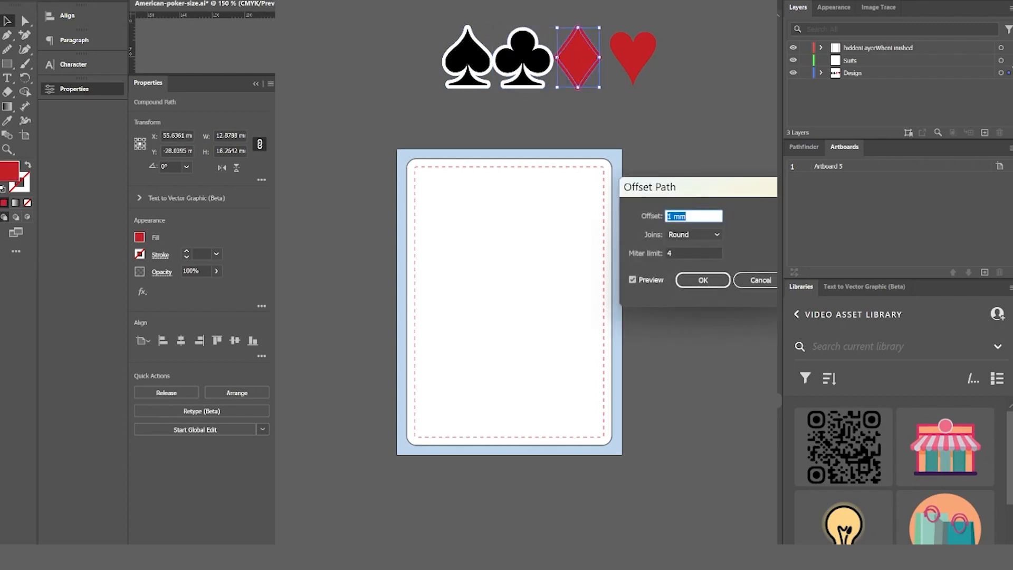
pyautogui.click(703, 279)
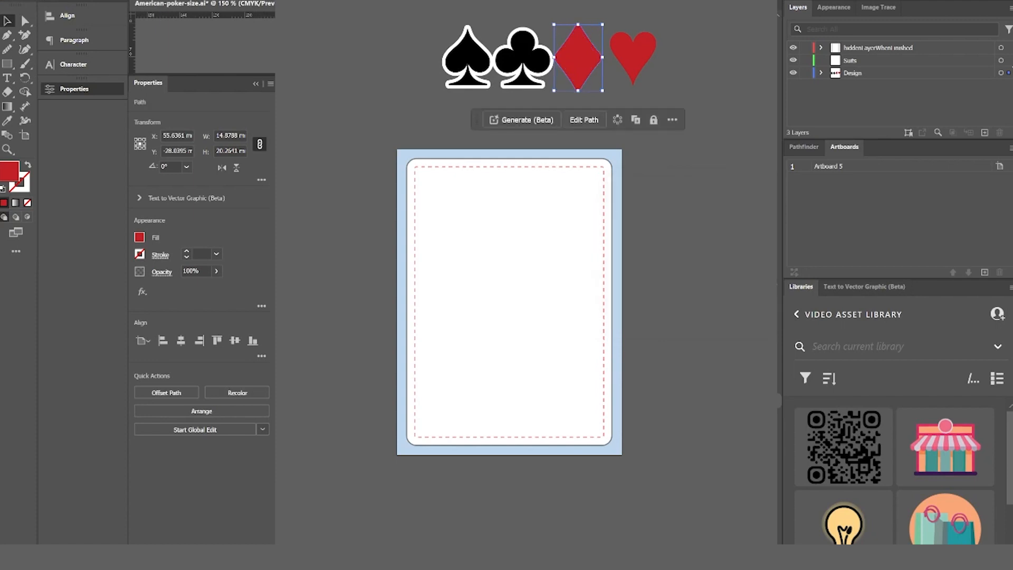
# Offset the heart's path by 1 mm with Round joins and fill the offset shape with white
pyautogui.click(642, 64)
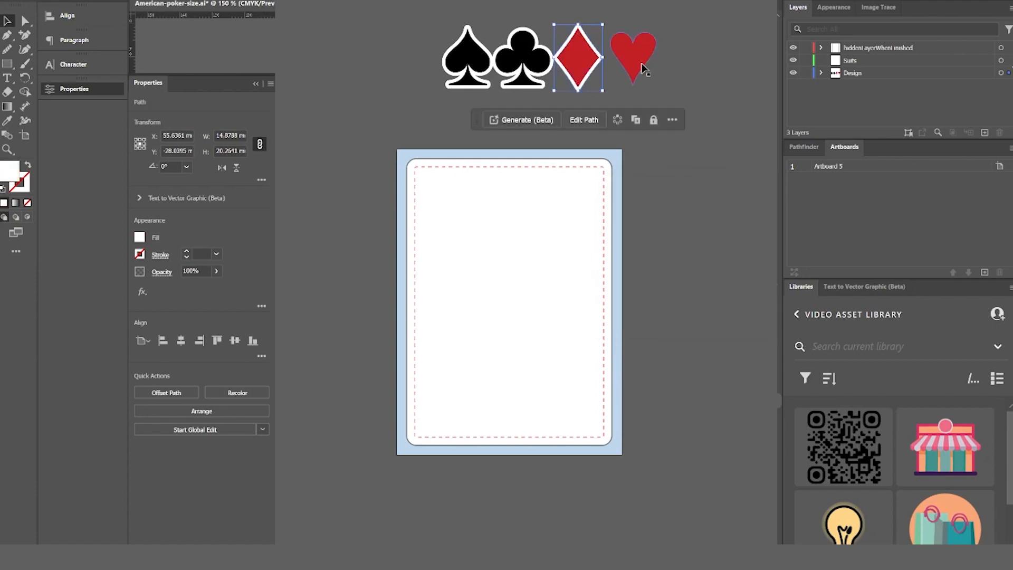
pyautogui.hotkey('alt', 'o')
pyautogui.press('Return')
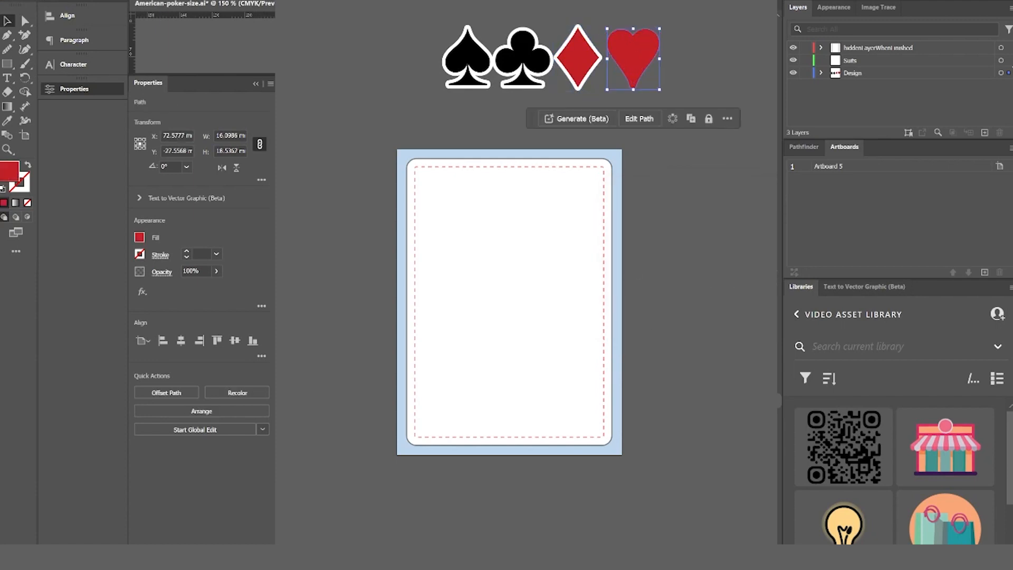
pyautogui.hotkey('ctrl', 'shift', 'a')
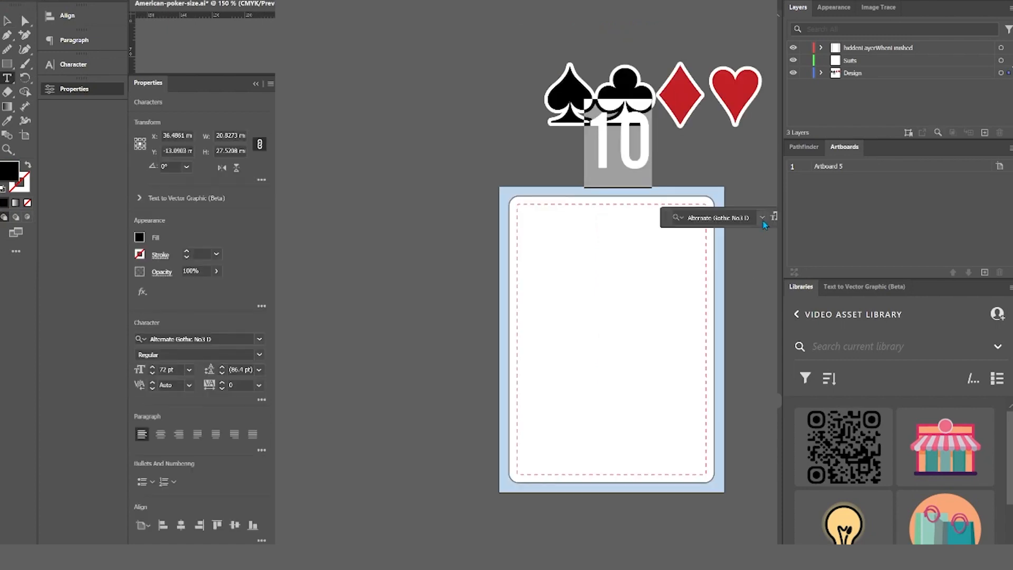
# Set the "10" text's font to Nikitarosehandtype and move the text above the spade symbol
pyautogui.click(763, 218)
pyautogui.click(752, 294)
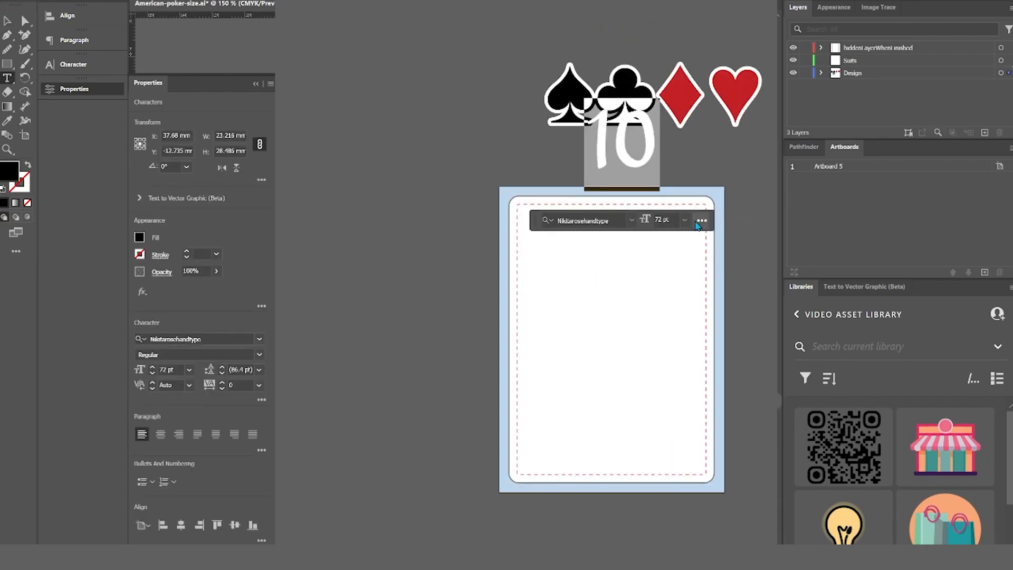
pyautogui.press('Escape')
pyautogui.moveTo(650, 147); pyautogui.dragTo(592, 35)
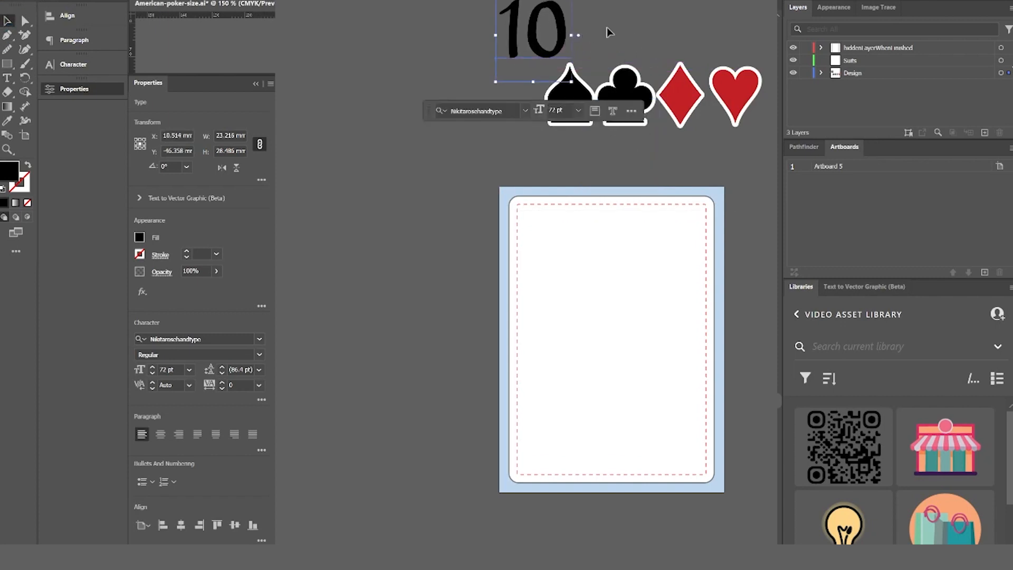
# Transfer the "10" text and all suit symbols from the Design layer to the Suits layer, keeping their positions
pyautogui.moveTo(716, 136); pyautogui.dragTo(513, 69)
pyautogui.hotkey('ctrl', 'x')
pyautogui.click(870, 63)
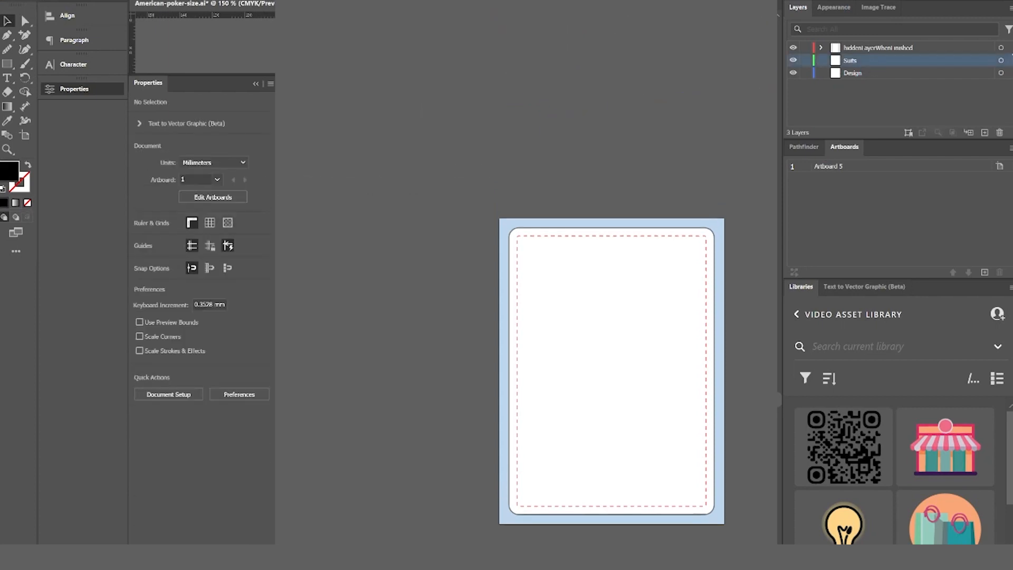
pyautogui.hotkey('ctrl', 'shift', 'v')
pyautogui.hotkey('ctrl', 'shift', 'a')
# Add two fills to the appearance of the "10" text
pyautogui.click(533, 87)
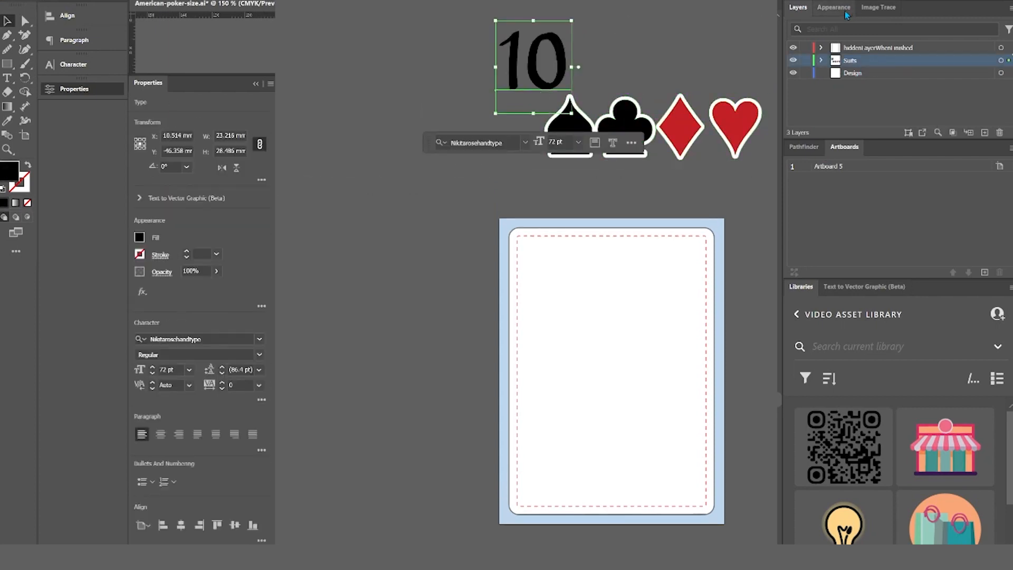
pyautogui.click(844, 10)
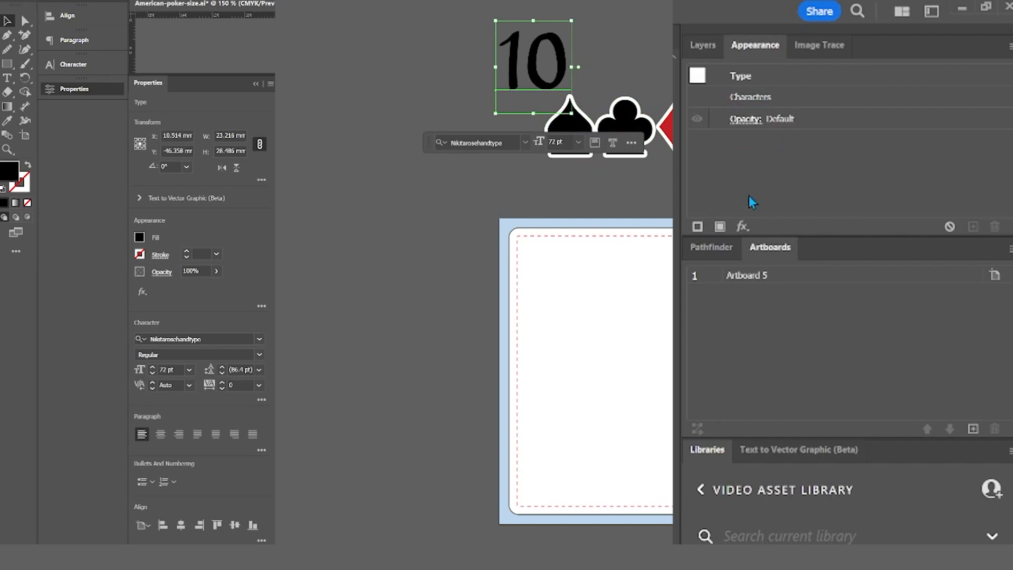
pyautogui.click(720, 227)
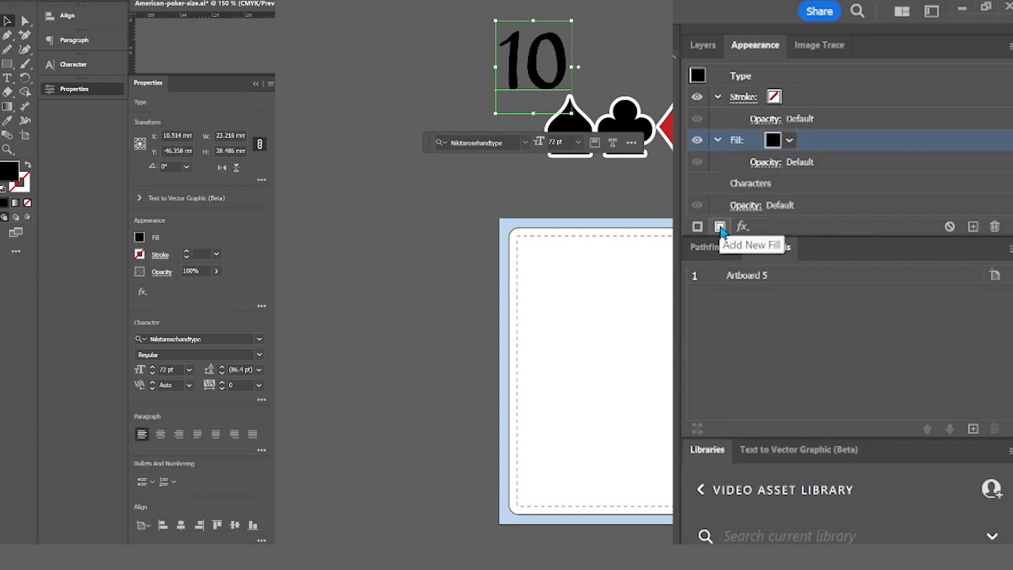
pyautogui.click(720, 227)
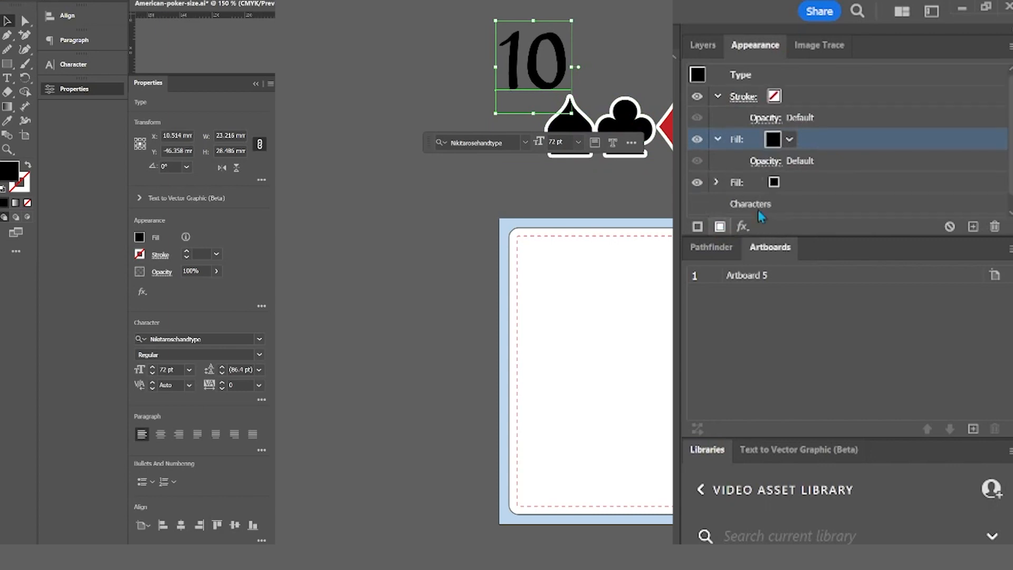
# Apply a 1 mm Offset Path effect with Round joins to the lower fill of the "10" and make that fill white
pyautogui.click(796, 184)
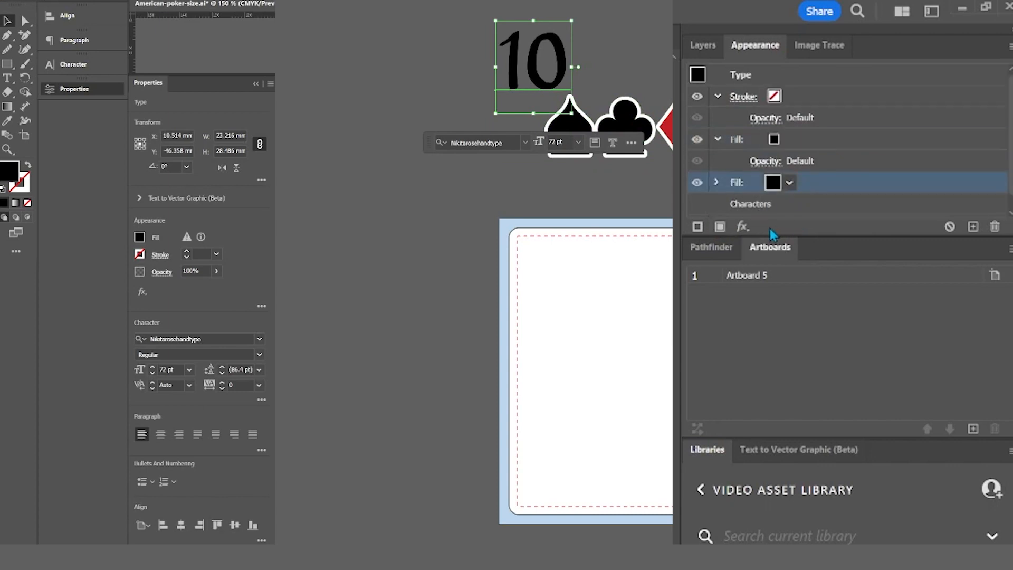
pyautogui.click(750, 226)
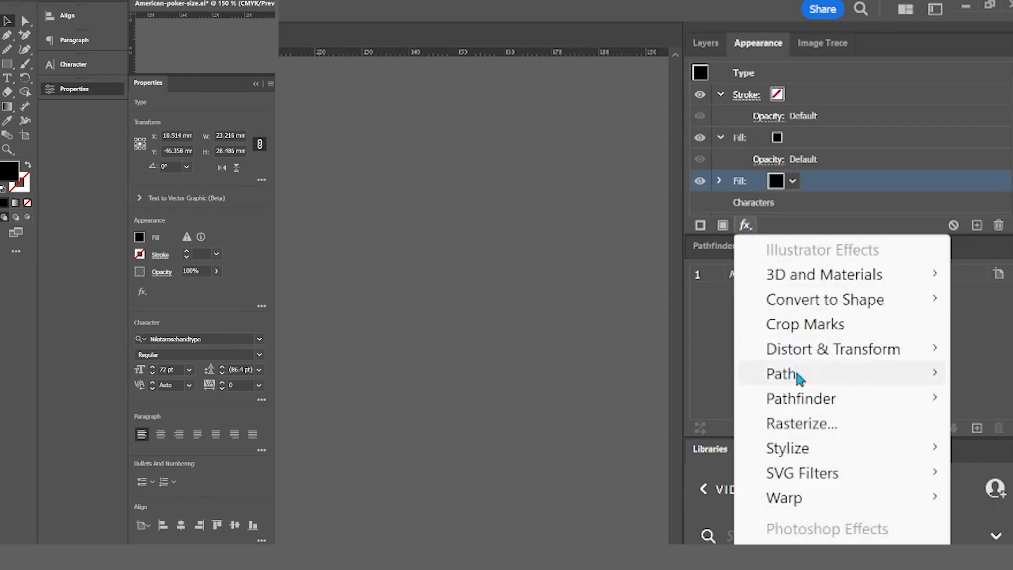
pyautogui.moveTo(799, 379)
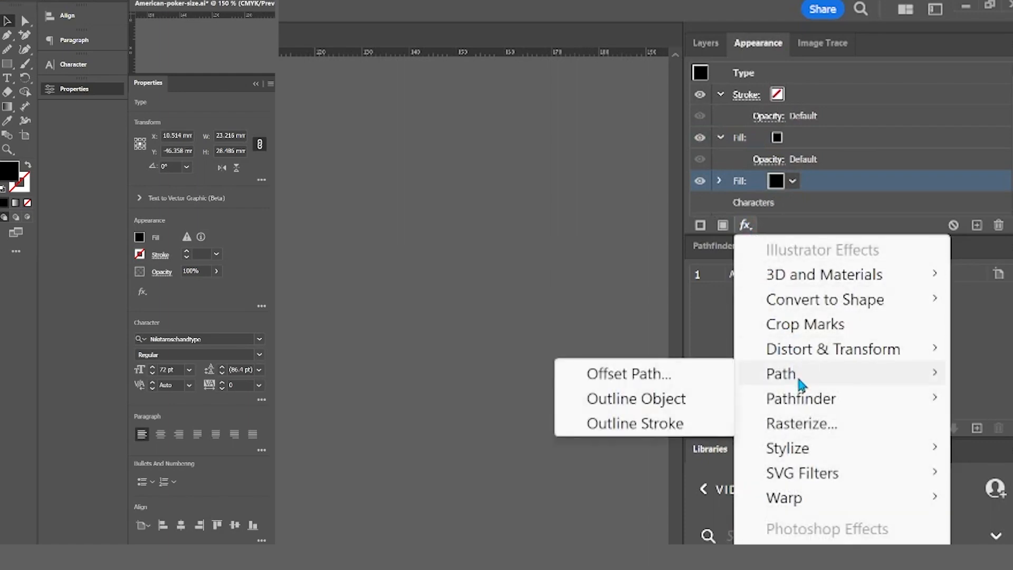
pyautogui.click(695, 375)
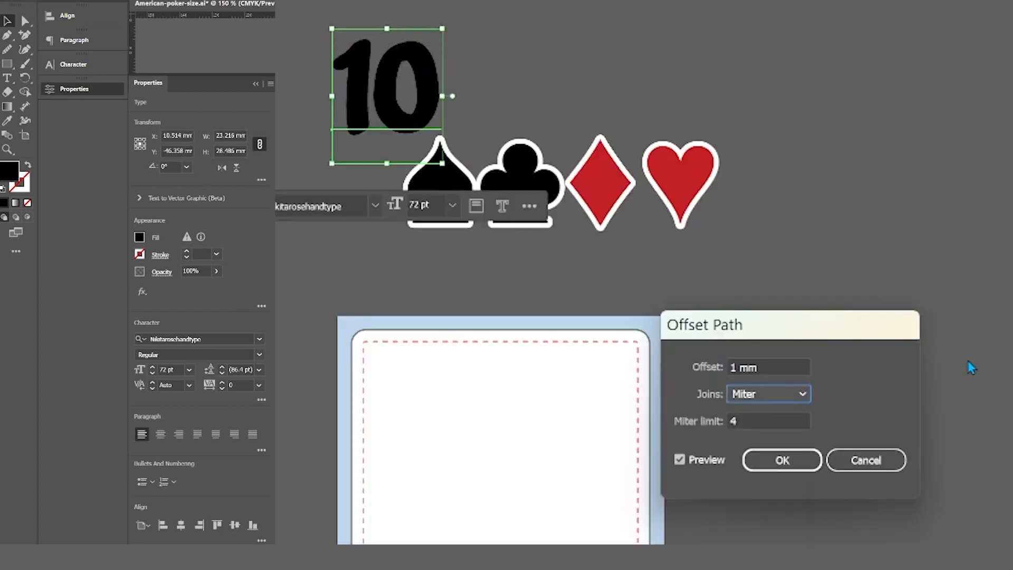
pyautogui.press('Down')
pyautogui.press('Tab')
pyautogui.click(793, 467)
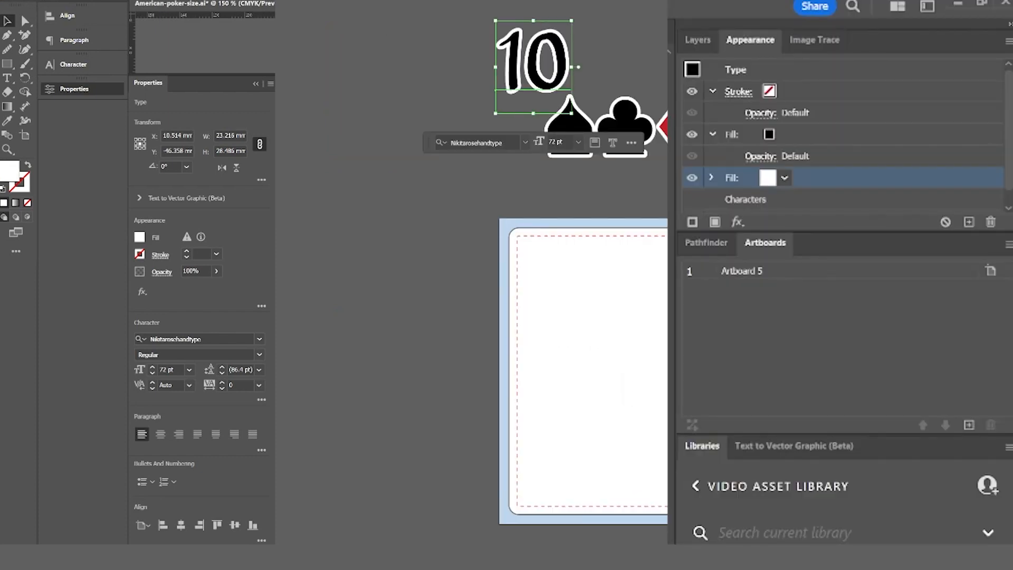
pyautogui.hotkey('ctrl', 'shift', 'a')
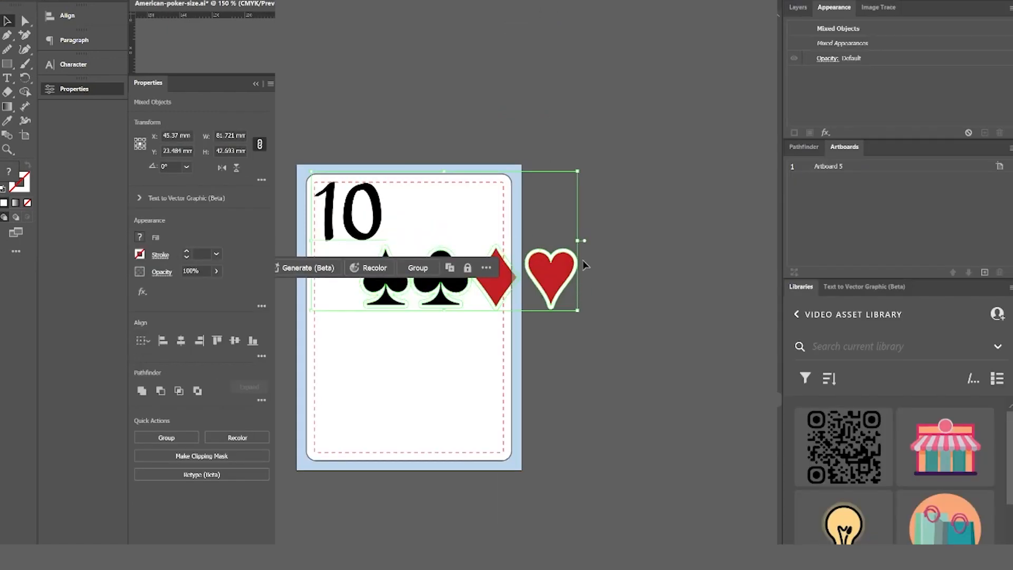
# Scale the "10" text and the suit symbols uniformly to 50%
pyautogui.rightClick(549, 265)
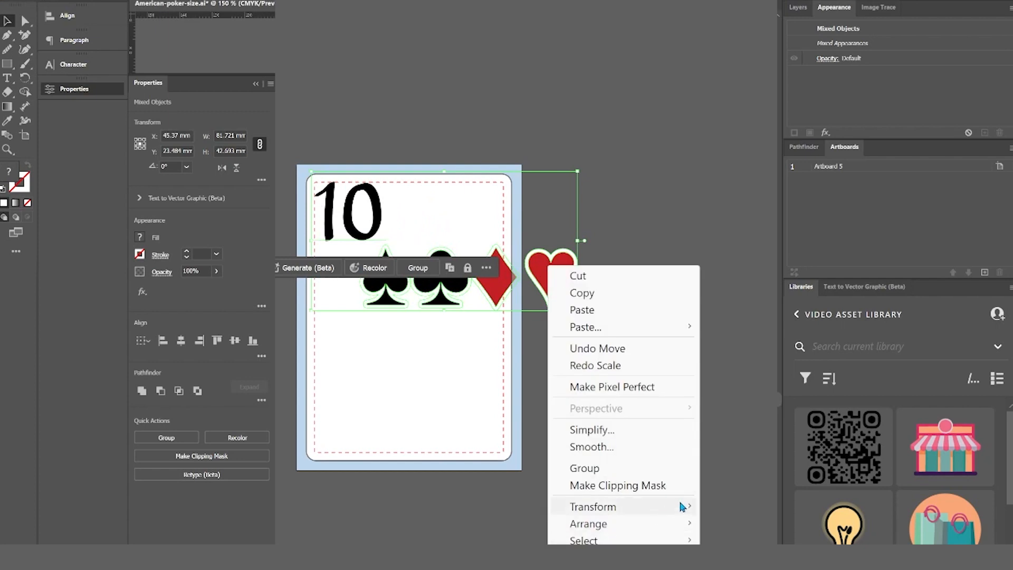
pyautogui.moveTo(683, 507)
pyautogui.click(736, 569)
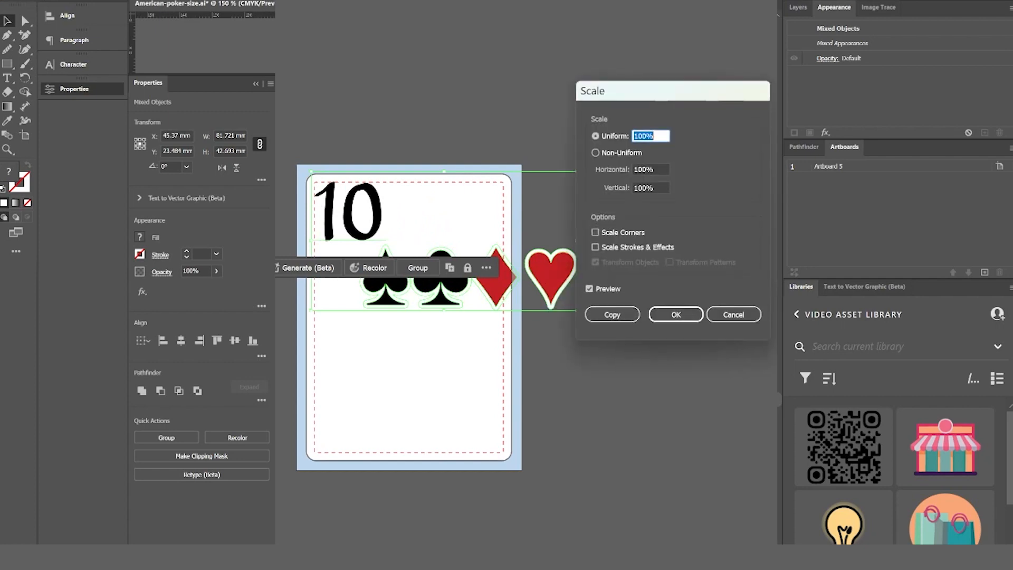
pyautogui.write('50')
pyautogui.press('Return')
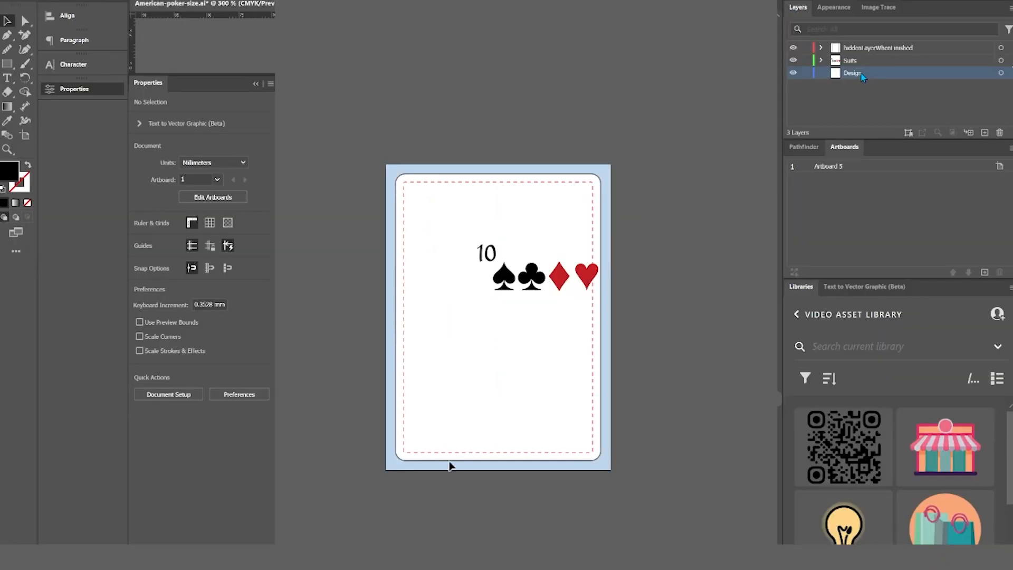
# Draw a black rectangle on the Design layer covering the whole card including its bleed area
pyautogui.moveTo(464, 435); pyautogui.dragTo(385, 385)
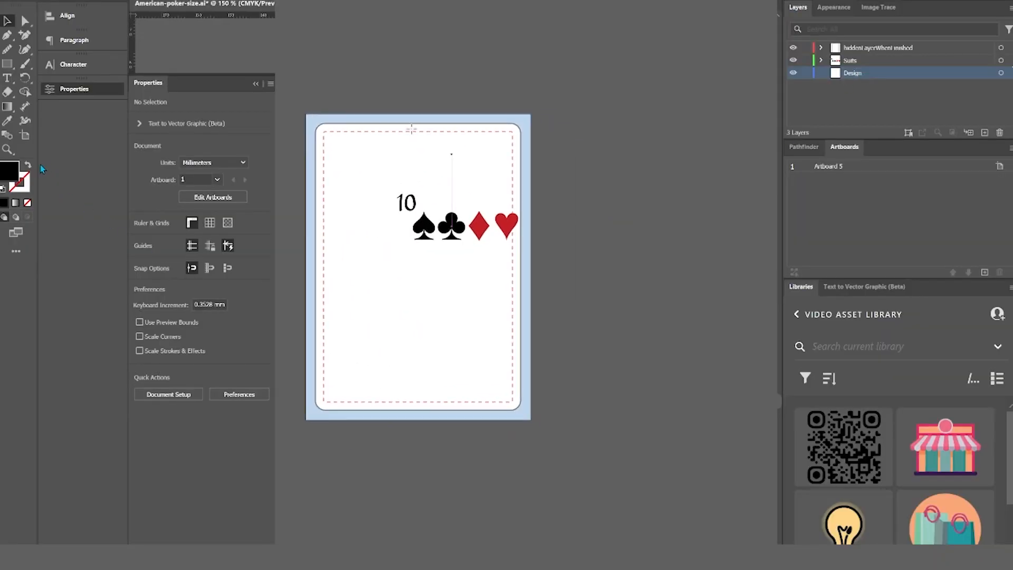
pyautogui.press('m')
pyautogui.moveTo(306, 114)
pyautogui.mouseDown()
pyautogui.moveTo(333, 136)
pyautogui.moveTo(531, 420)
pyautogui.mouseUp()
pyautogui.moveTo(533, 419); pyautogui.dragTo(530, 420)
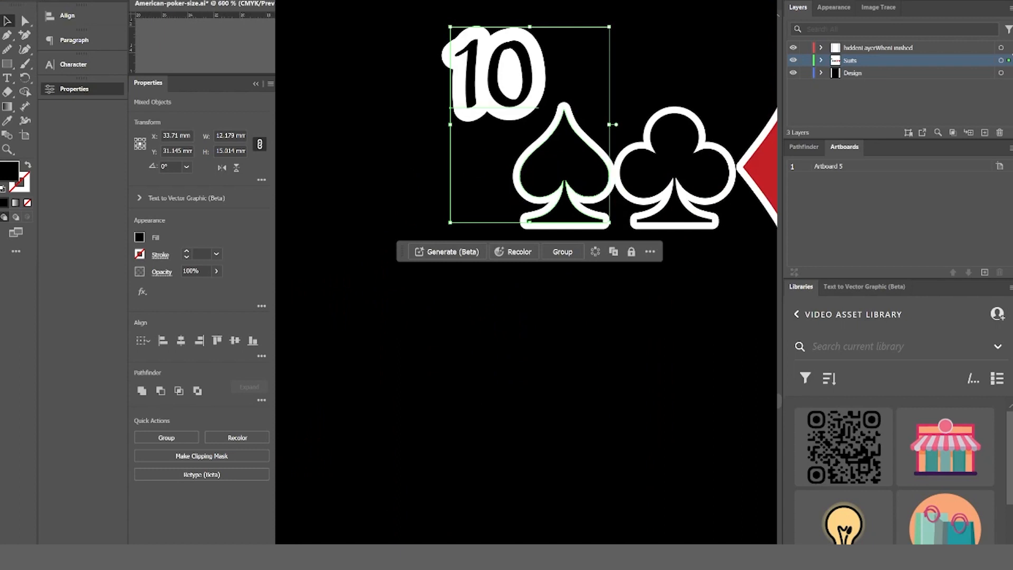
# Lock the Design layer and group each suit symbol with its white outline
pyautogui.hotkey('ctrl', 'shift', 'a')
pyautogui.click(806, 72)
pyautogui.moveTo(598, 98); pyautogui.dragTo(492, 210)
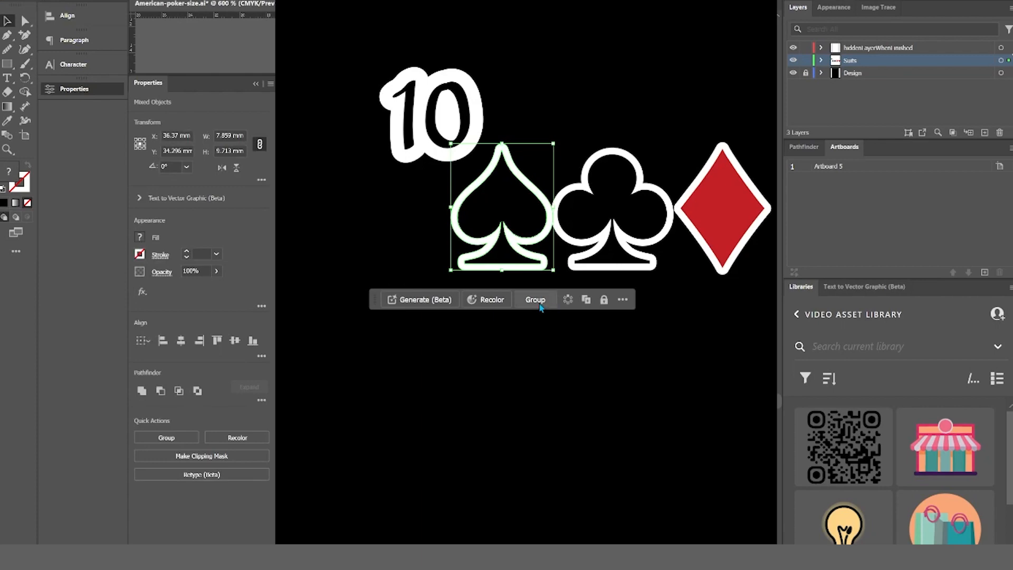
pyautogui.click(623, 169)
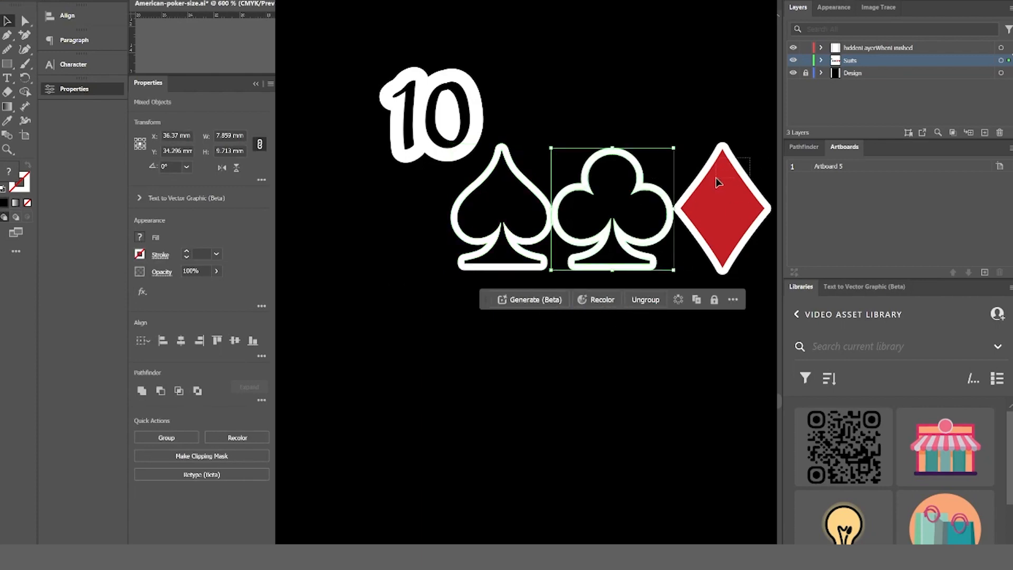
pyautogui.click(729, 201)
pyautogui.moveTo(700, 381); pyautogui.dragTo(392, 432)
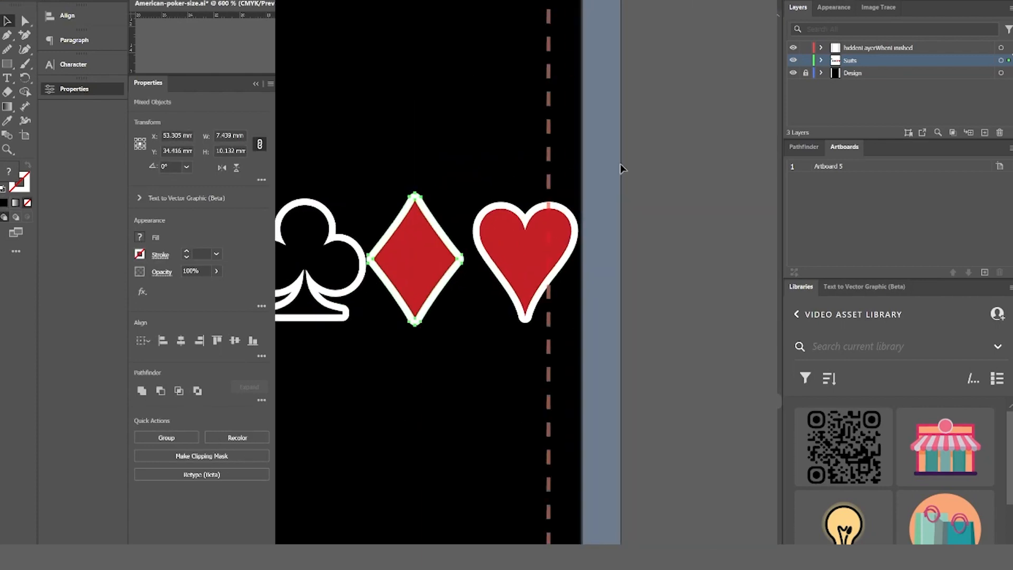
pyautogui.click(533, 226)
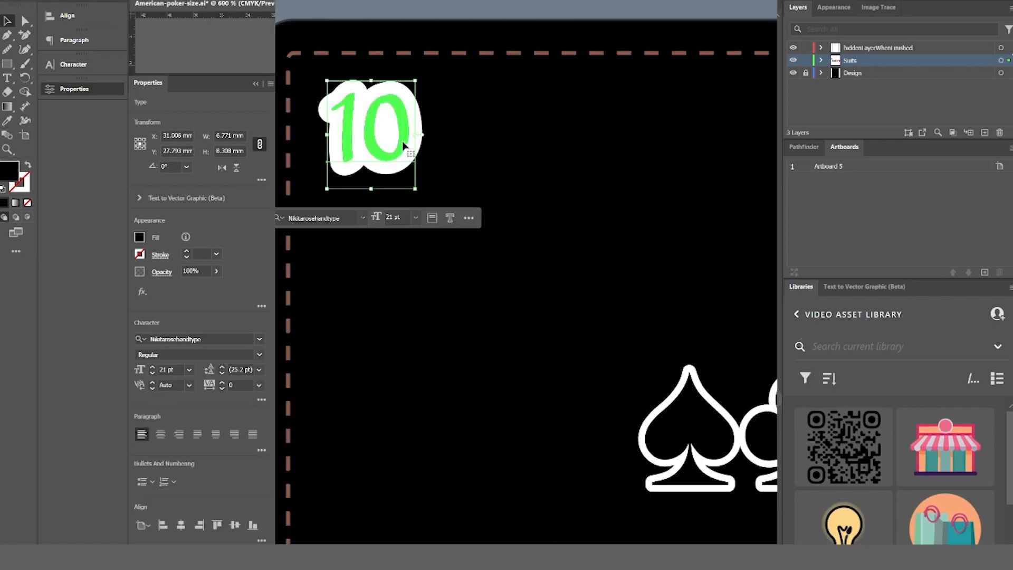
# Set the Offset Path effect on the white fill of the "10" to 0.5 mm with Round joins
pyautogui.click(835, 9)
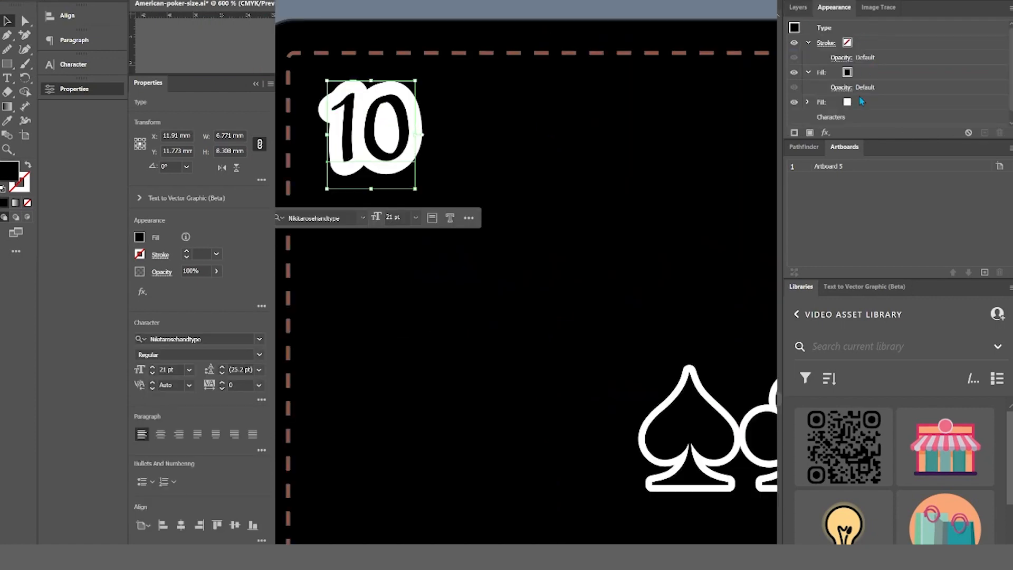
pyautogui.click(830, 102)
pyautogui.write('.5')
pyautogui.press('Tab')
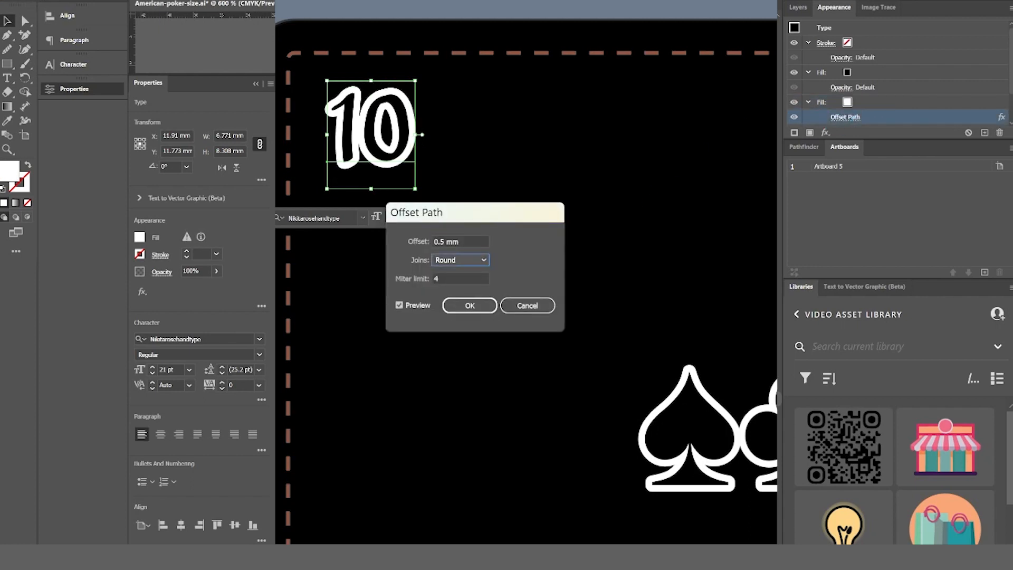
pyautogui.click(458, 311)
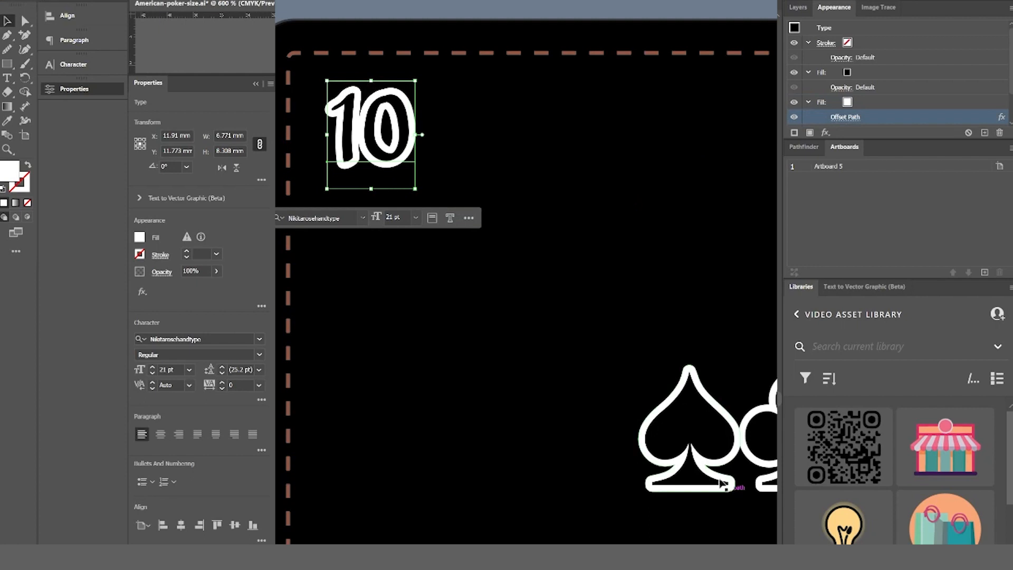
# Move the spade group next to the "10", just below it in the card's upper-left corner
pyautogui.click(704, 441)
pyautogui.moveTo(705, 443); pyautogui.dragTo(451, 222)
pyautogui.scroll(-2, 491, 288)
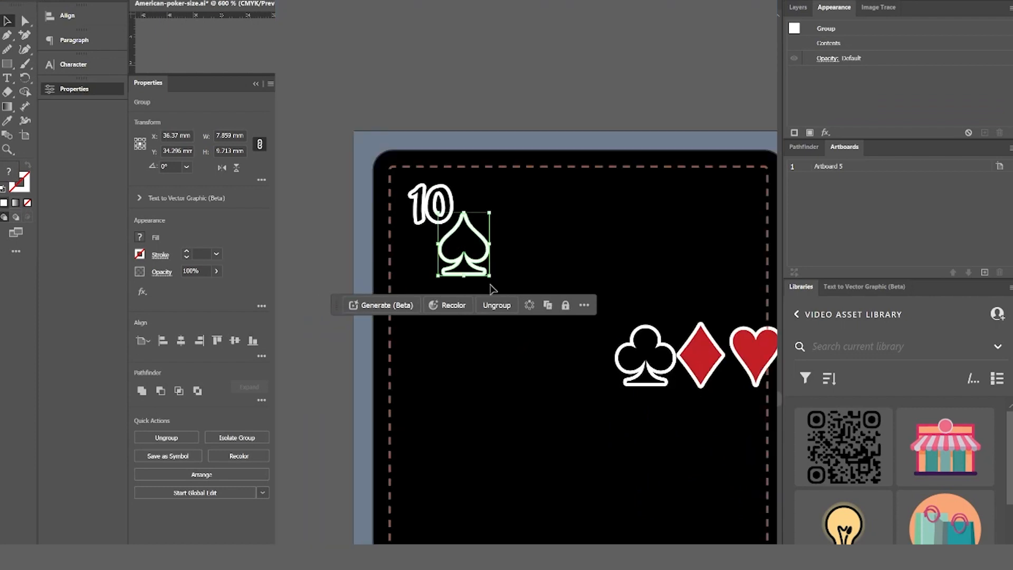
# Increase the font size of the "10" text to 22 pt
pyautogui.moveTo(627, 446); pyautogui.dragTo(567, 311)
pyautogui.click(369, 66)
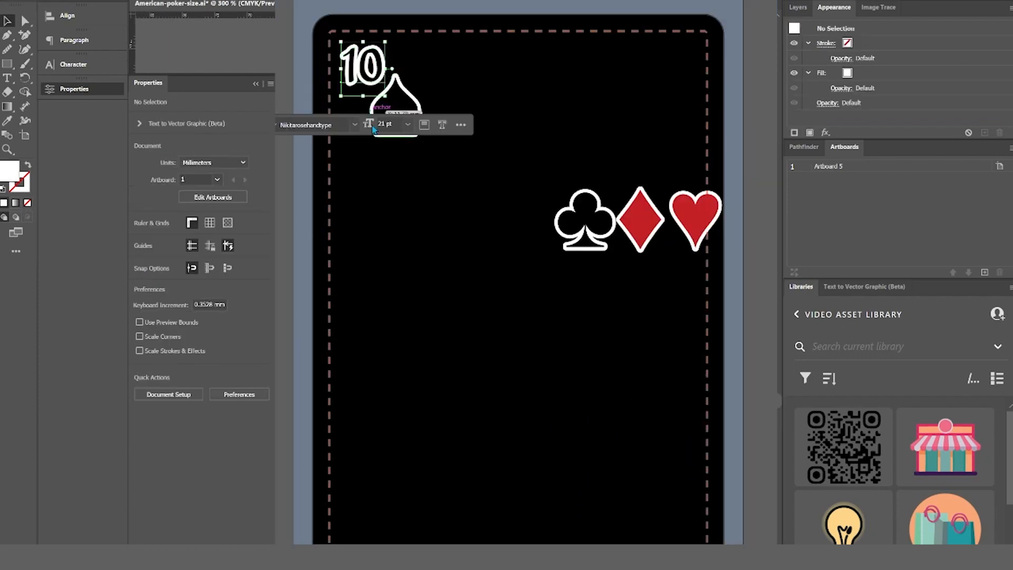
pyautogui.click(387, 124)
pyautogui.press('Up')
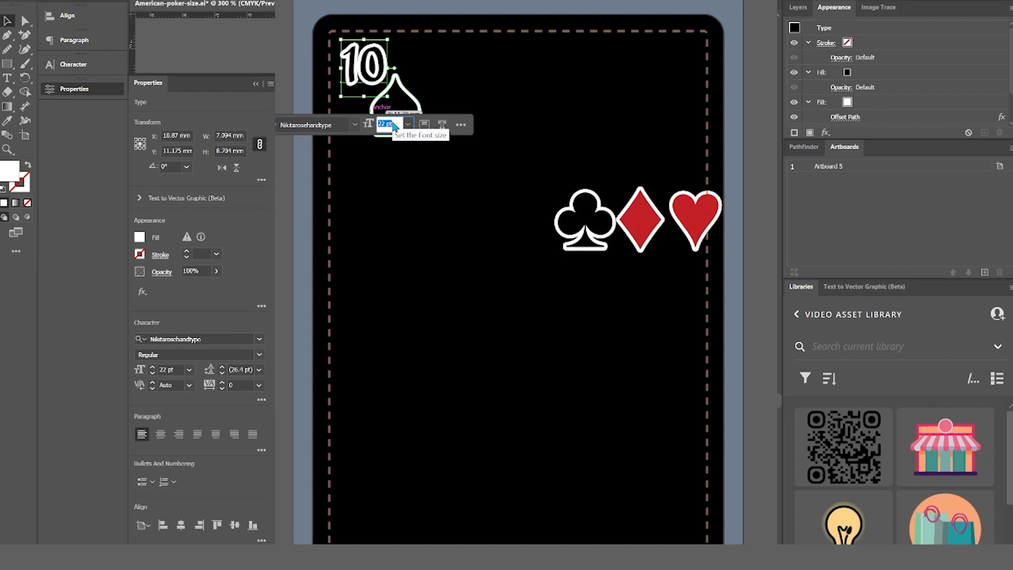
# Scale the spade group below the "10" uniformly to 90%
pyautogui.press('Return')
pyautogui.hotkey('ctrl', 'shift', 'a')
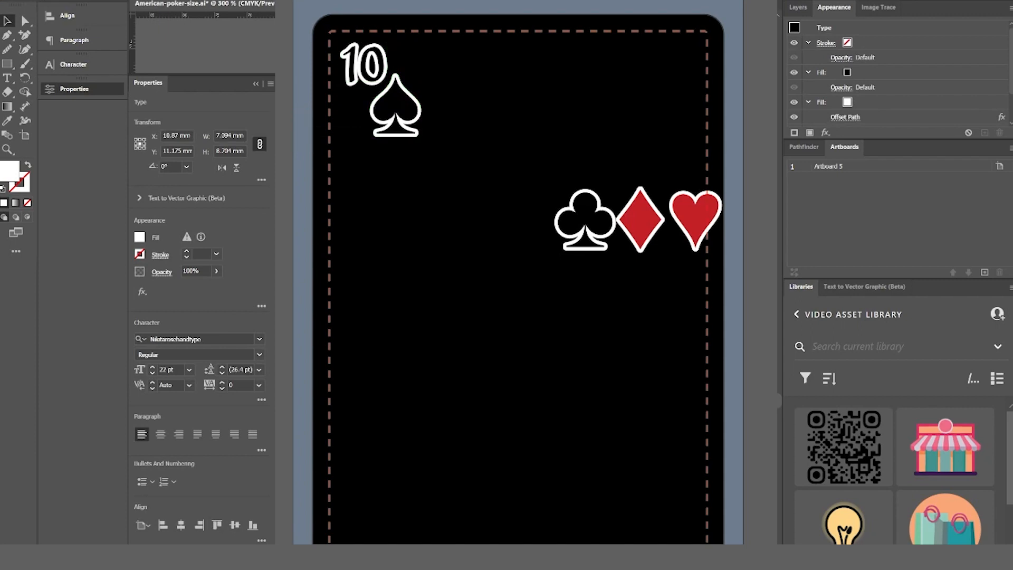
pyautogui.click(403, 112)
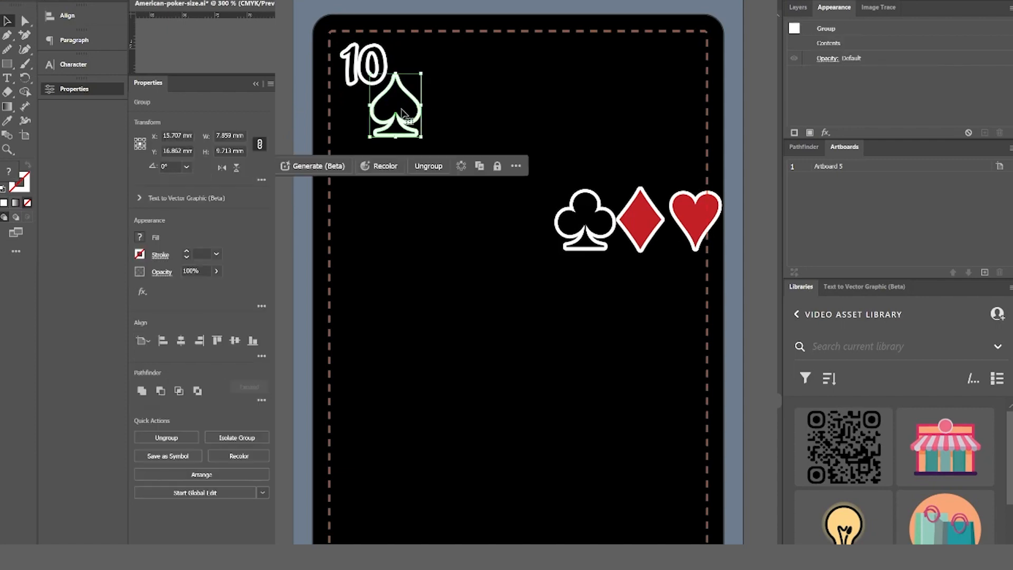
pyautogui.rightClick(403, 112)
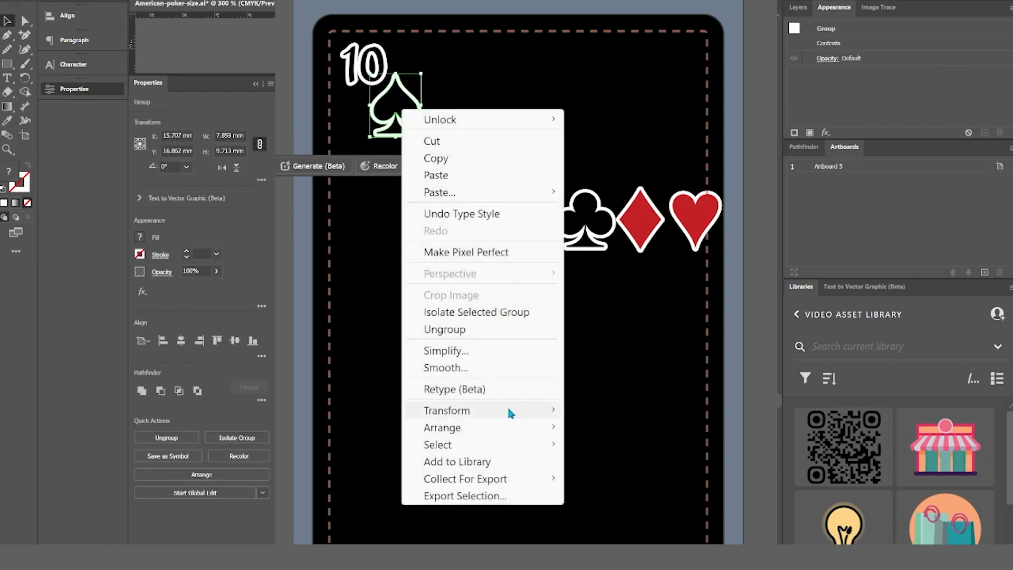
pyautogui.moveTo(508, 409)
pyautogui.click(617, 488)
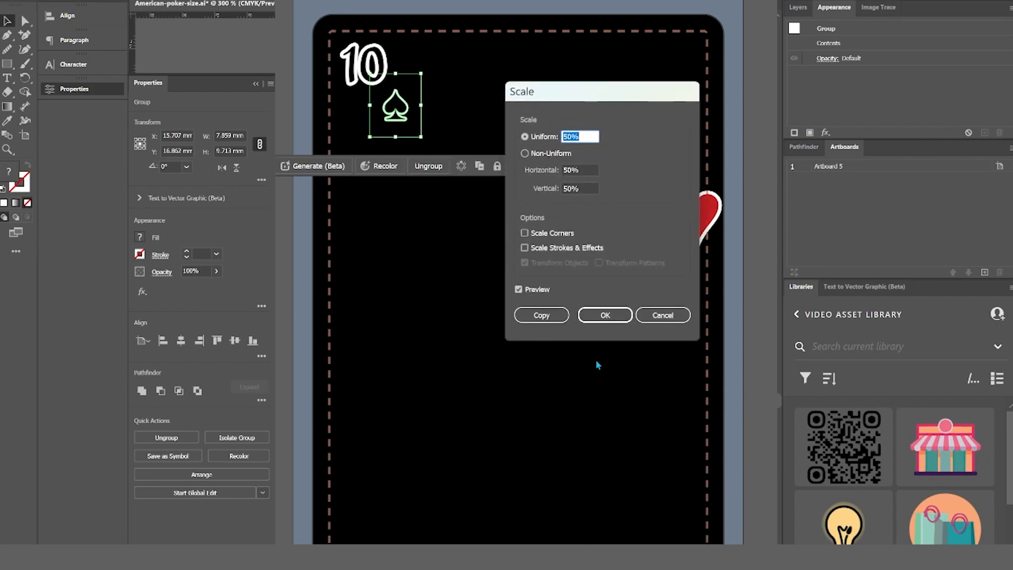
pyautogui.press('Tab')
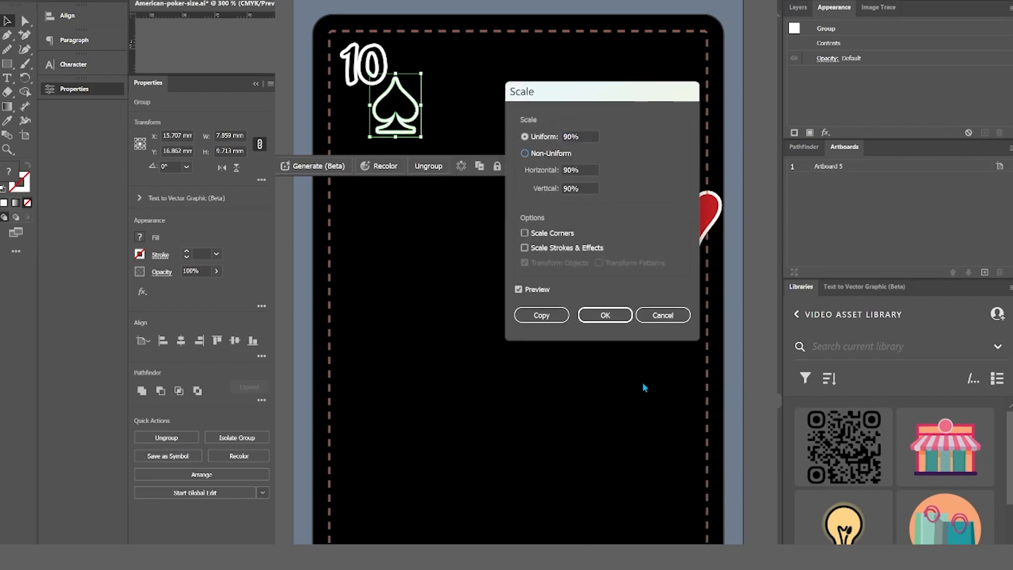
pyautogui.click(519, 293)
pyautogui.click(518, 291)
pyautogui.click(606, 315)
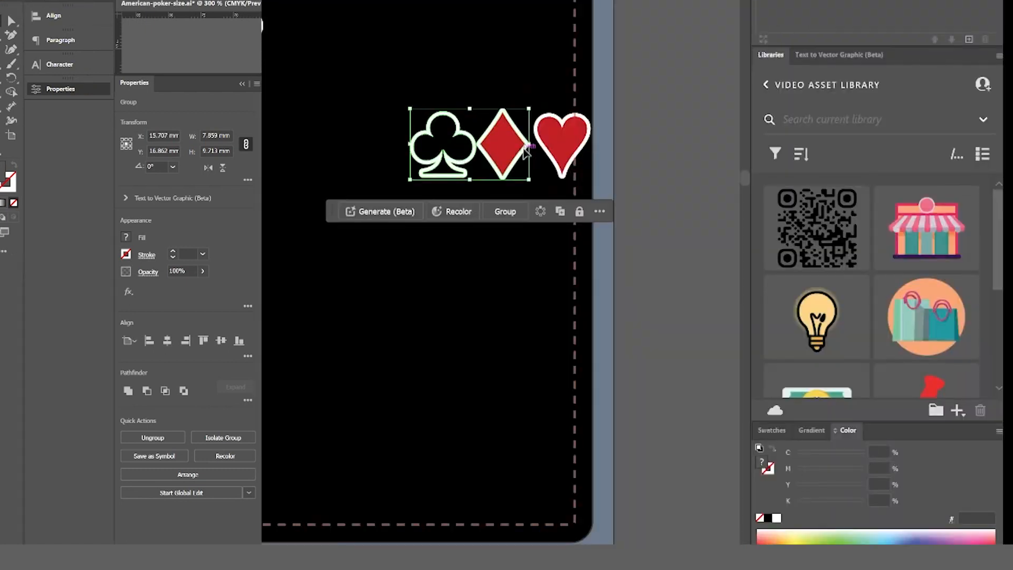
# Scale the club, diamond and heart groups by the same percentage as the spade
pyautogui.rightClick(560, 139)
pyautogui.moveTo(712, 442)
pyautogui.click(749, 521)
pyautogui.click(462, 244)
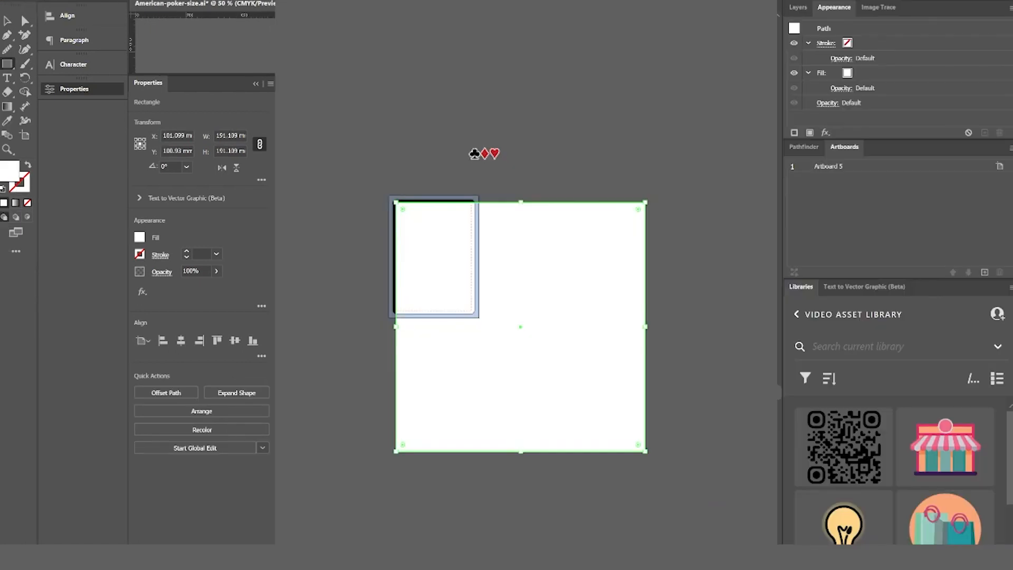
# Remove the fill from the large white square and centre it horizontally and vertically on the artboard
pyautogui.press('/')
pyautogui.moveTo(634, 531); pyautogui.dragTo(524, 357)
pyautogui.hotkey('ctrl', 'z')
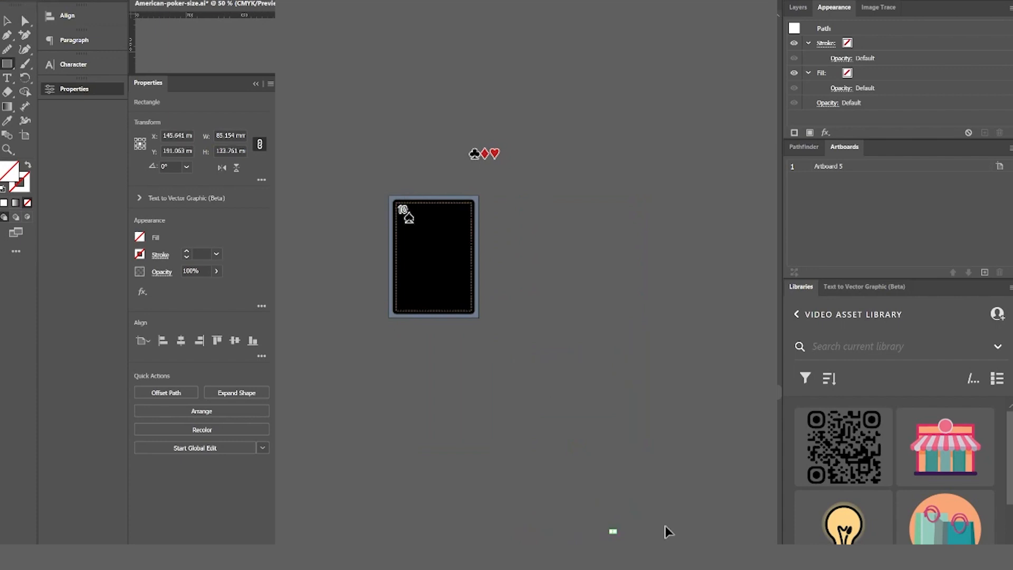
pyautogui.hotkey('ctrl', 'z')
pyautogui.press('v')
pyautogui.click(180, 341)
pyautogui.click(235, 340)
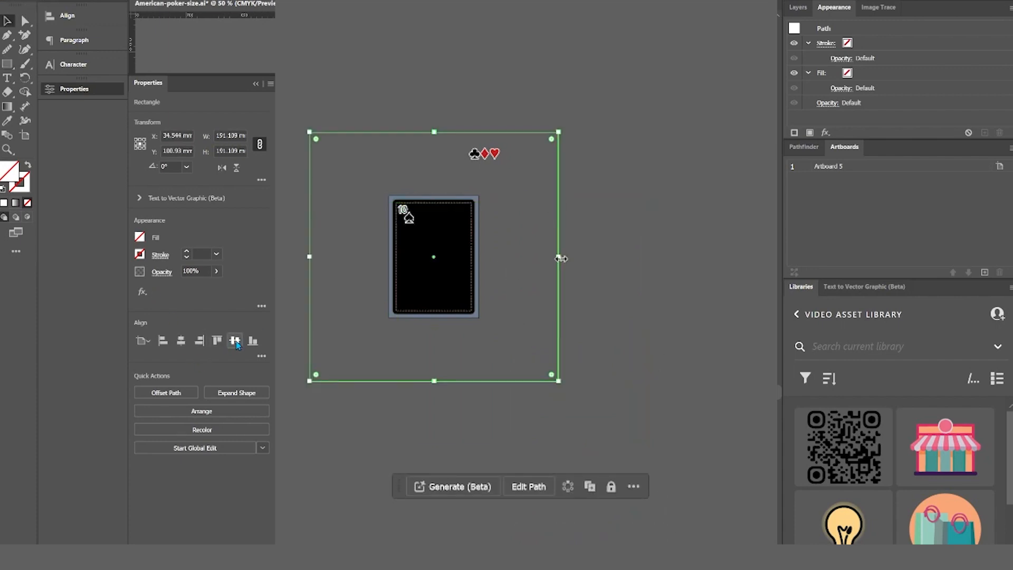
# Resize the unfilled square about its centre to about 84 by 108 mm, slightly larger than the artboard
pyautogui.moveTo(560, 258); pyautogui.dragTo(488, 270)
pyautogui.moveTo(435, 381); pyautogui.dragTo(435, 324)
pyautogui.scroll(2, 400, 271)
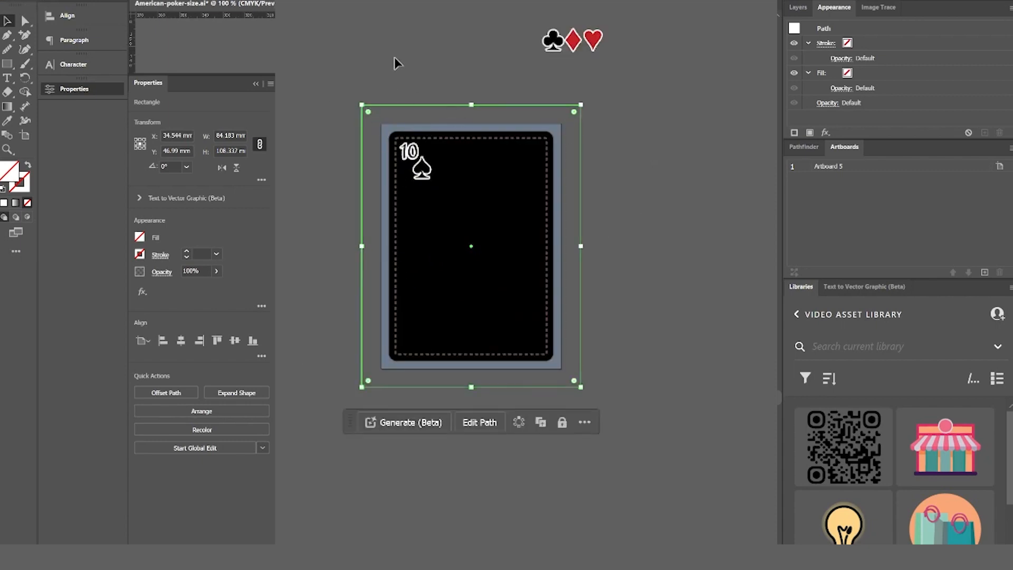
# Lock the hiddenLayerWhenFinished layer and group the "10", the spade and the invisible rectangle around the card
pyautogui.click(798, 8)
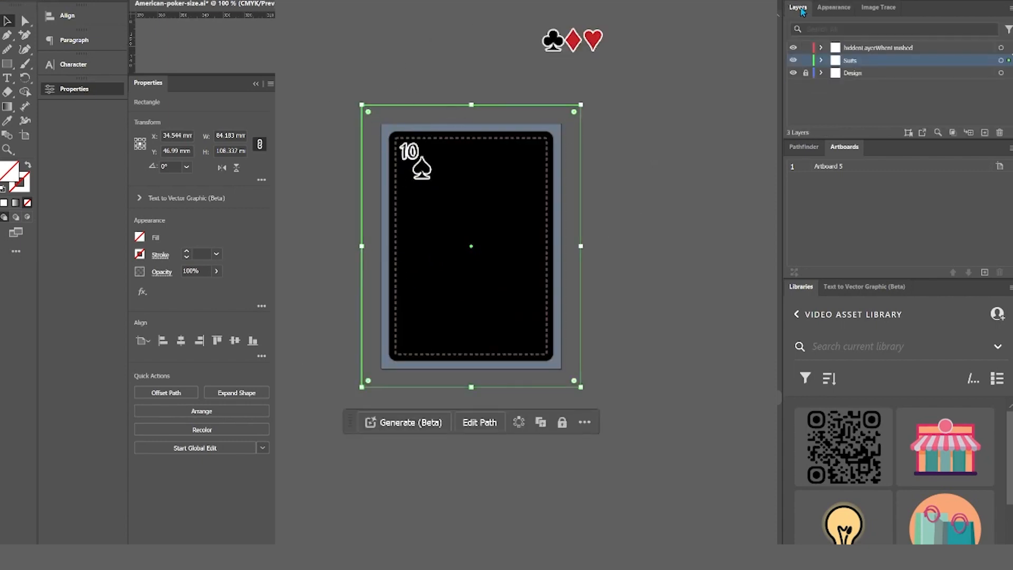
pyautogui.click(294, 57)
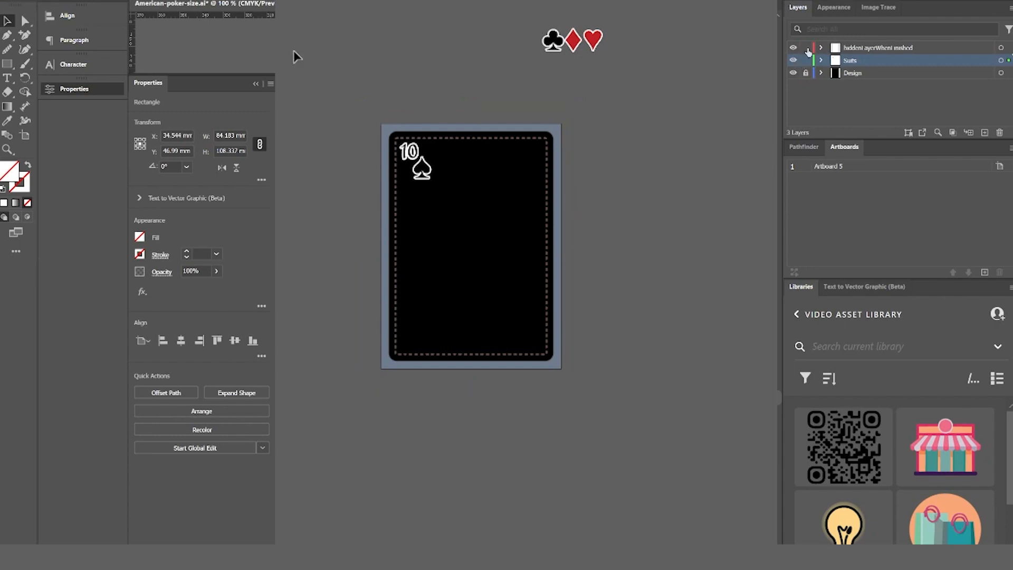
pyautogui.click(465, 233)
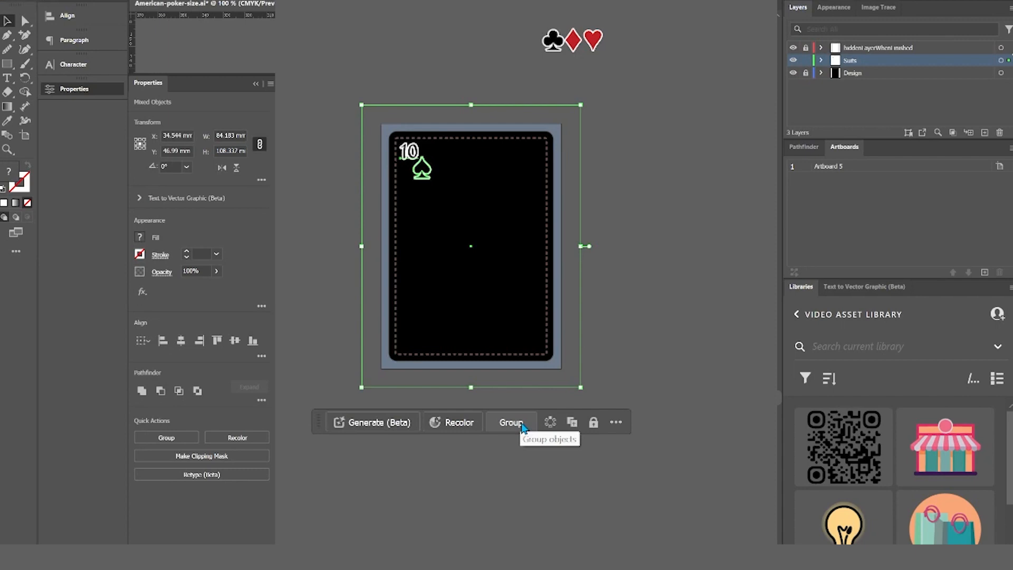
pyautogui.click(523, 425)
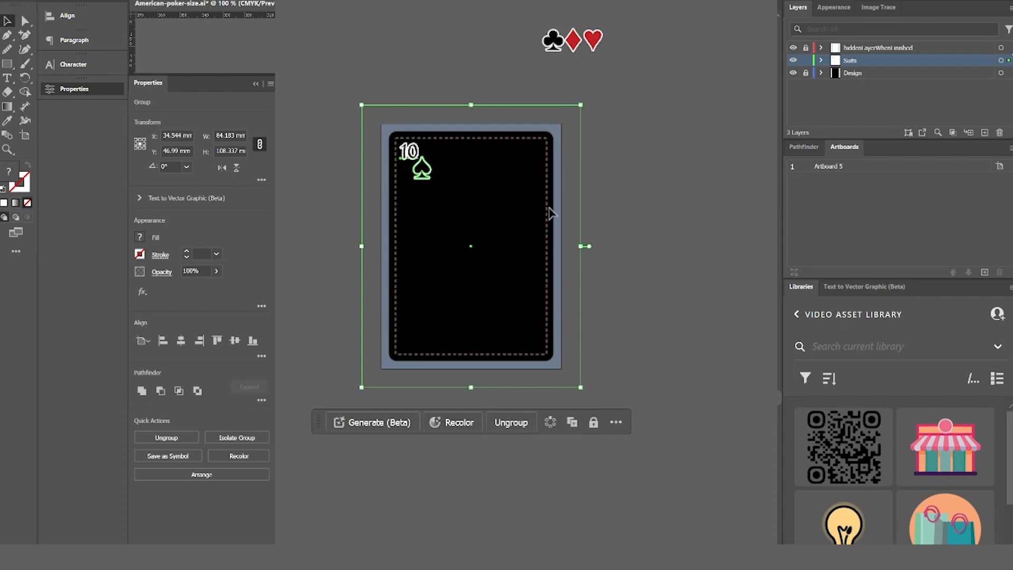
# Create a copy of the corner group rotated 180° and centre it horizontally and vertically on the artboard
pyautogui.click(524, 190)
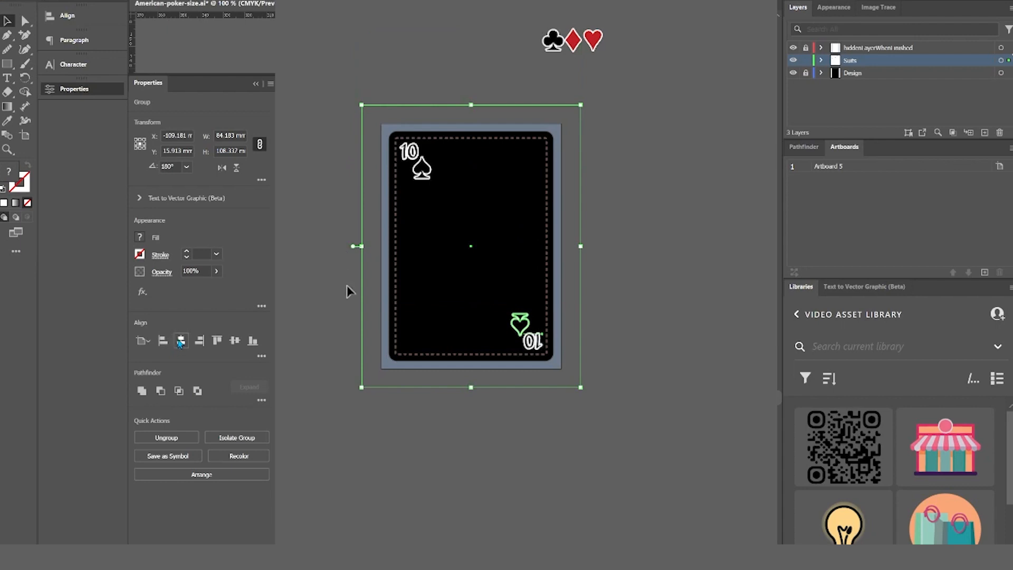
pyautogui.click(637, 439)
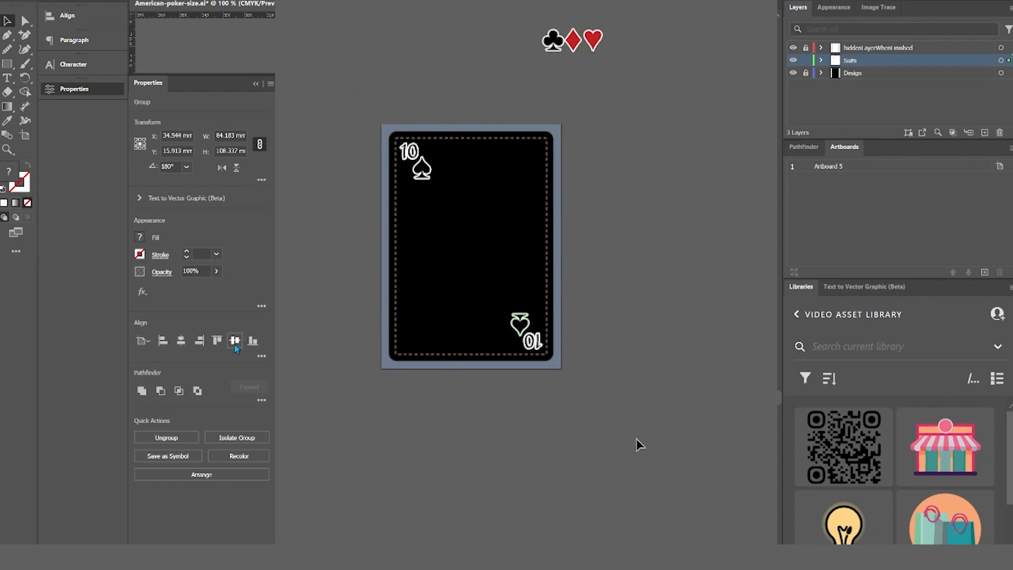
pyautogui.click(235, 343)
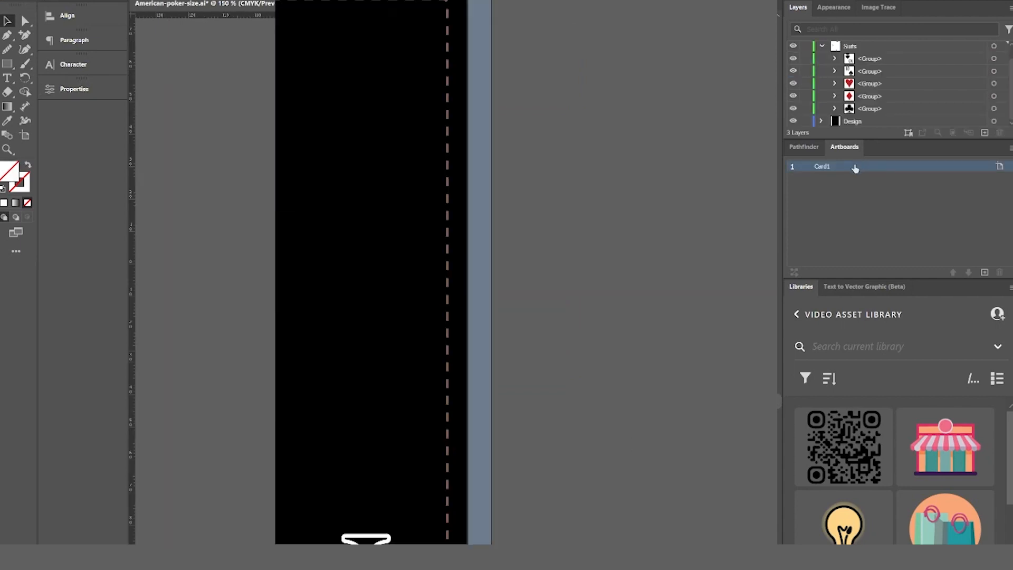
# Duplicate the Card1 artboard with its artwork three times to get four cards
pyautogui.doubleClick(855, 167)
pyautogui.moveTo(855, 168); pyautogui.dragTo(987, 274)
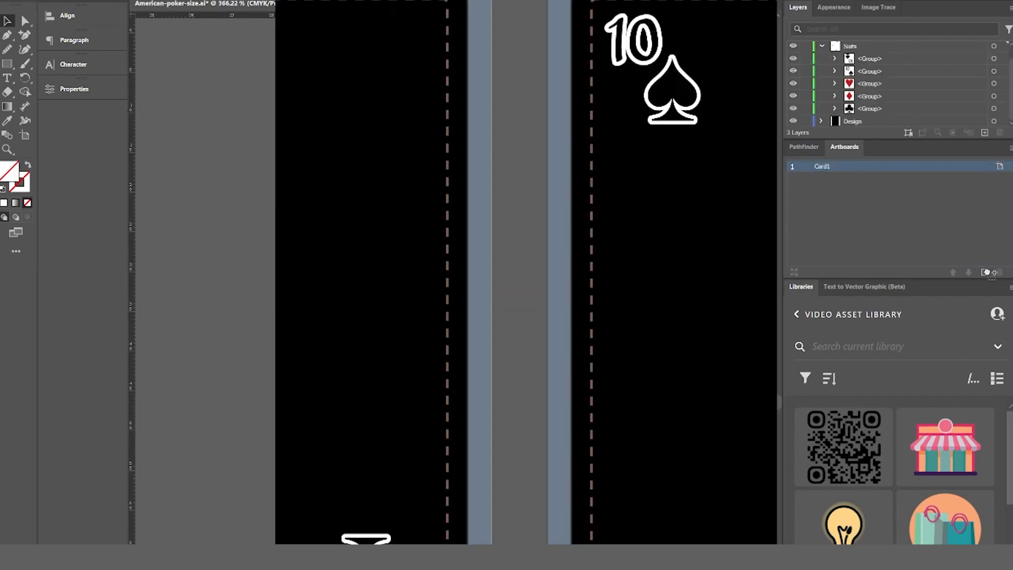
pyautogui.scroll(-5, 689, 189)
pyautogui.moveTo(726, 245); pyautogui.dragTo(441, 299)
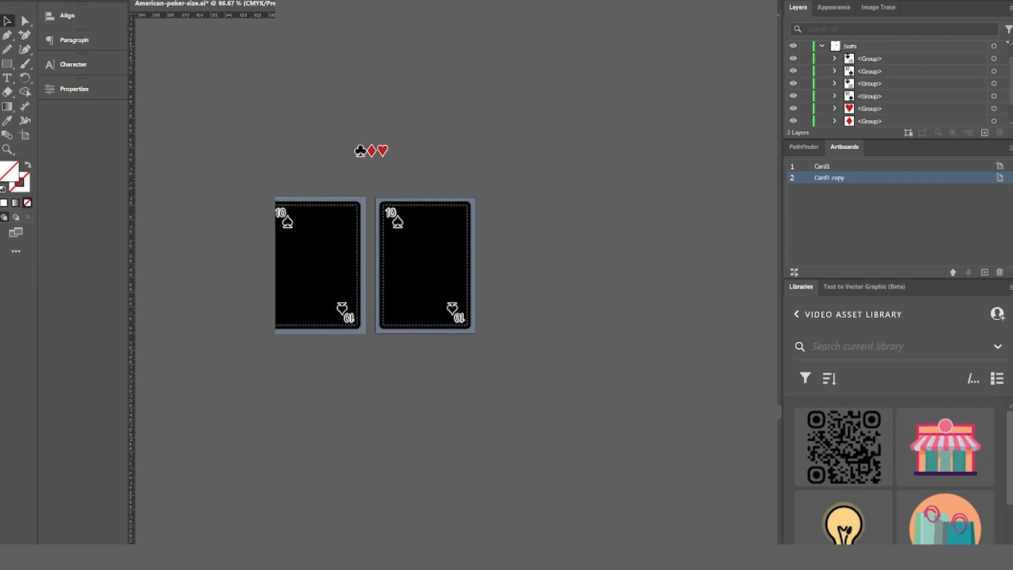
pyautogui.doubleClick(848, 177)
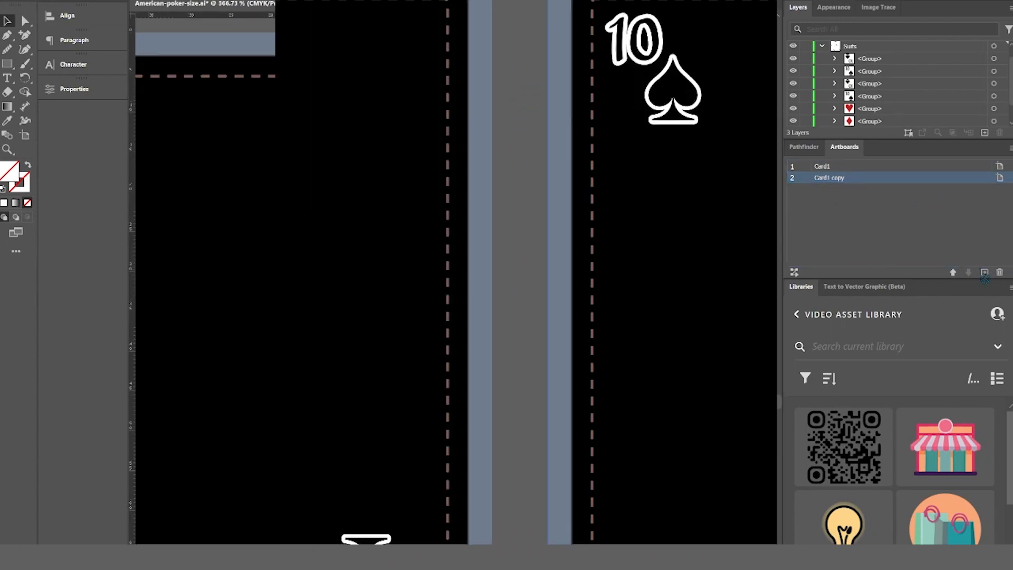
pyautogui.click(984, 271)
pyautogui.moveTo(834, 188); pyautogui.dragTo(984, 272)
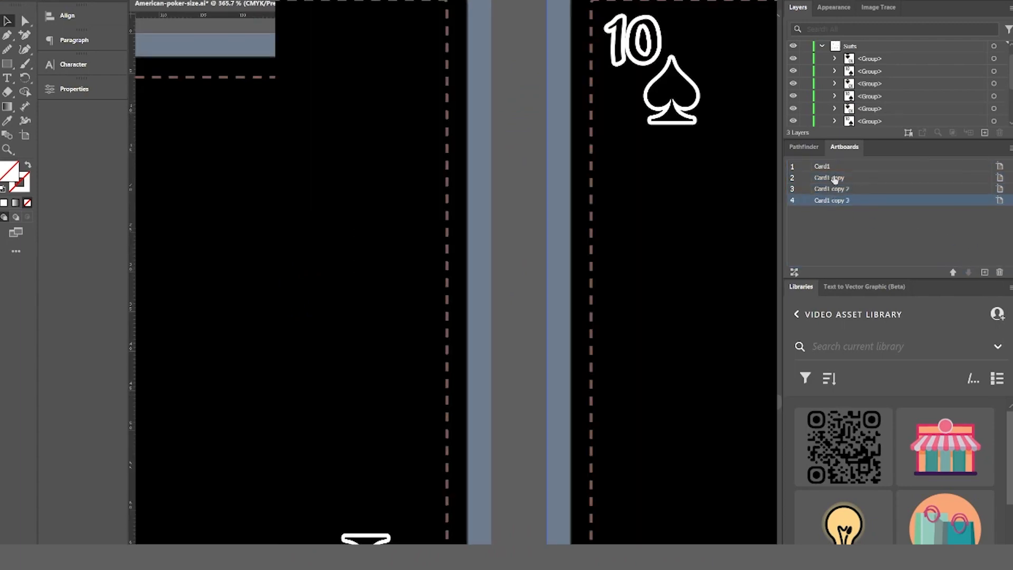
# Rename the three copied artboards Card2, Card3 and Card4
pyautogui.doubleClick(855, 178)
pyautogui.press('Right')
pyautogui.doubleClick(856, 190)
pyautogui.click(844, 188)
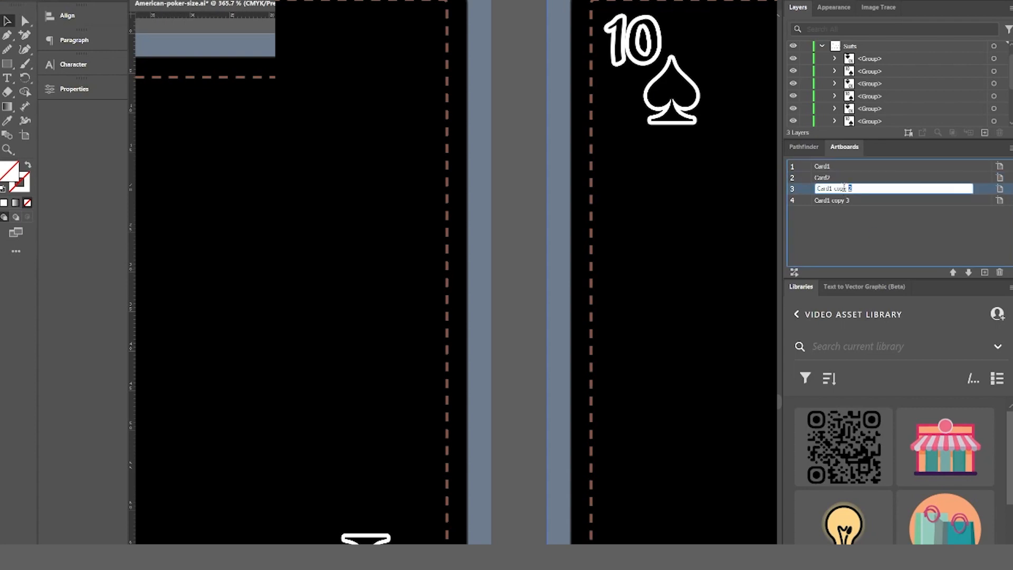
pyautogui.write('3')
pyautogui.doubleClick(852, 200)
pyautogui.click(852, 200)
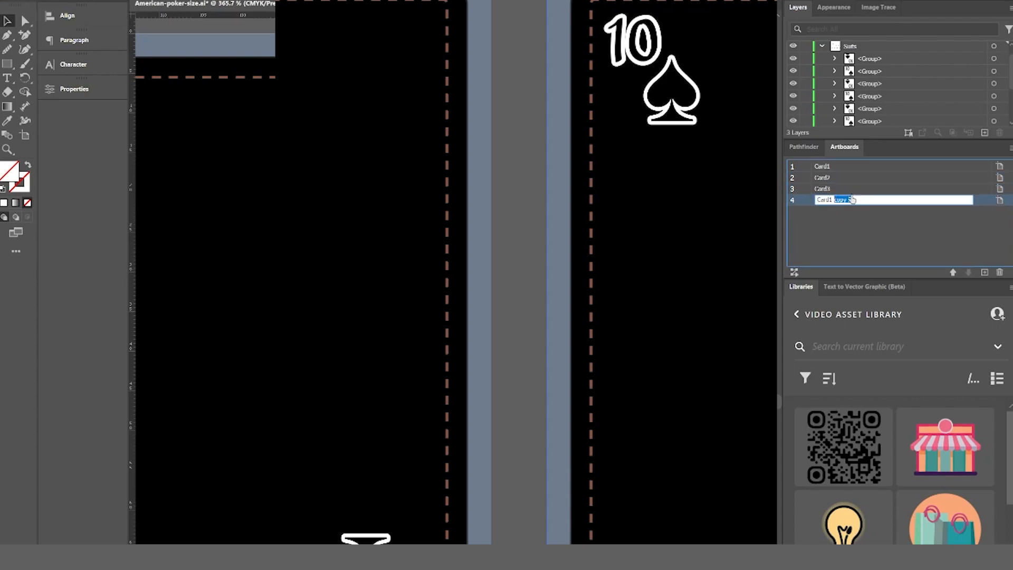
pyautogui.write('4')
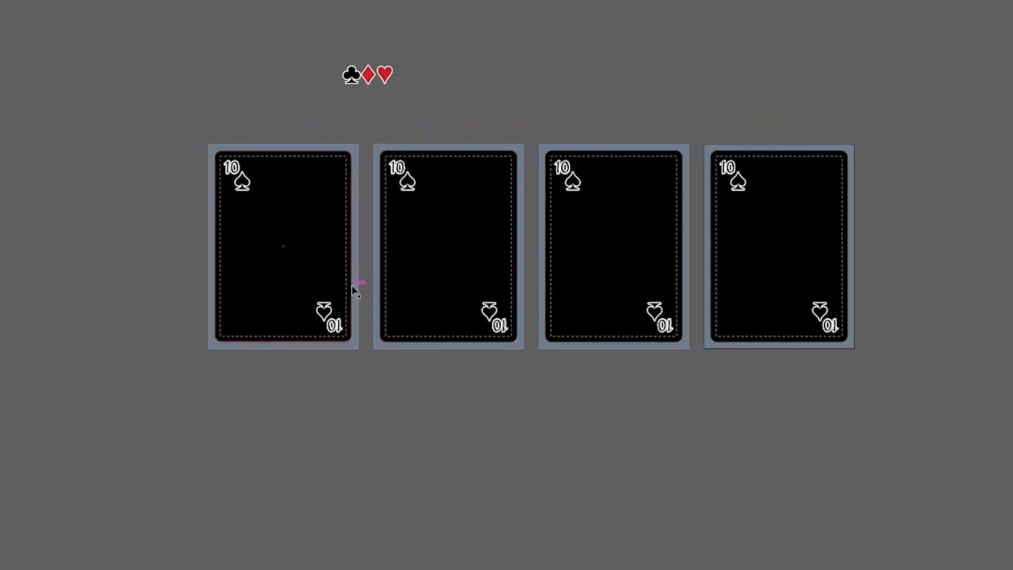
# Move the club symbol onto the second card and the heart symbol onto the fourth card
pyautogui.click(353, 76)
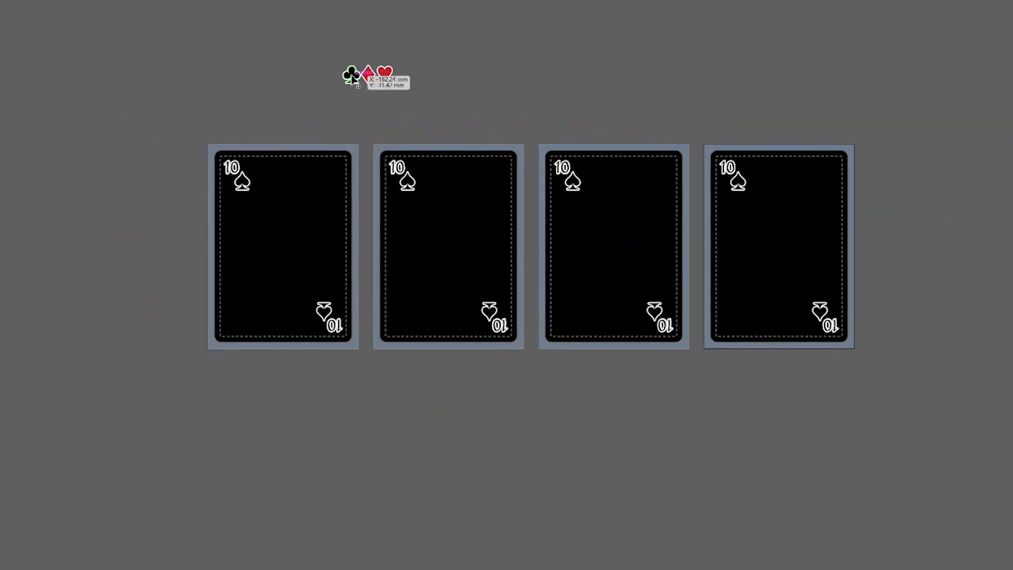
pyautogui.moveTo(353, 75); pyautogui.dragTo(585, 143)
pyautogui.moveTo(387, 75); pyautogui.dragTo(729, 150)
# Place the club symbol over the spade below the "10" on the second card
pyautogui.scroll(8, 411, 172)
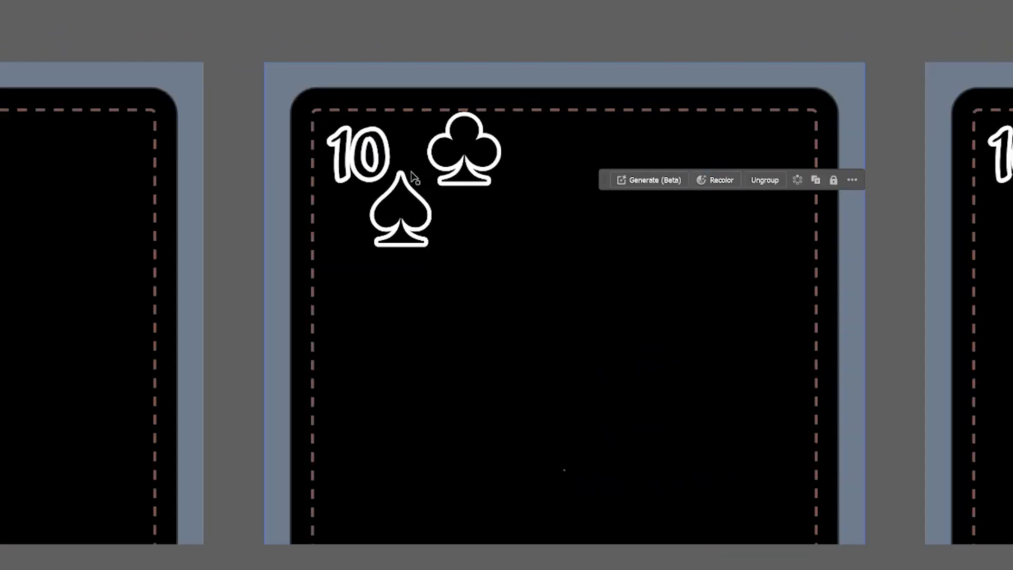
pyautogui.click(503, 150)
pyautogui.moveTo(494, 131); pyautogui.dragTo(406, 211)
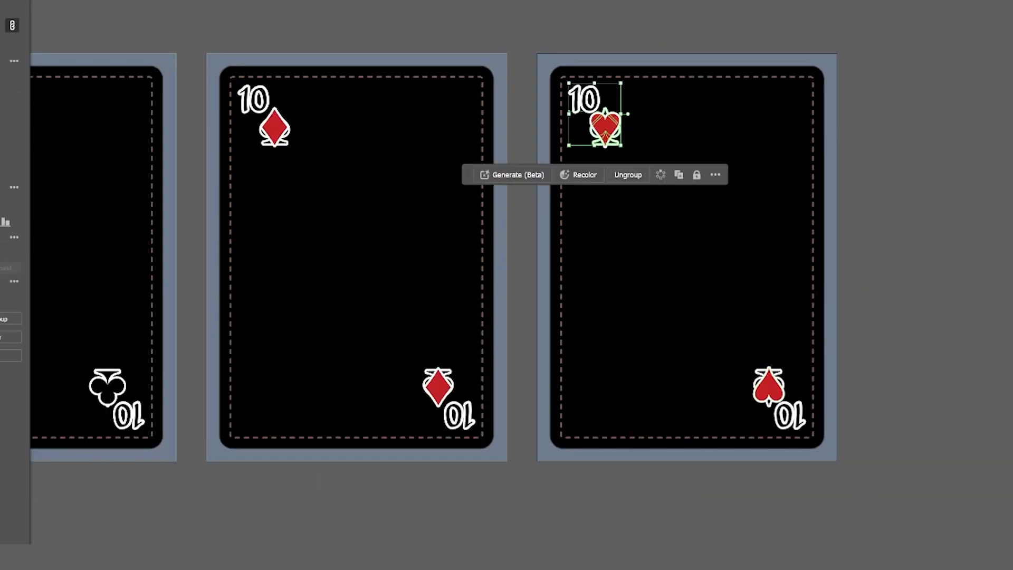
pyautogui.scroll(1, 434, 262)
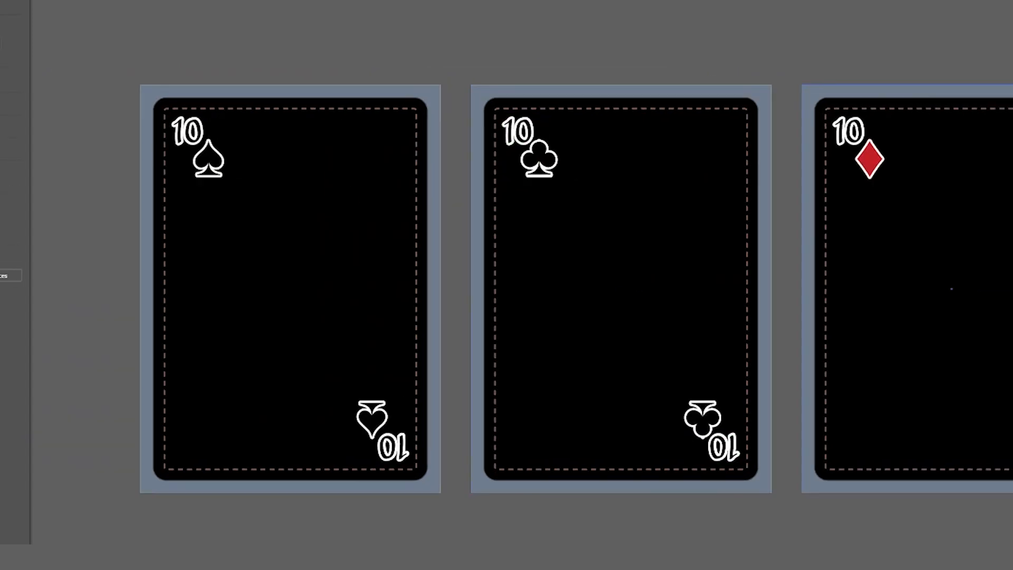
pyautogui.click(712, 433)
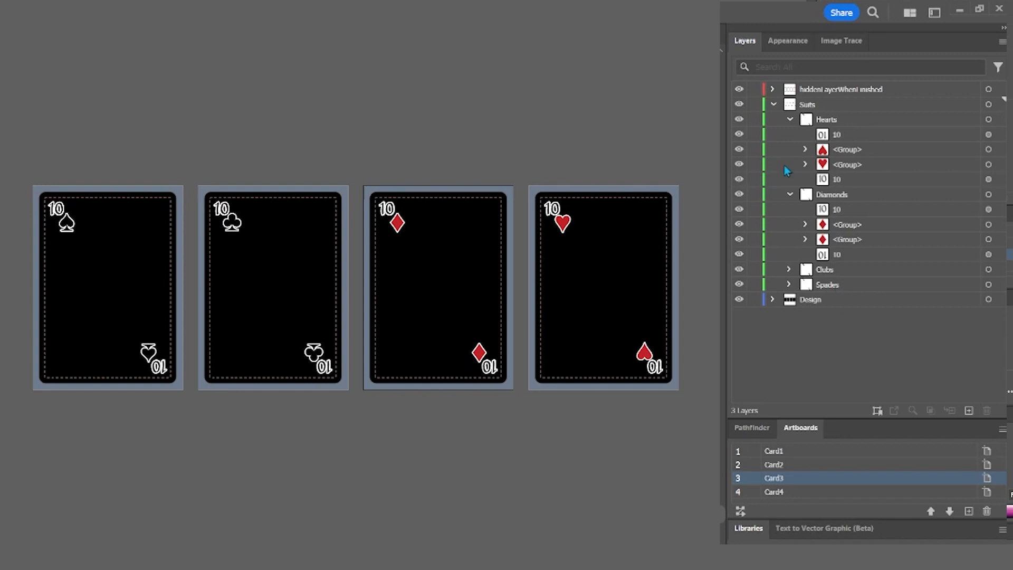
# Lock the Suits layer and place the four artwork images on the Design layer, one starting near each card's upper-left corner
pyautogui.click(774, 104)
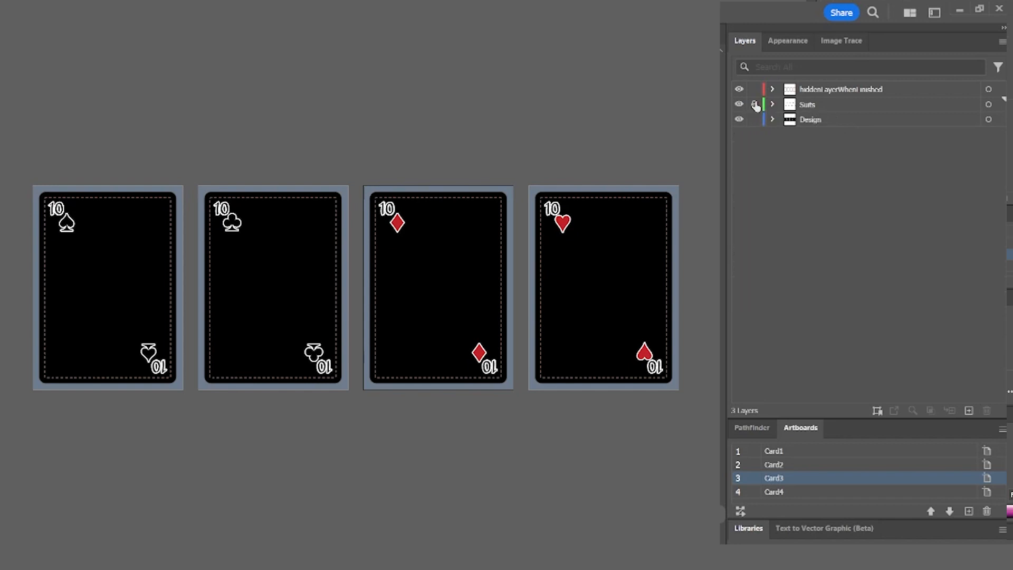
pyautogui.click(813, 121)
pyautogui.click(59, 8)
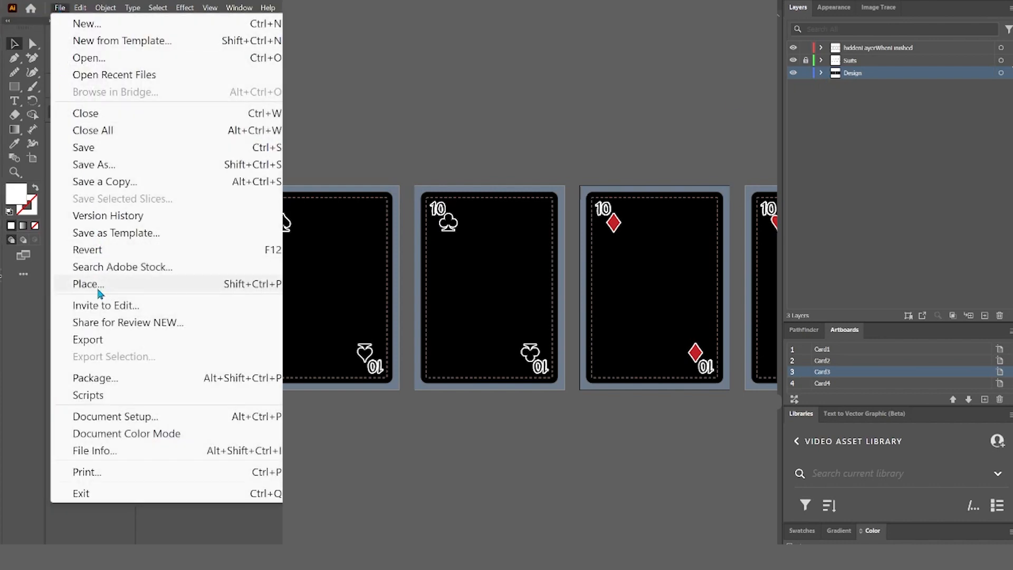
pyautogui.click(89, 284)
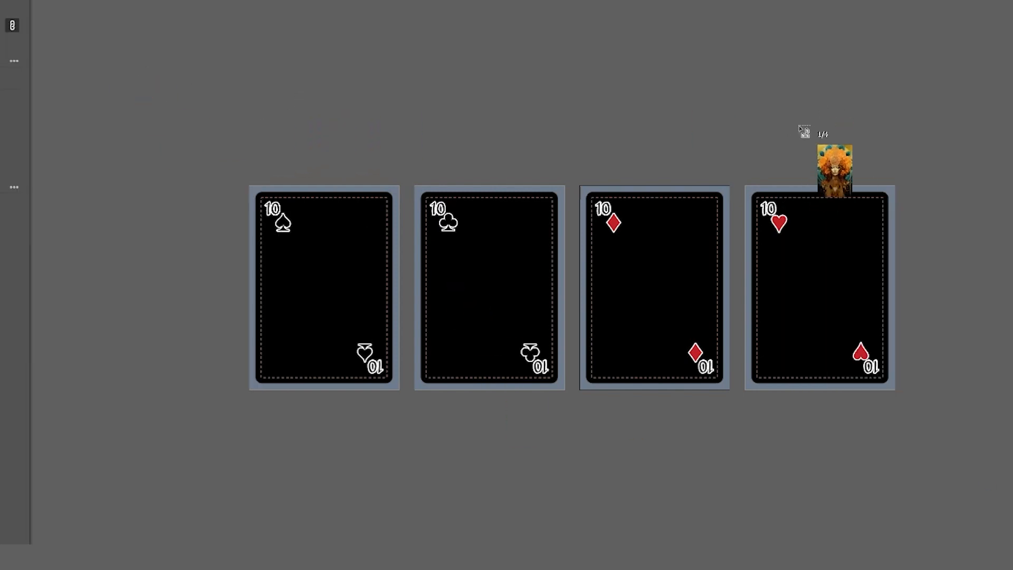
pyautogui.click(241, 156)
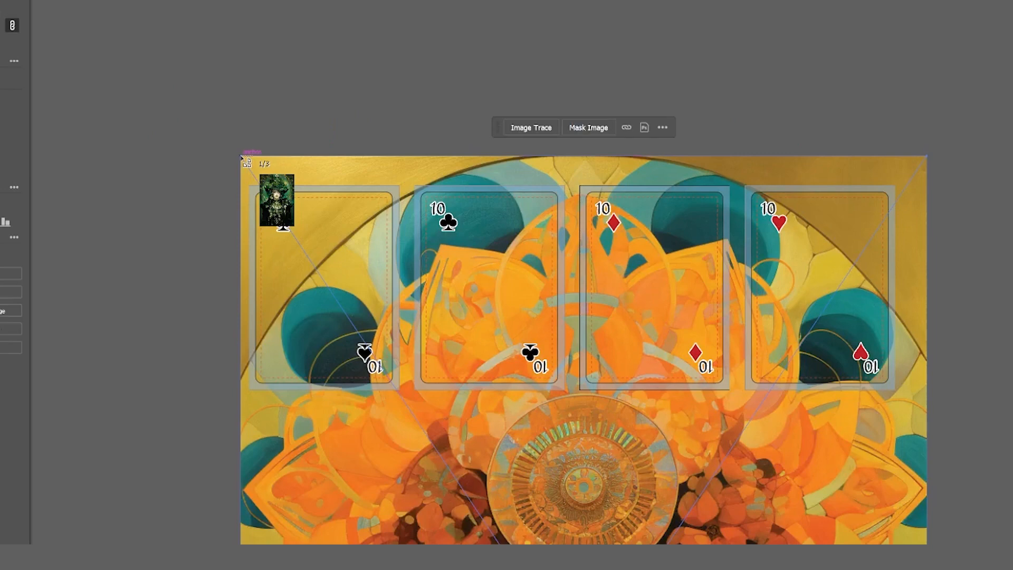
pyautogui.click(412, 148)
pyautogui.click(586, 160)
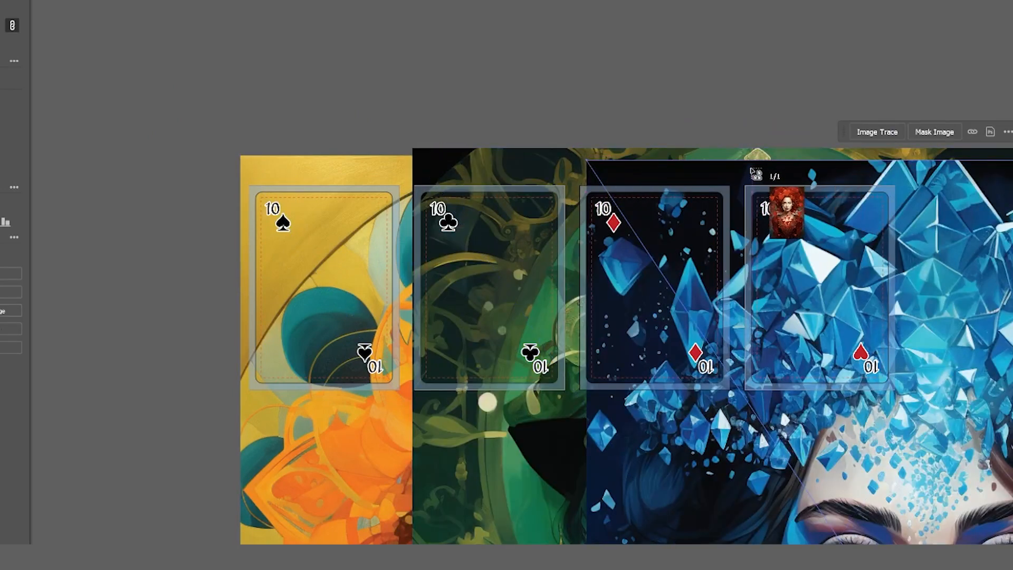
pyautogui.click(752, 168)
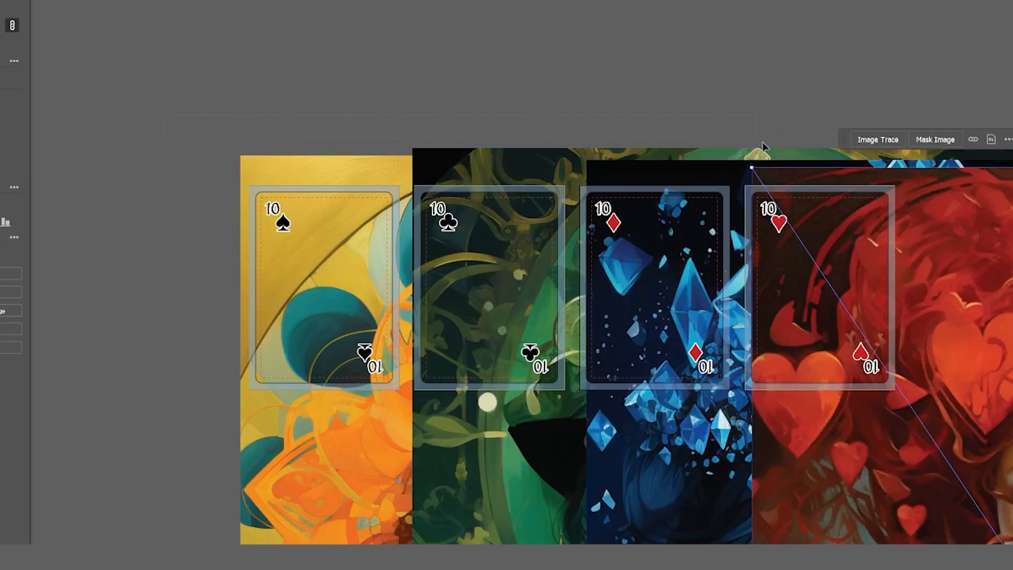
# Scale the four placed artwork images uniformly to 25%
pyautogui.hotkey('ctrl', 'a')
pyautogui.rightClick(768, 166)
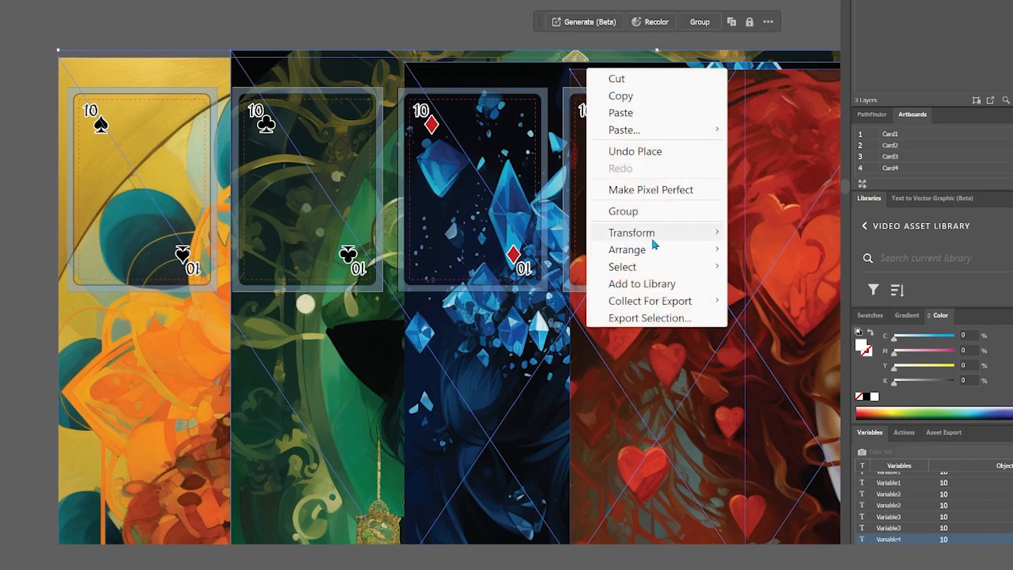
pyautogui.moveTo(653, 238)
pyautogui.click(776, 305)
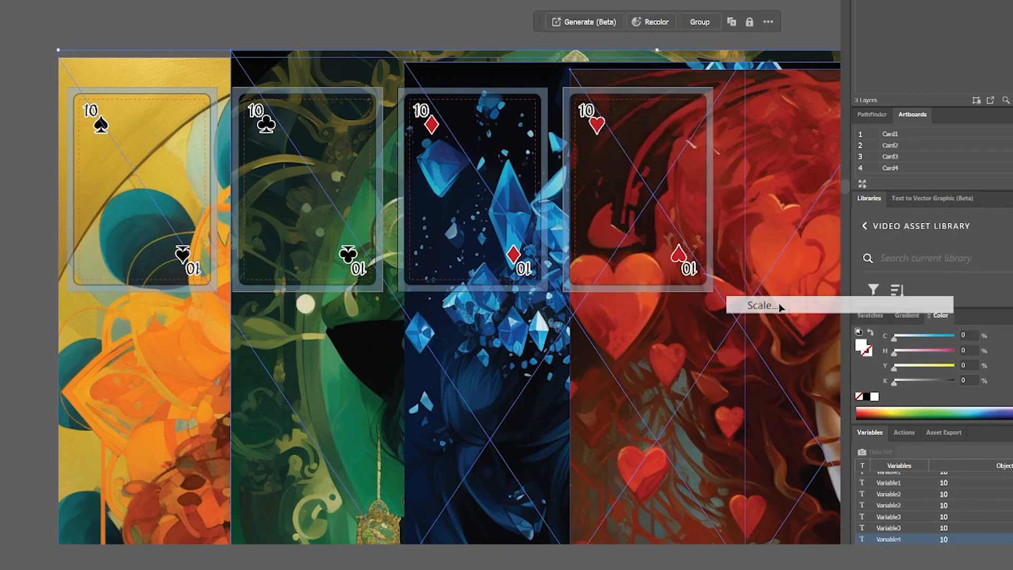
pyautogui.write('25')
pyautogui.press('Tab')
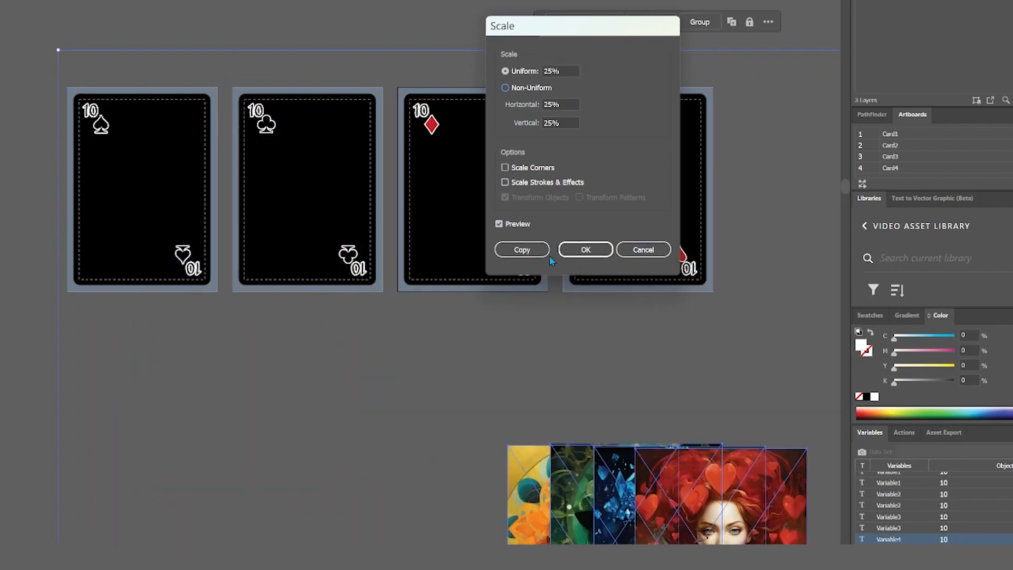
pyautogui.click(578, 260)
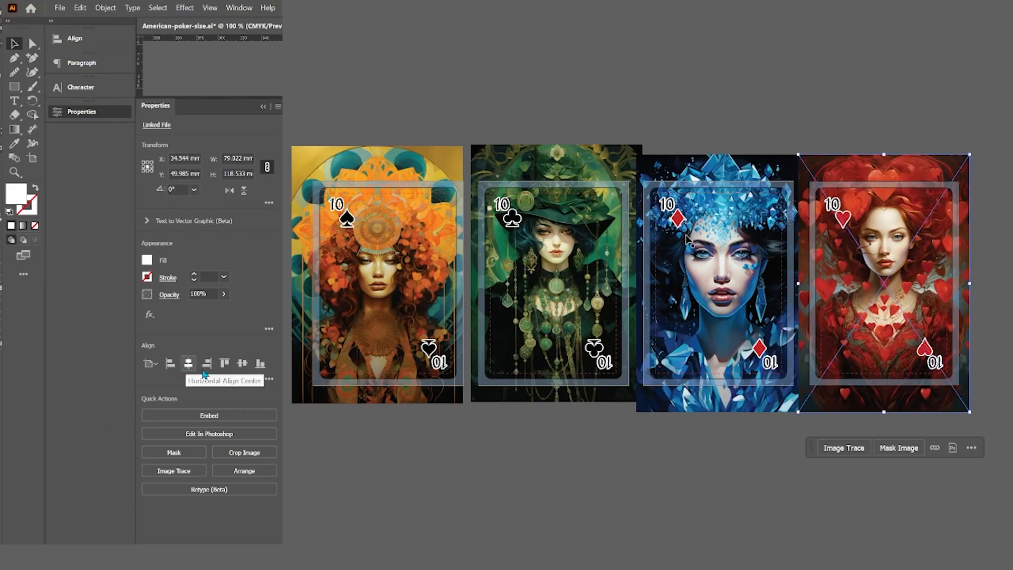
# Centre each artwork image horizontally and vertically on its own card's artboard
pyautogui.click(744, 174)
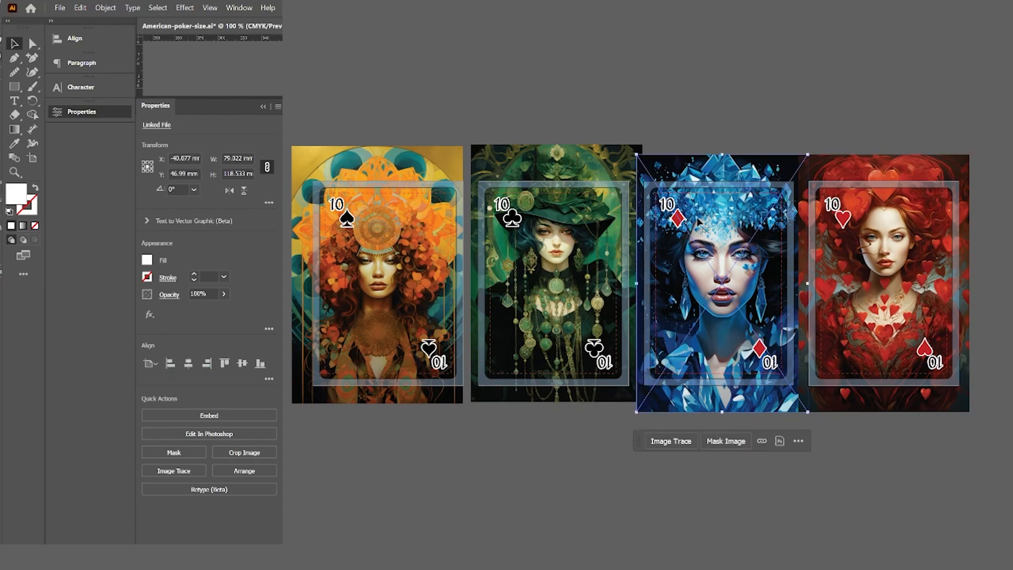
pyautogui.click(682, 170)
pyautogui.click(188, 363)
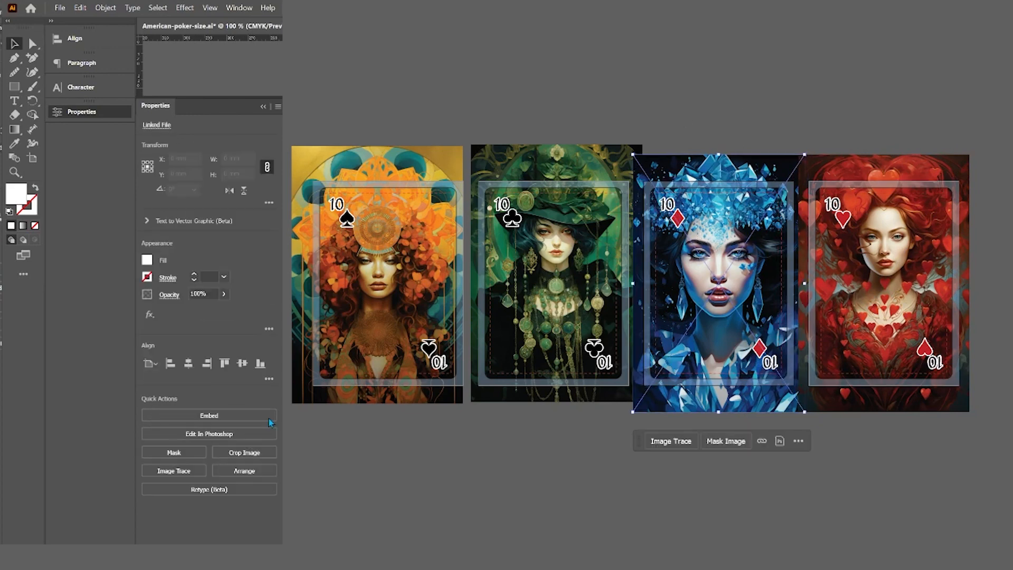
pyautogui.click(529, 271)
pyautogui.click(188, 363)
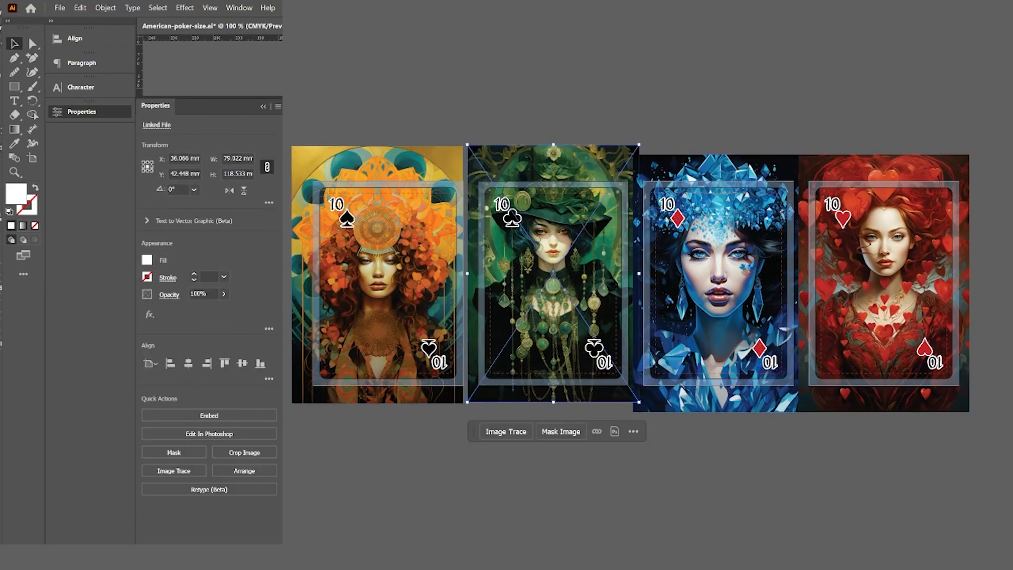
pyautogui.click(242, 363)
pyautogui.click(373, 227)
pyautogui.click(189, 363)
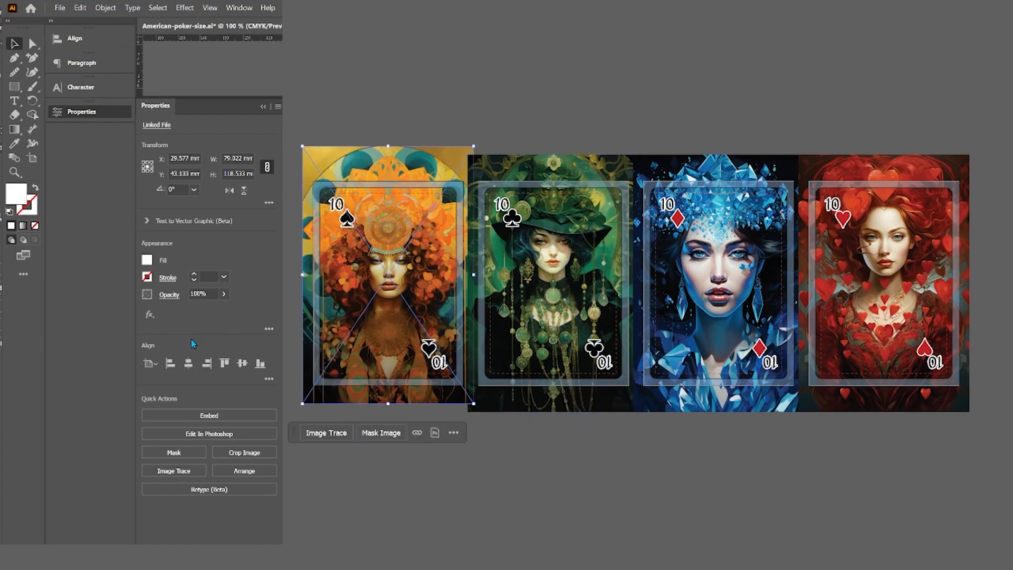
pyautogui.click(242, 363)
pyautogui.click(996, 444)
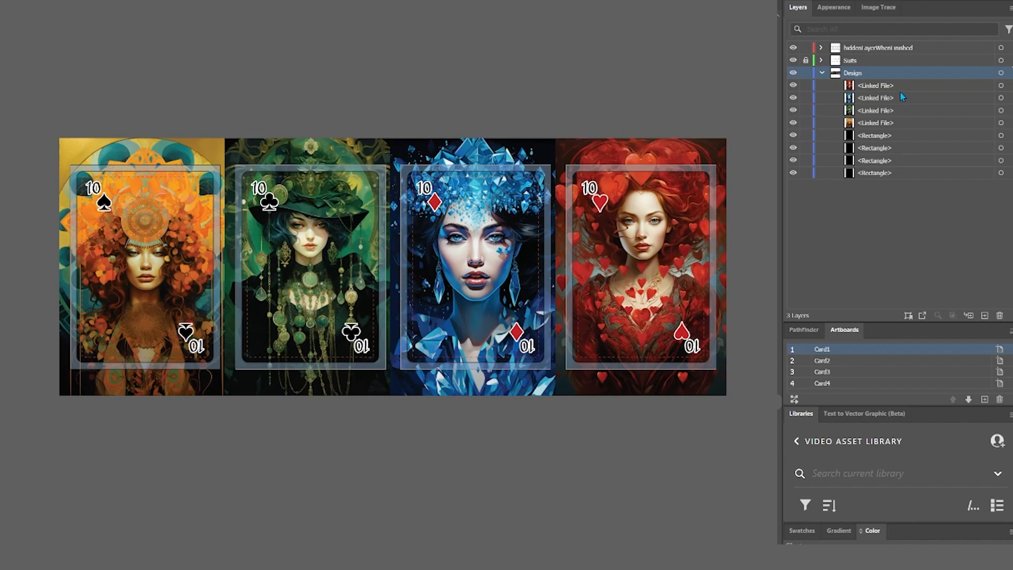
# Move the four black rectangles above the linked artwork images within the Design layer
pyautogui.click(964, 137)
pyautogui.keyDown('shift'); pyautogui.click(936, 176); pyautogui.keyUp('shift')
pyautogui.moveTo(875, 151); pyautogui.dragTo(878, 81)
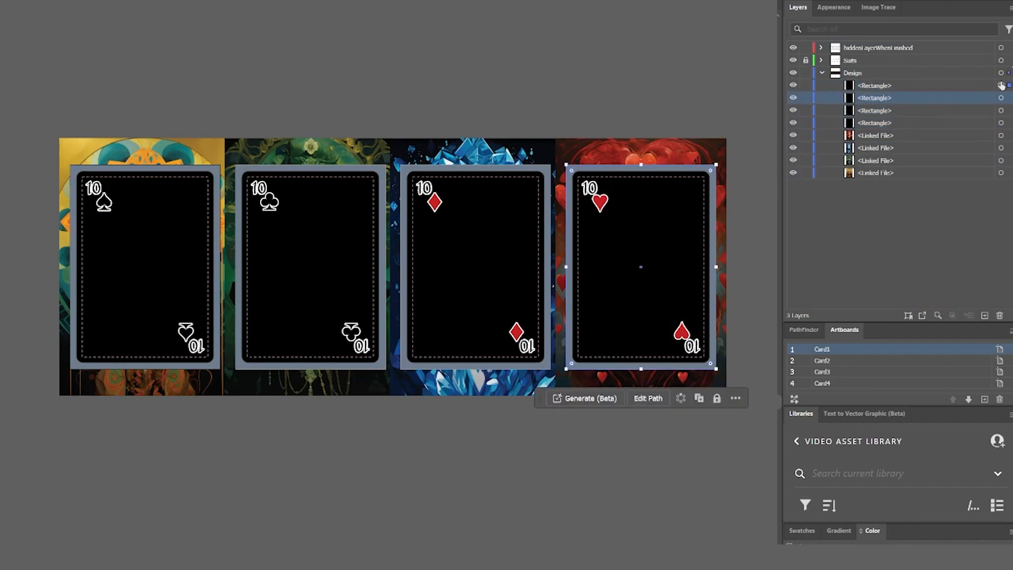
# Mask the red heart artwork on the fourth card with that card's black rectangle
pyautogui.click(691, 145)
pyautogui.keyDown('shift'); pyautogui.click(691, 145); pyautogui.keyUp('shift')
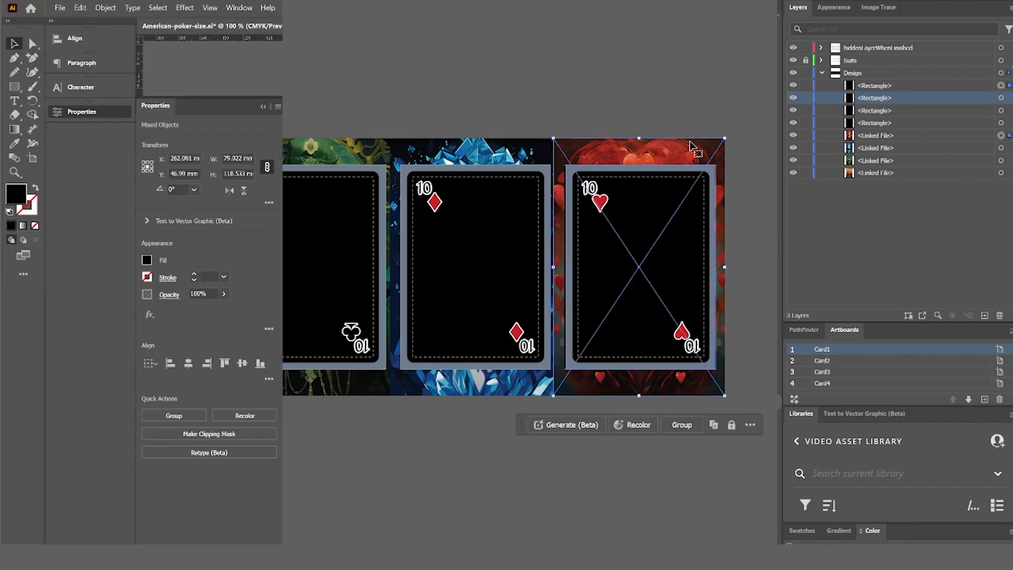
pyautogui.hotkey('ctrl', 'z')
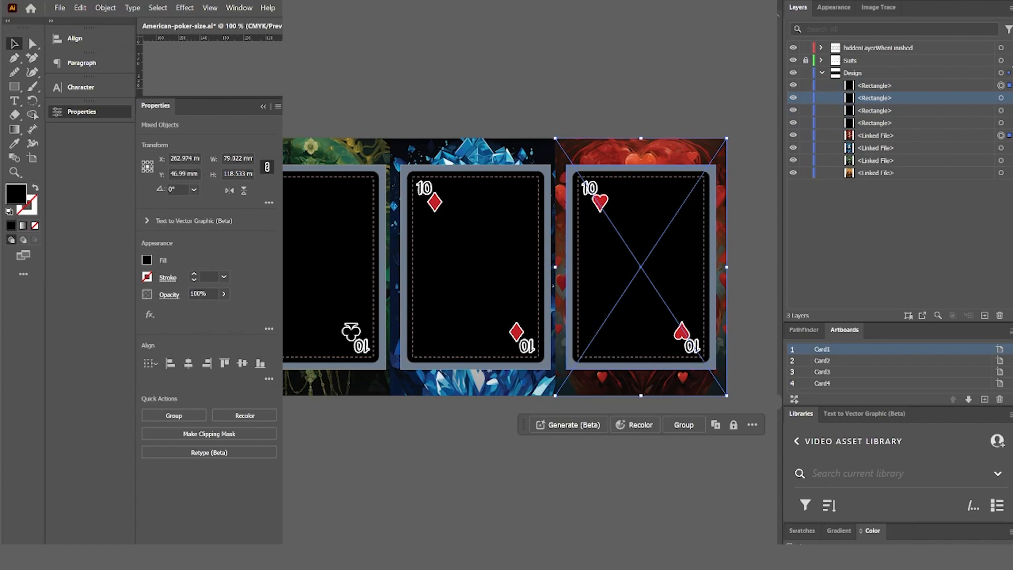
pyautogui.hotkey('ctrl', '7')
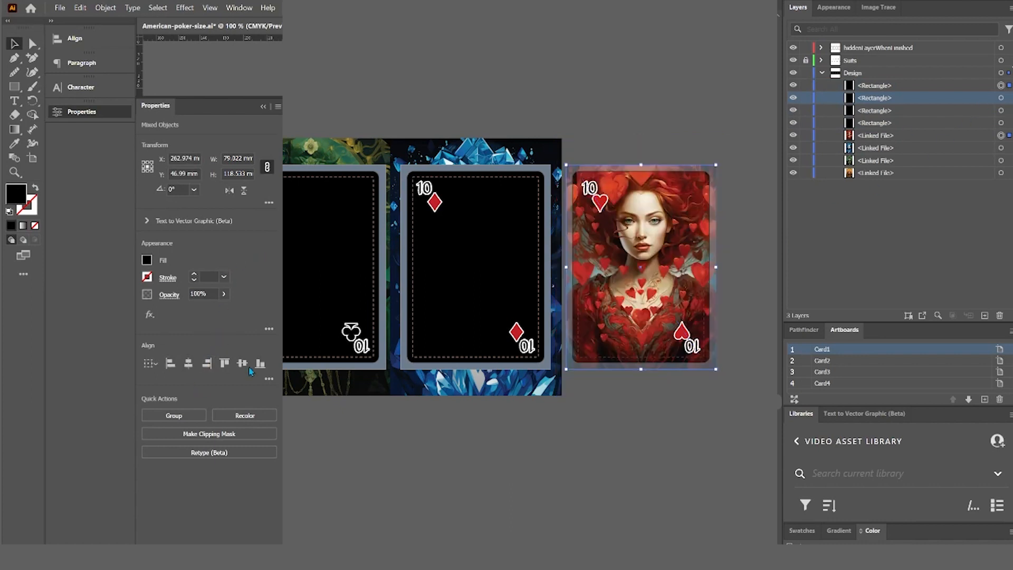
pyautogui.click(209, 434)
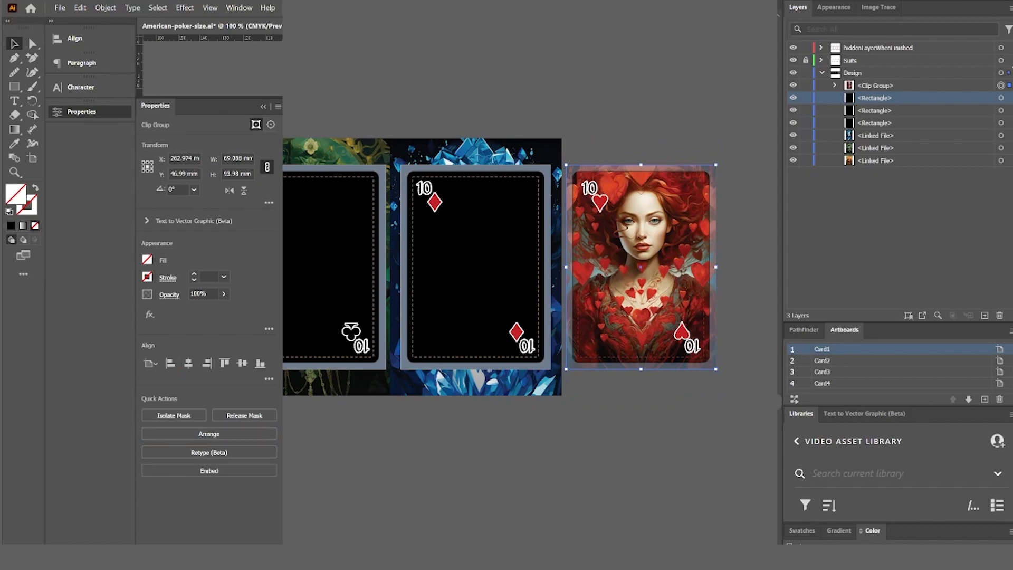
# Mask the blue crystal artwork on the third card with that card's black rectangle
pyautogui.click(1001, 98)
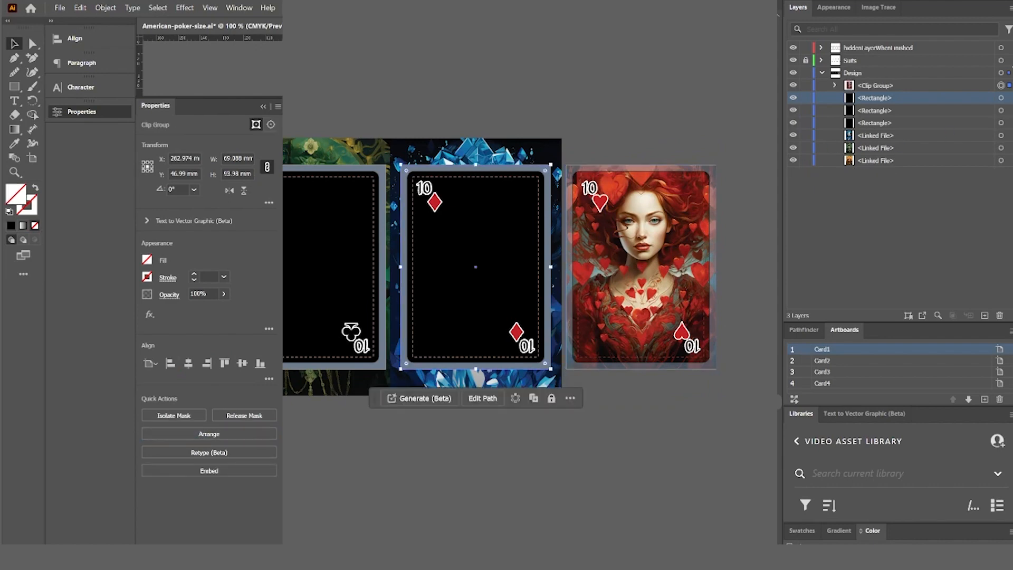
pyautogui.click(1002, 98)
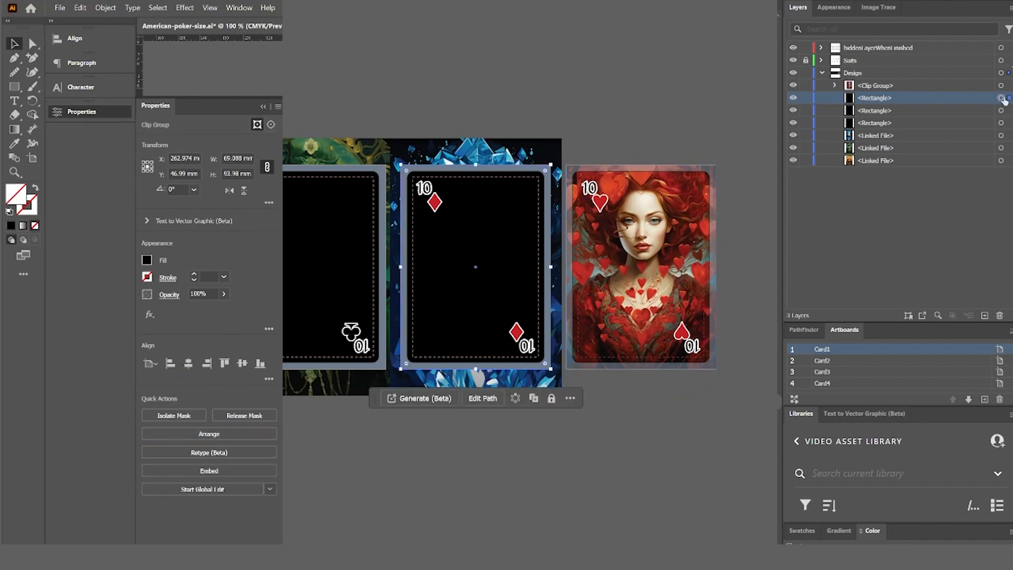
pyautogui.keyDown('shift'); pyautogui.click(1001, 136); pyautogui.keyUp('shift')
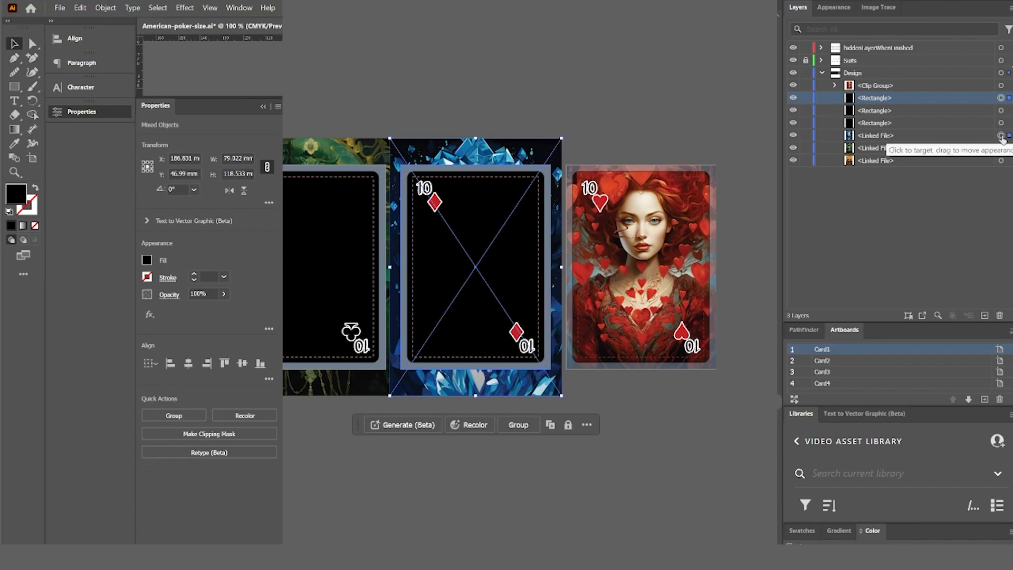
pyautogui.click(242, 435)
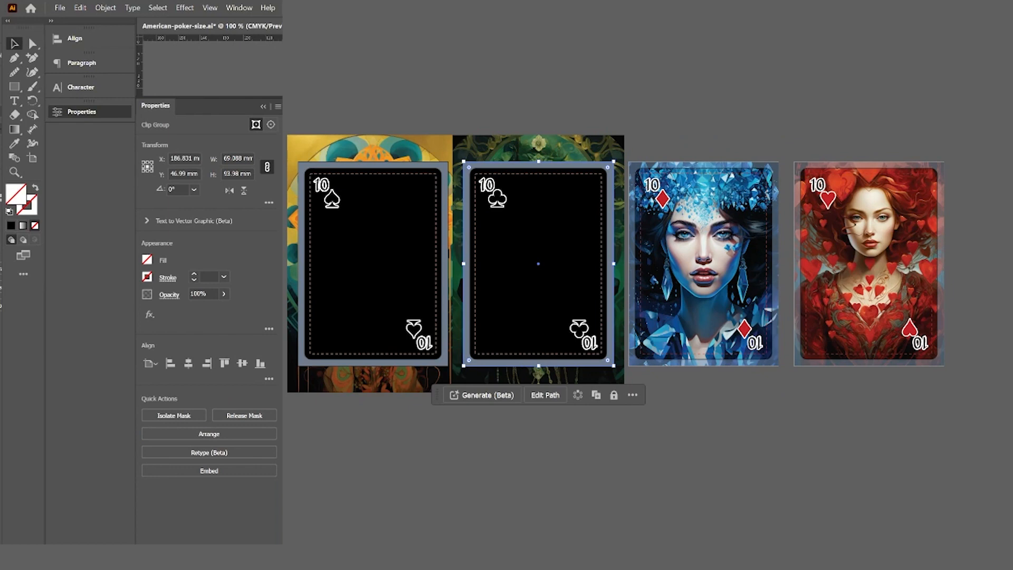
# Mask the green artwork on the second card and the orange artwork on the first card with their black rectangles
pyautogui.keyDown('shift'); pyautogui.click(538, 377); pyautogui.keyUp('shift')
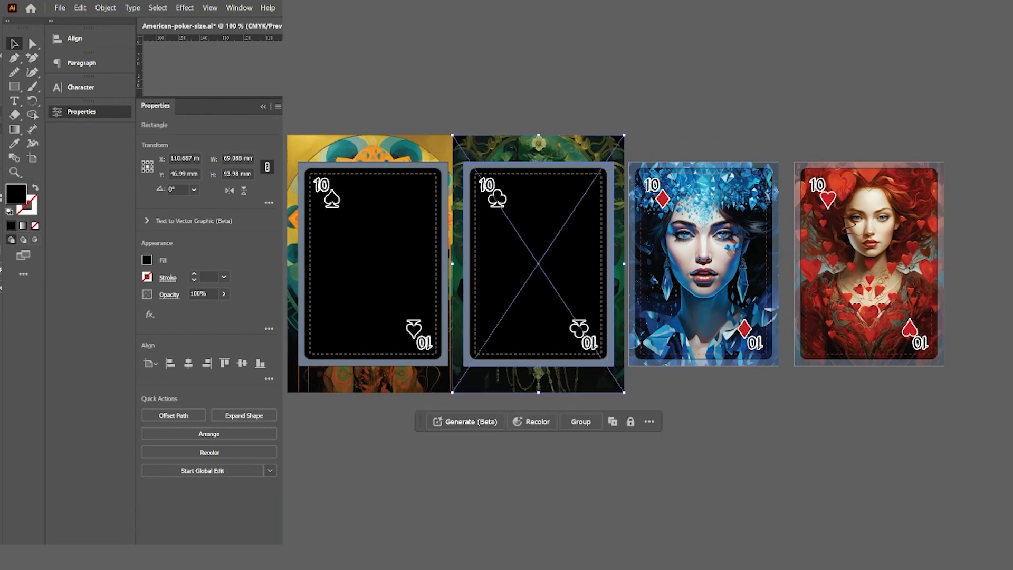
pyautogui.click(223, 435)
pyautogui.click(372, 264)
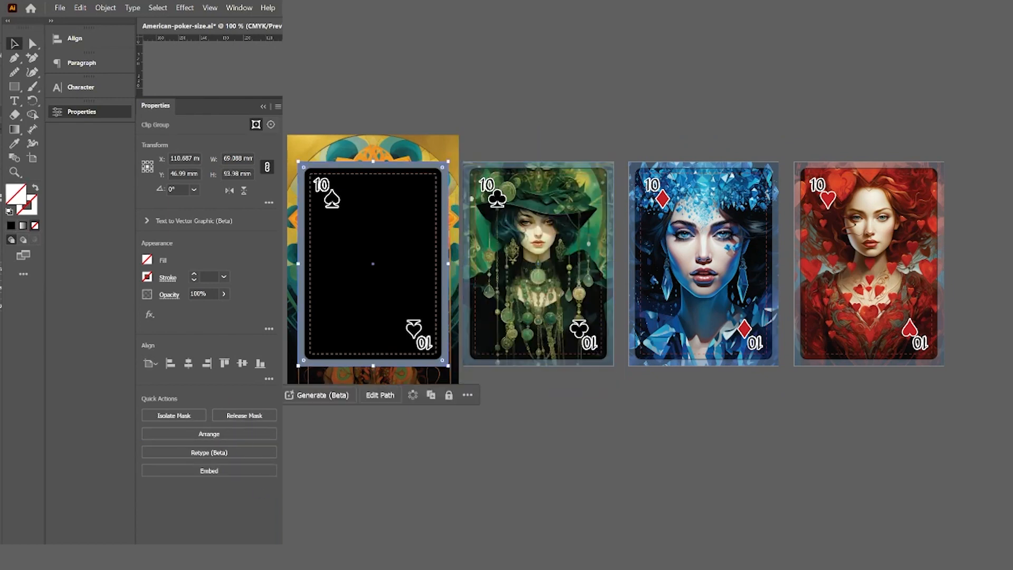
pyautogui.keyDown('shift'); pyautogui.click(373, 377); pyautogui.keyUp('shift')
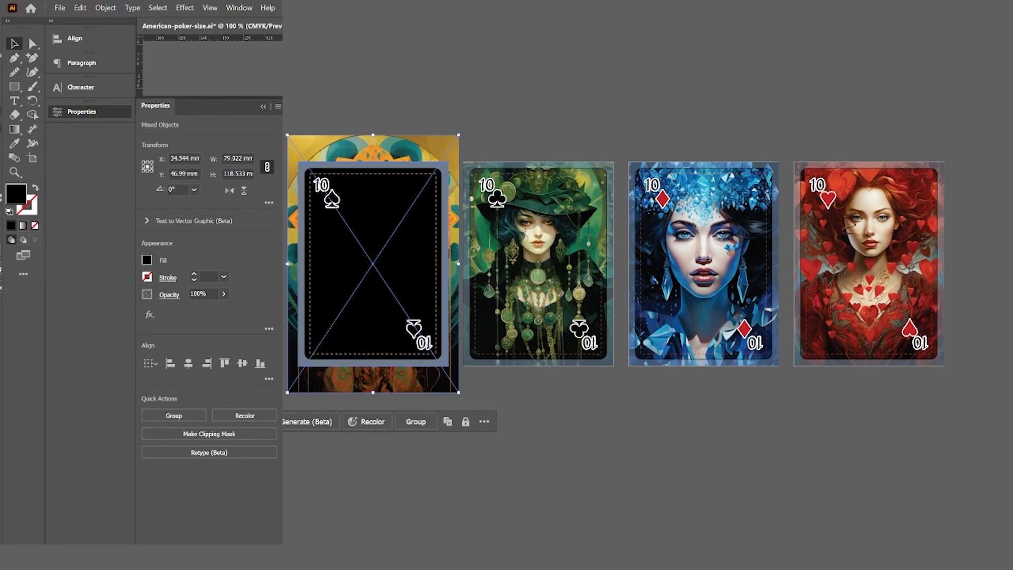
pyautogui.click(220, 434)
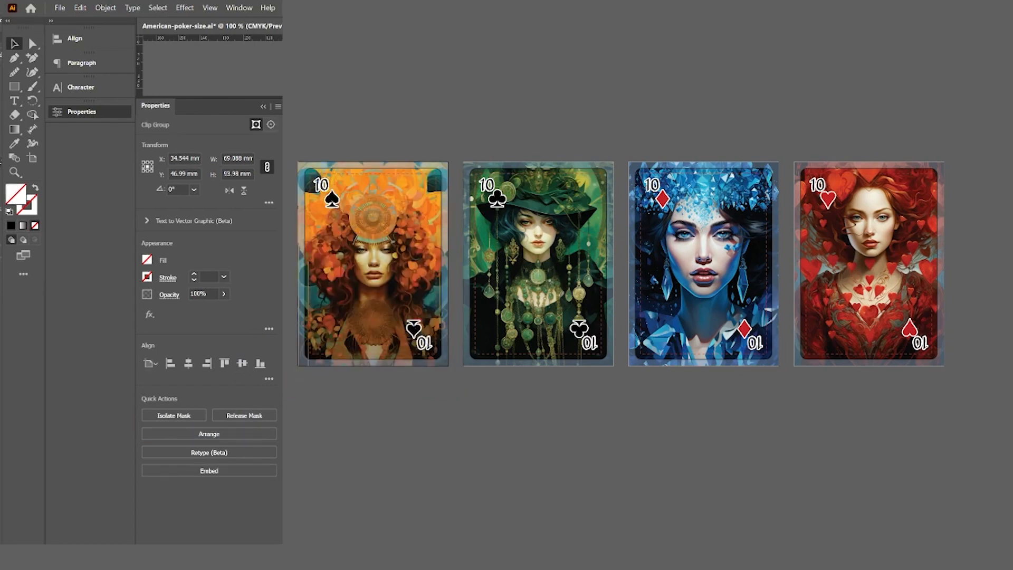
pyautogui.hotkey('ctrl', 'shift', 'a')
pyautogui.click(868, 263)
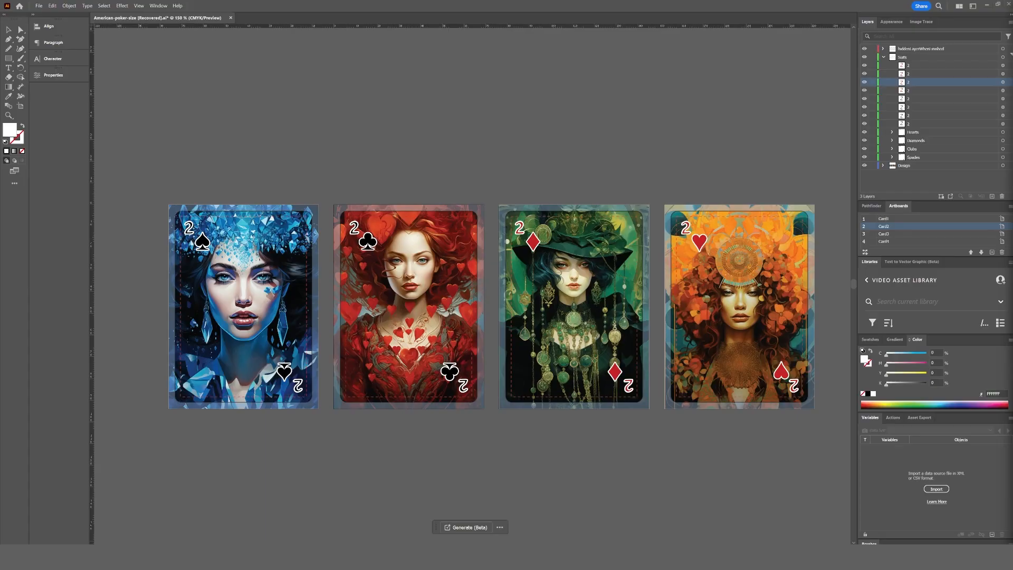
# Switch to the Custom Playing Cards spreadsheet and examine the CardID values and the image file paths in the four suit columns
pyautogui.hotkey('alt', 'Tab')
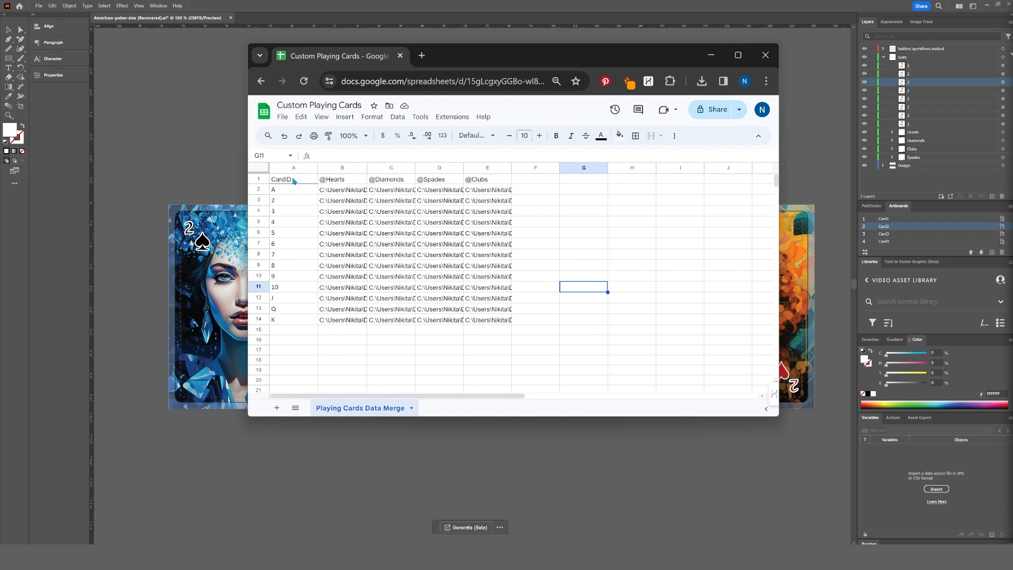
pyautogui.moveTo(291, 191); pyautogui.dragTo(299, 319)
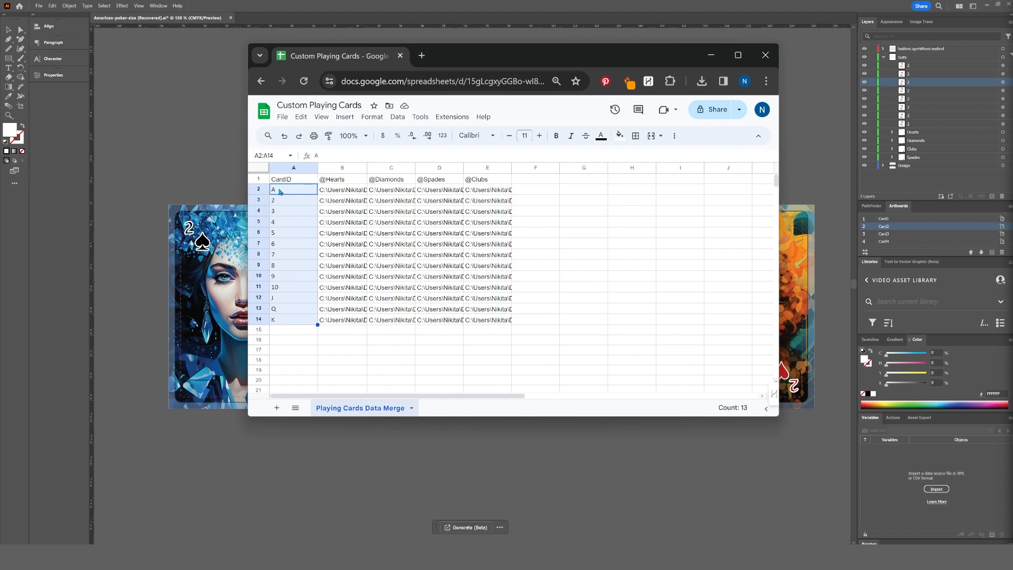
pyautogui.click(323, 344)
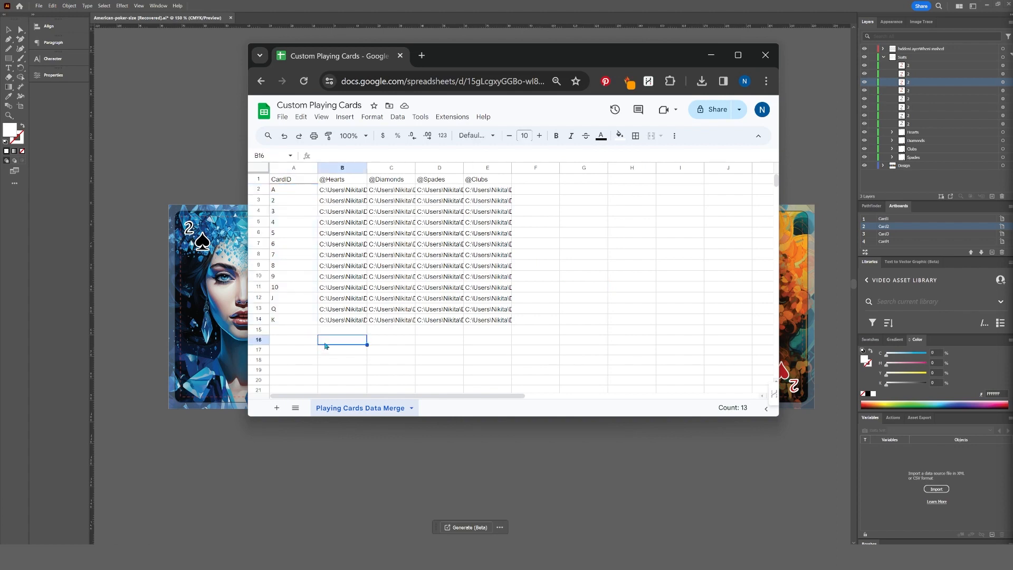
pyautogui.moveTo(354, 192); pyautogui.dragTo(511, 320)
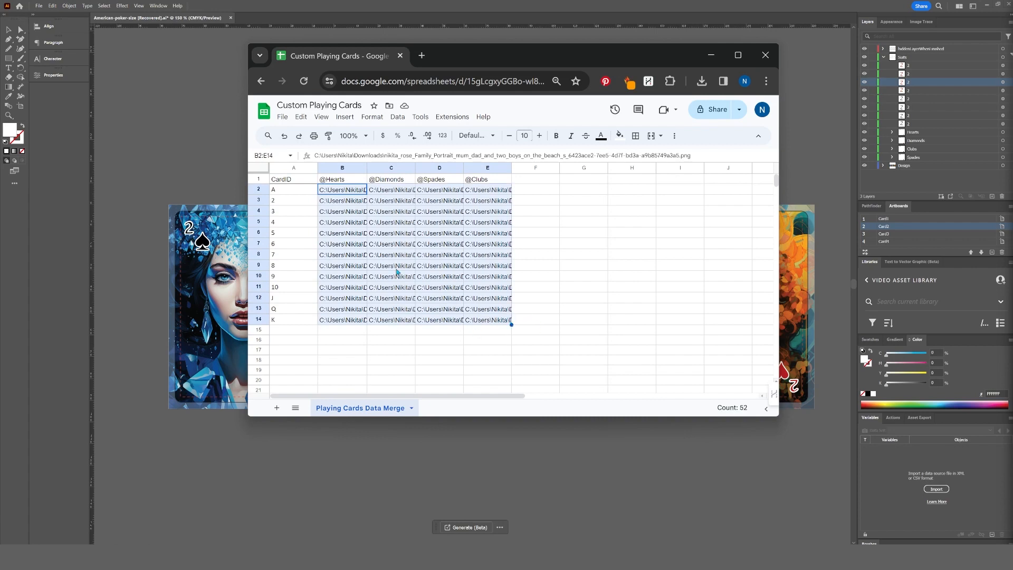
pyautogui.click(550, 320)
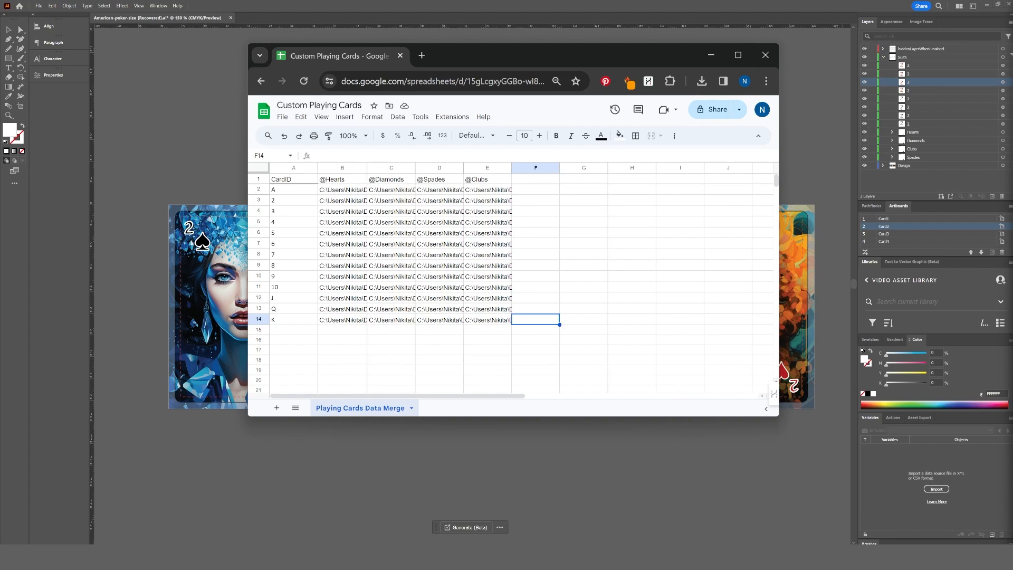
# Switch to File Explorer, view the suit folders inside "I'm a Cool Folder" and open the Clubs folder
pyautogui.hotkey('alt', 'Tab')
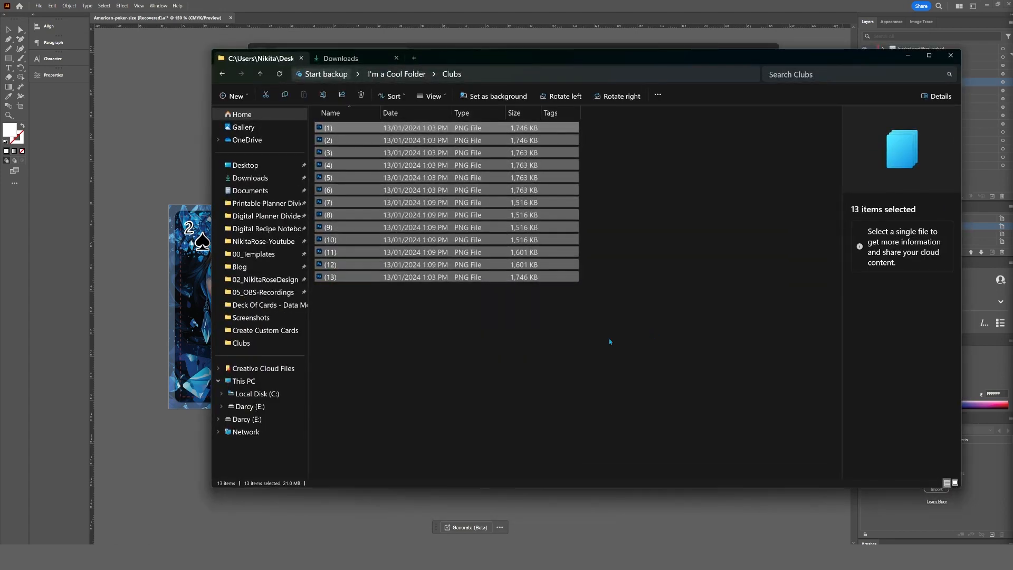
pyautogui.click(610, 342)
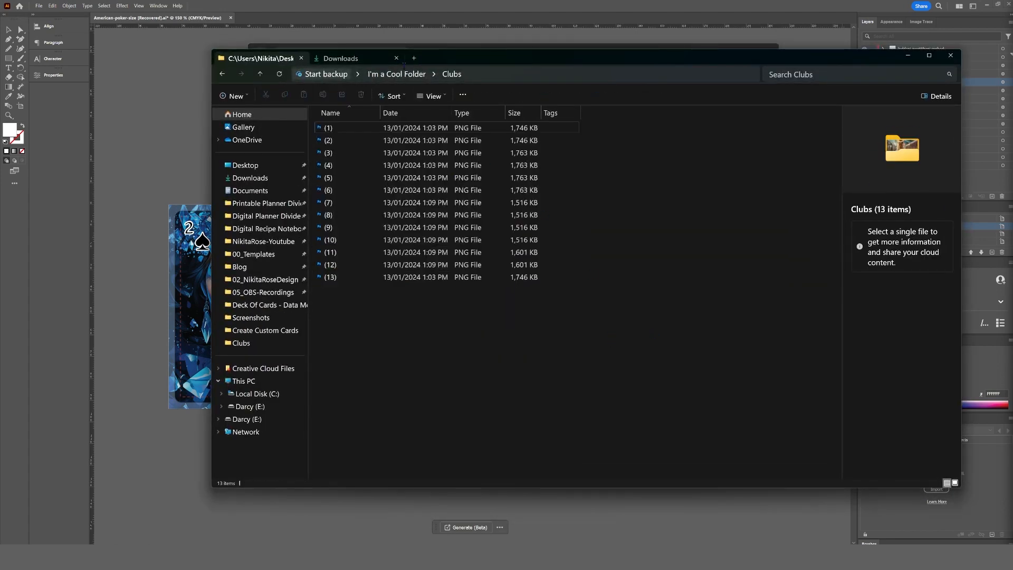
pyautogui.click(396, 74)
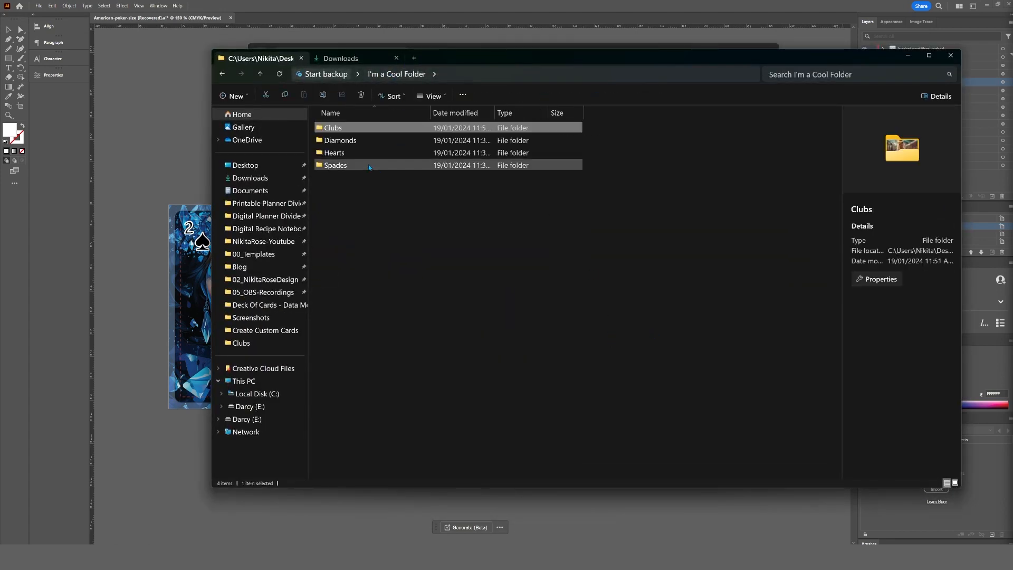
pyautogui.doubleClick(321, 128)
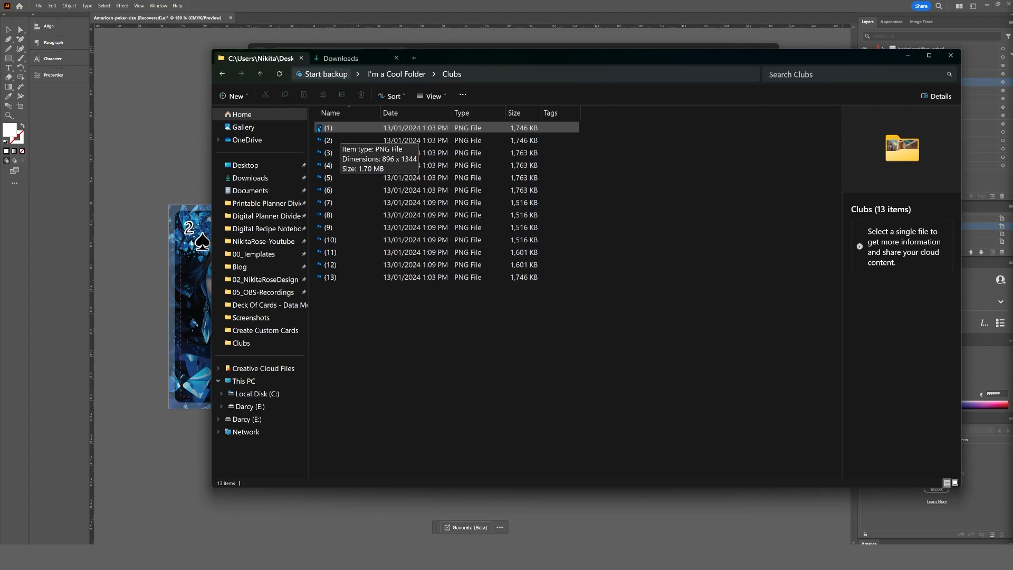
# Copy the file paths of all the PNG images in the Clubs folder and minimize File Explorer
pyautogui.rightClick(328, 126)
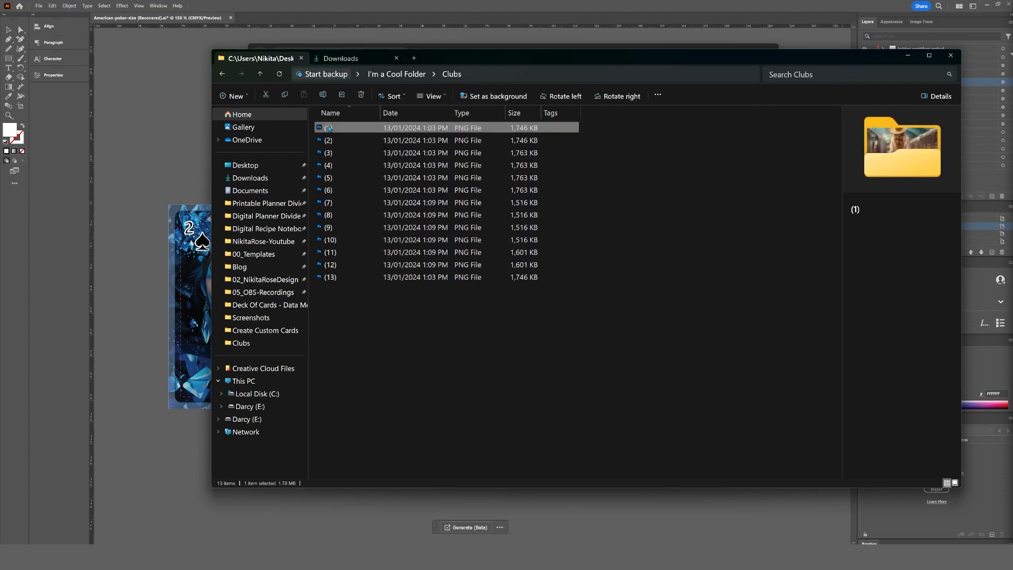
pyautogui.click(320, 134)
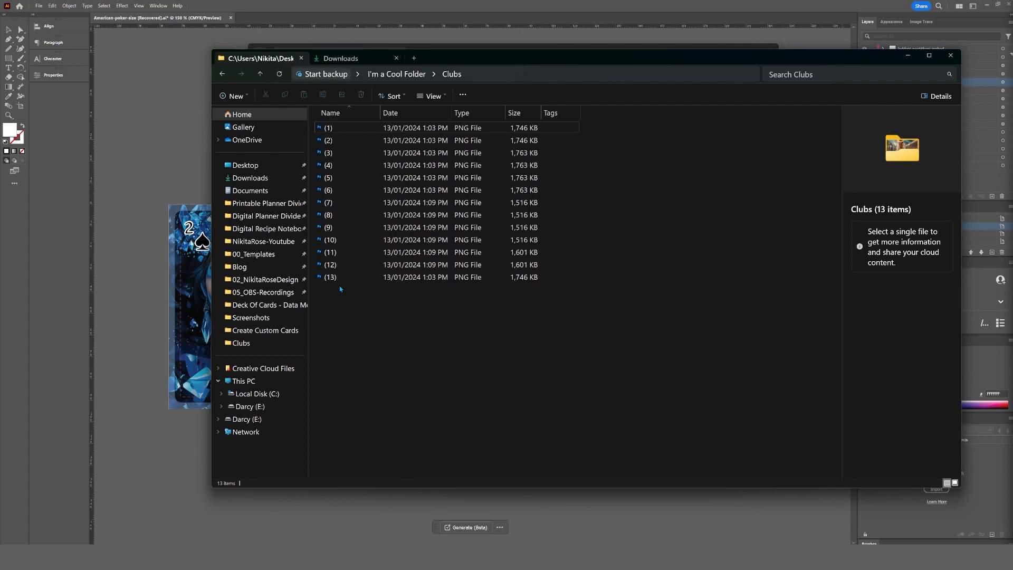
pyautogui.click(347, 131)
pyautogui.hotkey('ctrl', 'a')
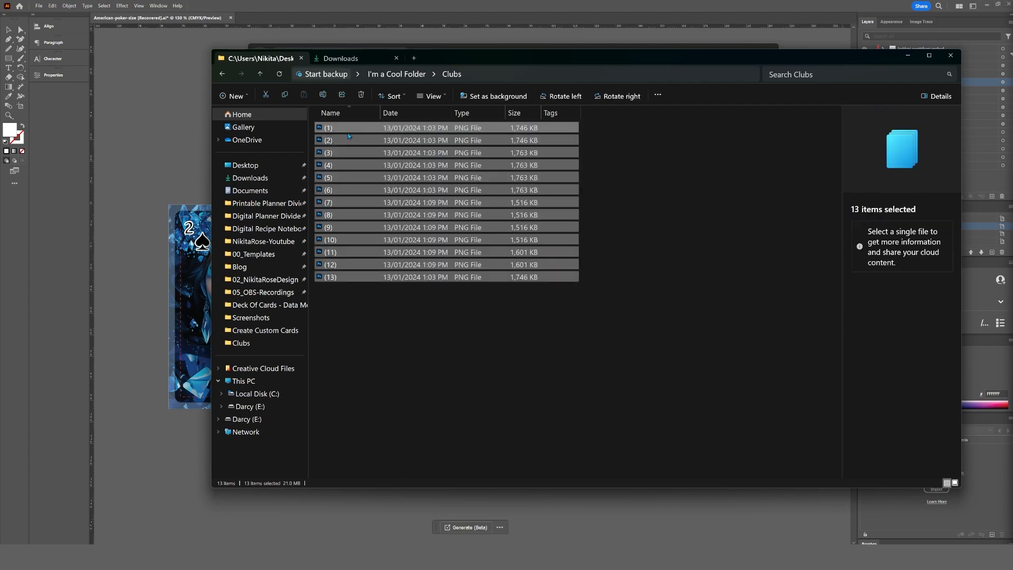
pyautogui.rightClick(345, 127)
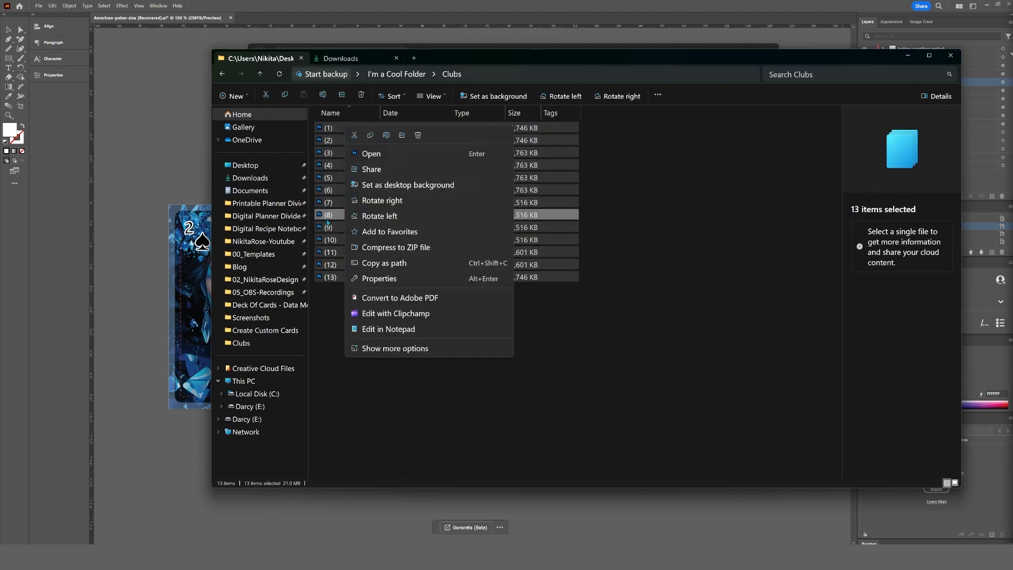
pyautogui.click(392, 262)
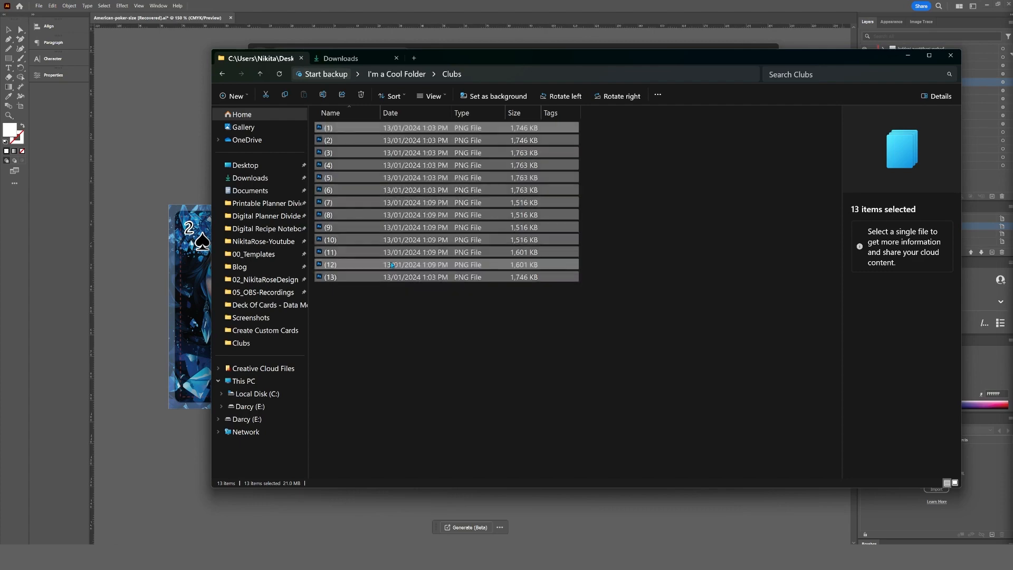
pyautogui.click(908, 55)
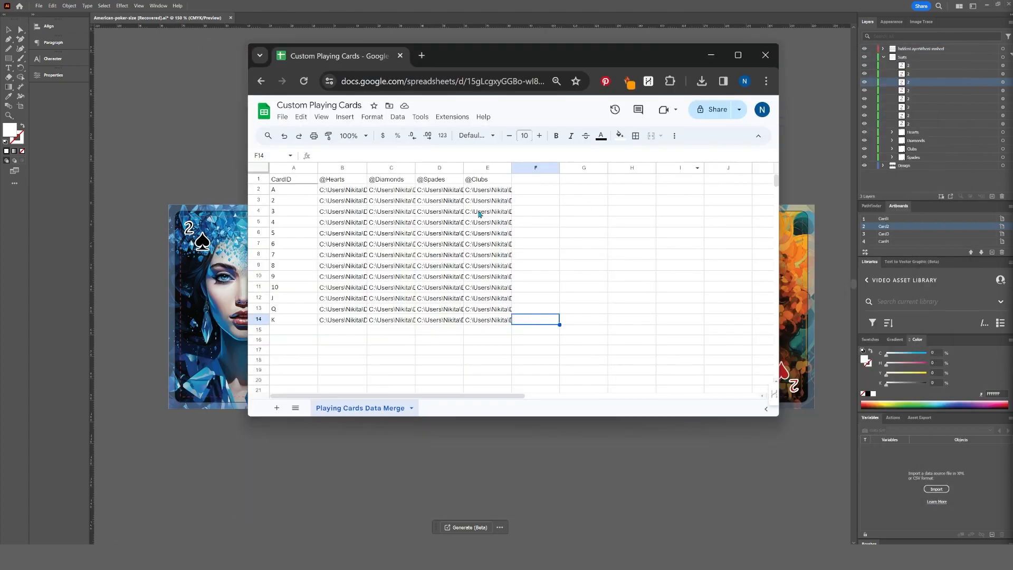
pyautogui.click(346, 191)
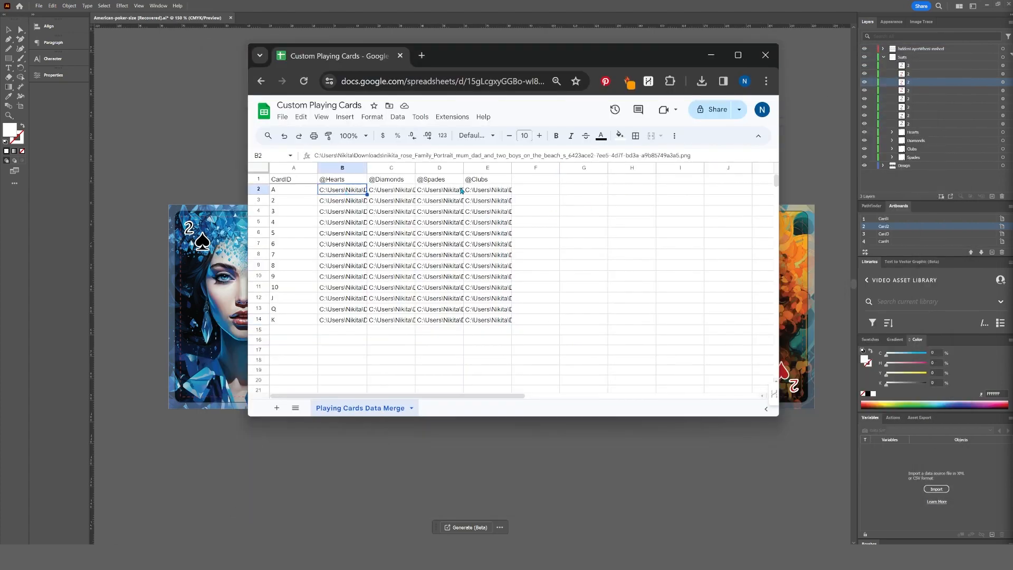
pyautogui.click(479, 194)
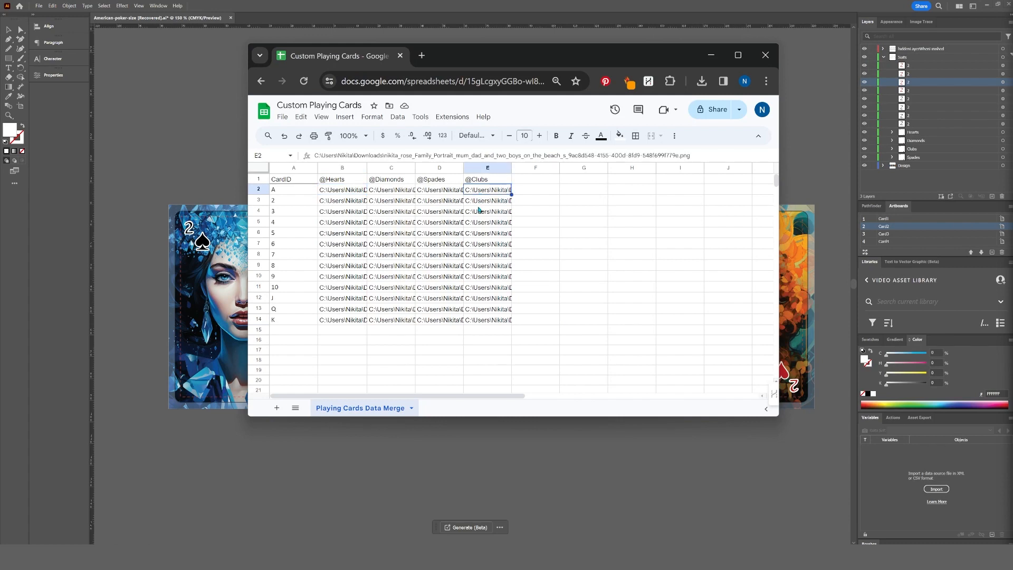
pyautogui.keyDown('shift'); pyautogui.click(501, 323); pyautogui.keyUp('shift')
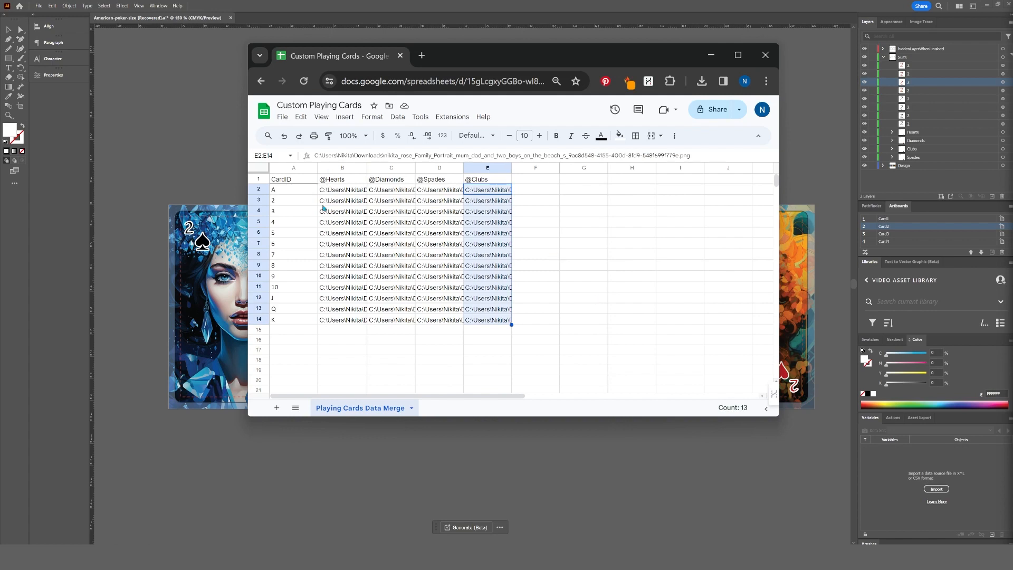
pyautogui.click(547, 322)
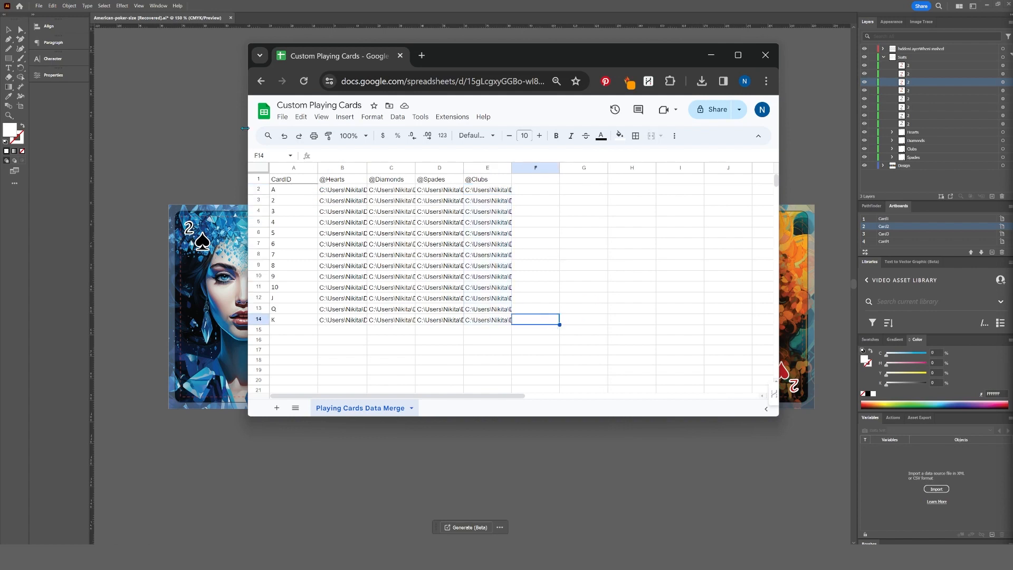
# Download the spreadsheet as comma-separated values, return to Illustrator and import the CSV as the variables data source
pyautogui.click(282, 117)
pyautogui.moveTo(322, 237)
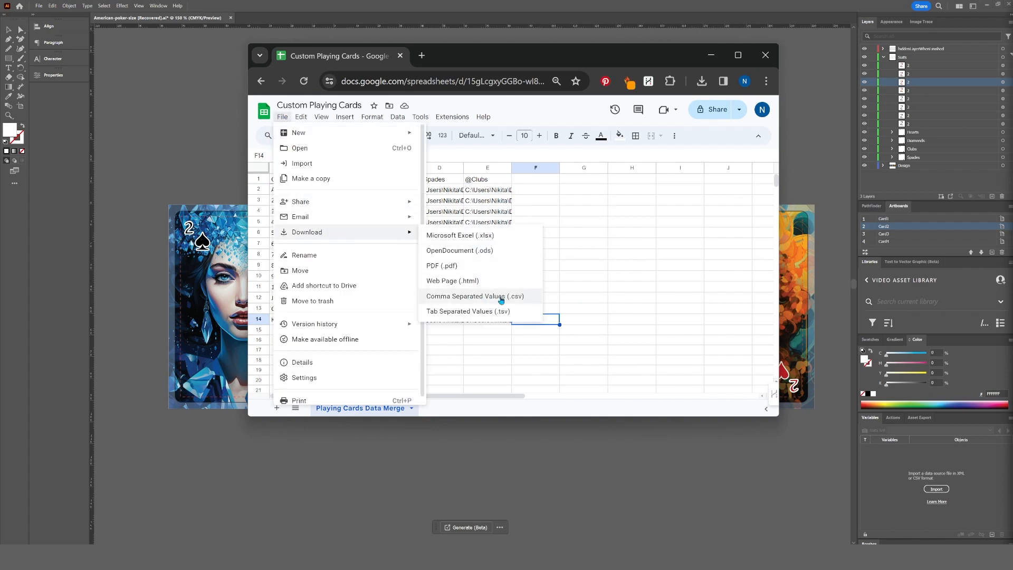
pyautogui.click(468, 301)
pyautogui.click(711, 55)
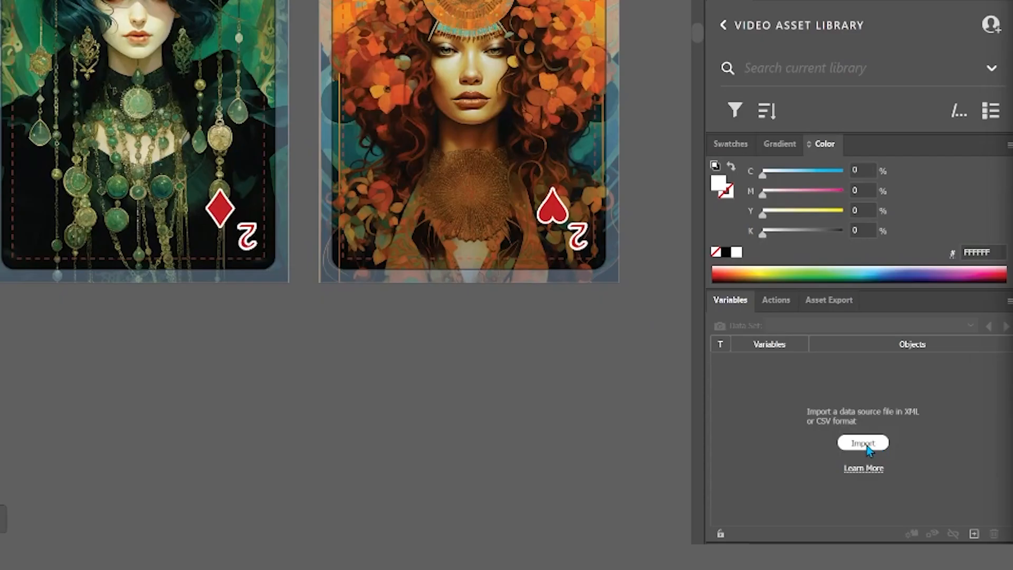
pyautogui.click(866, 444)
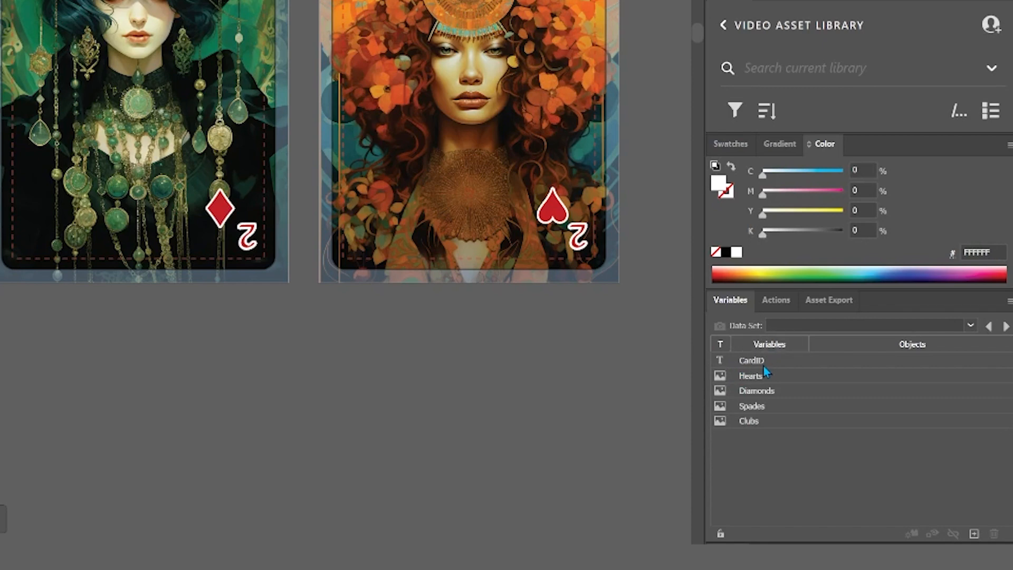
# Bind all eight "2" text objects in the Suits layer to the CardID variable
pyautogui.click(764, 362)
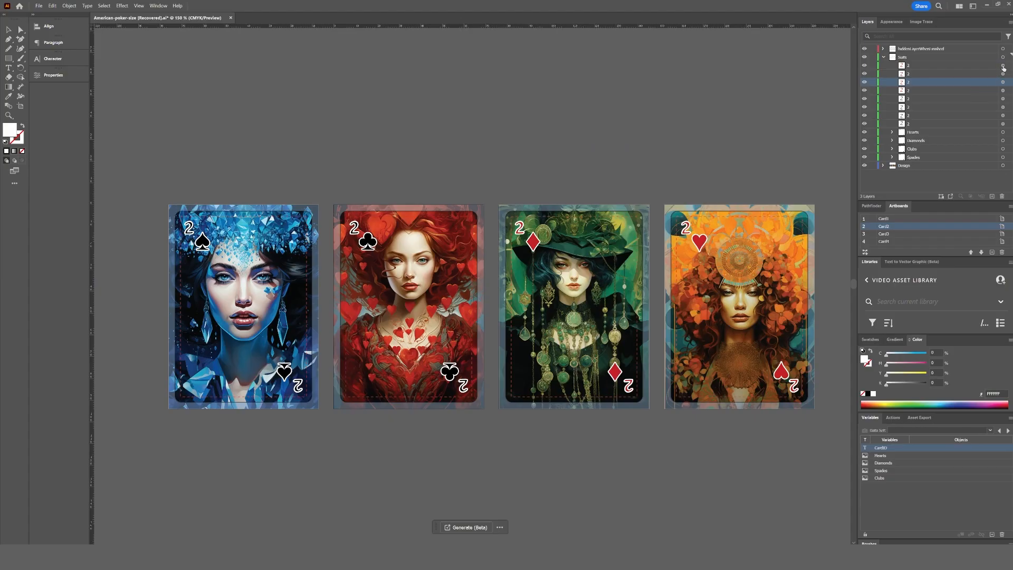
pyautogui.moveTo(1003, 65); pyautogui.dragTo(1003, 125)
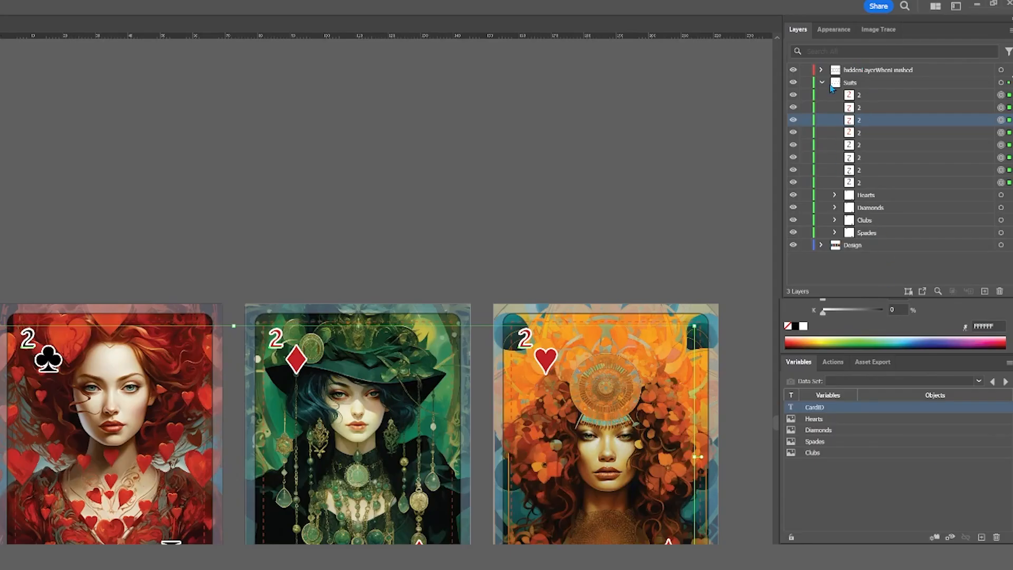
pyautogui.click(1001, 95)
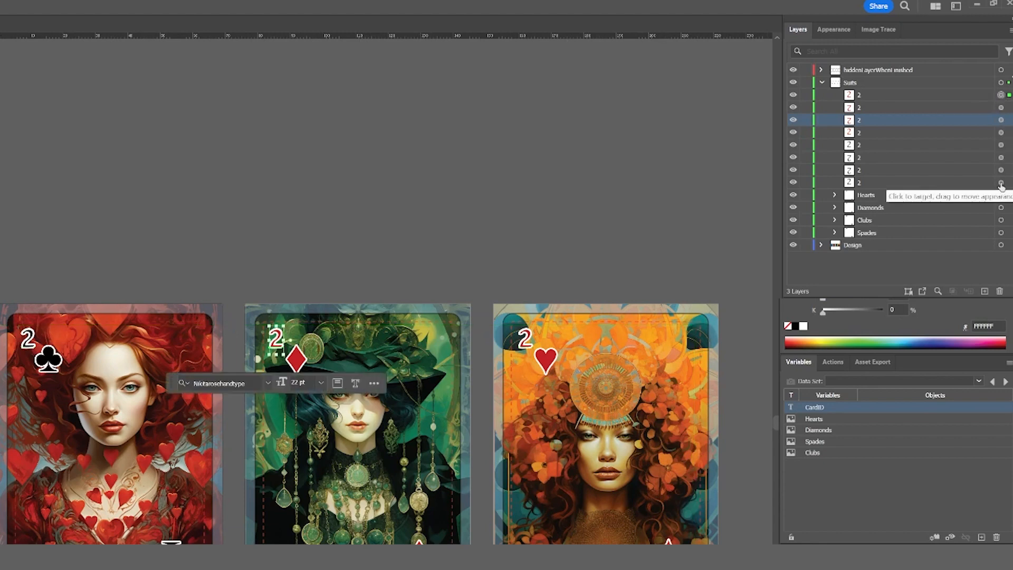
pyautogui.keyDown('shift'); pyautogui.click(1001, 182); pyautogui.keyUp('shift')
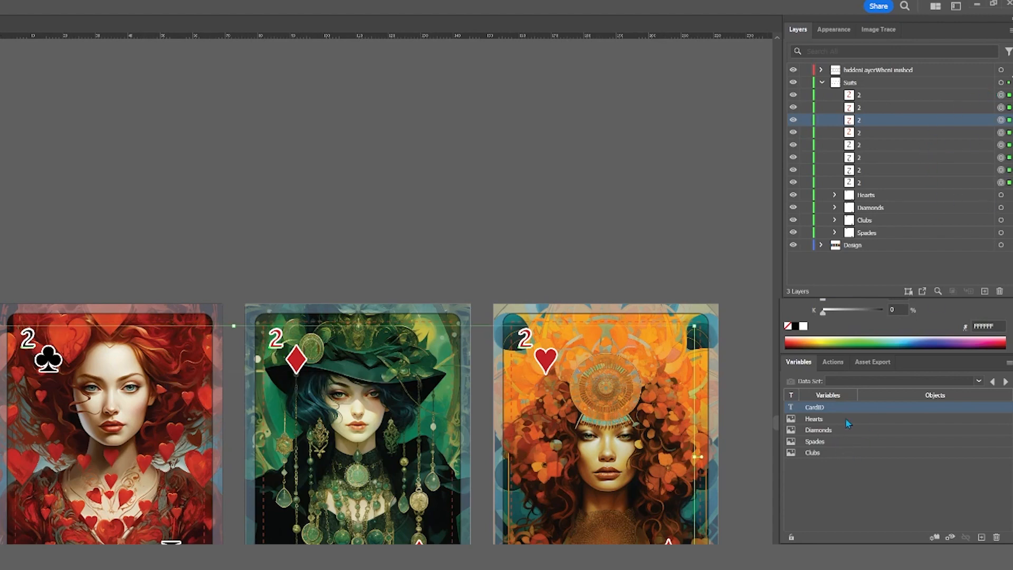
pyautogui.click(933, 538)
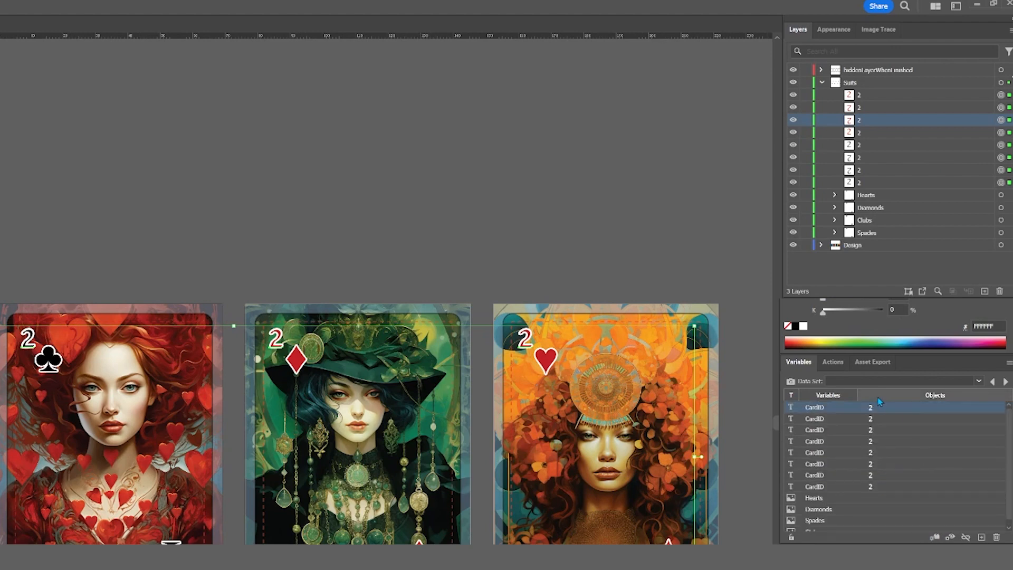
# Bind the orange card's linked image in the Design layer to the Hearts variable
pyautogui.scroll(-1, 890, 496)
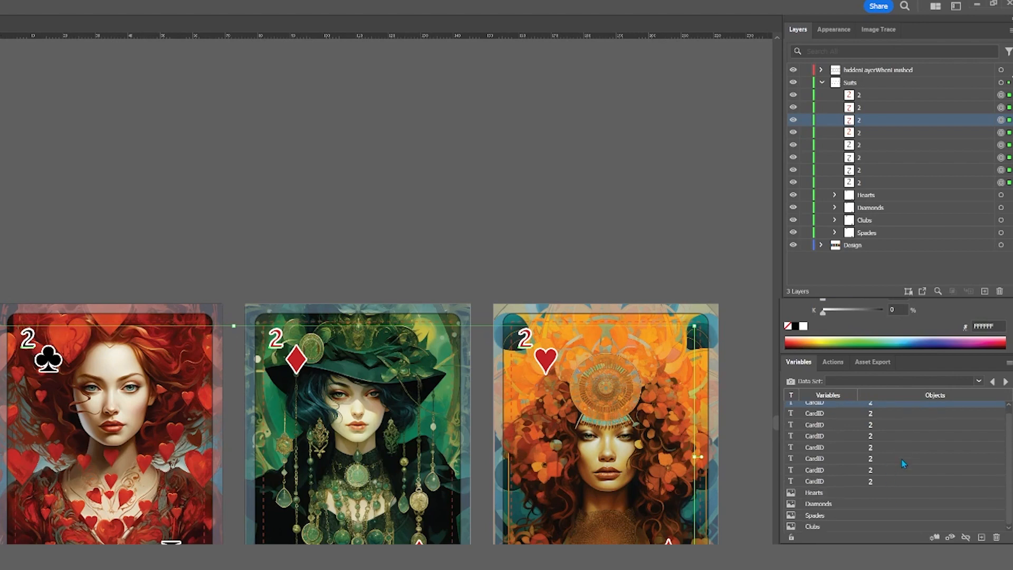
pyautogui.click(814, 495)
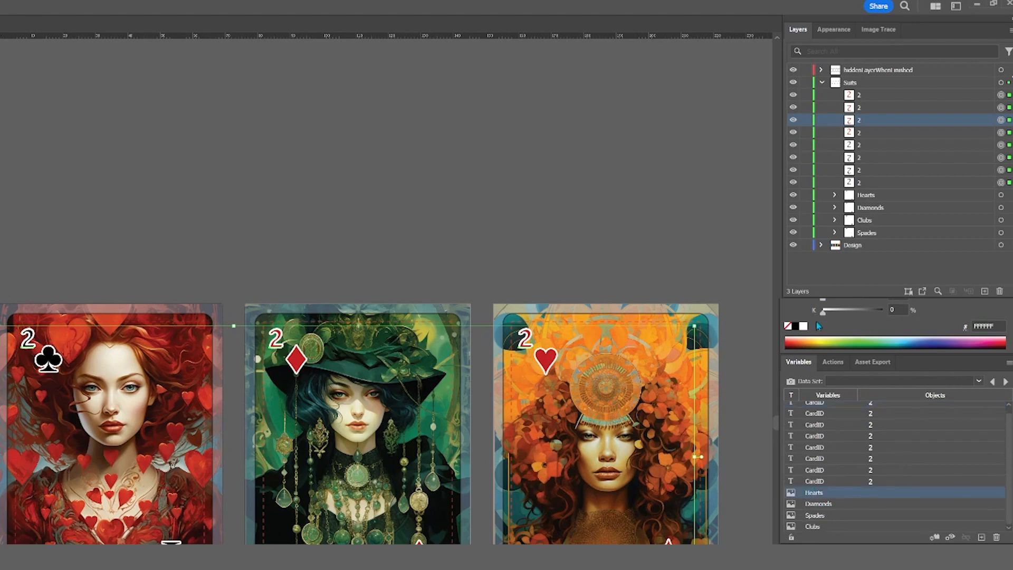
pyautogui.click(818, 245)
pyautogui.scroll(-3, 970, 230)
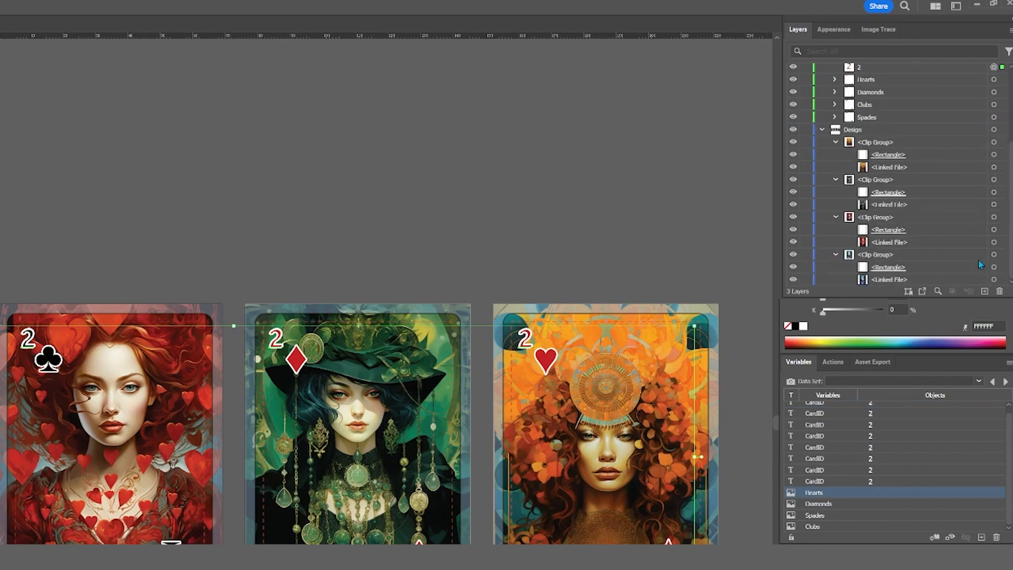
pyautogui.click(994, 167)
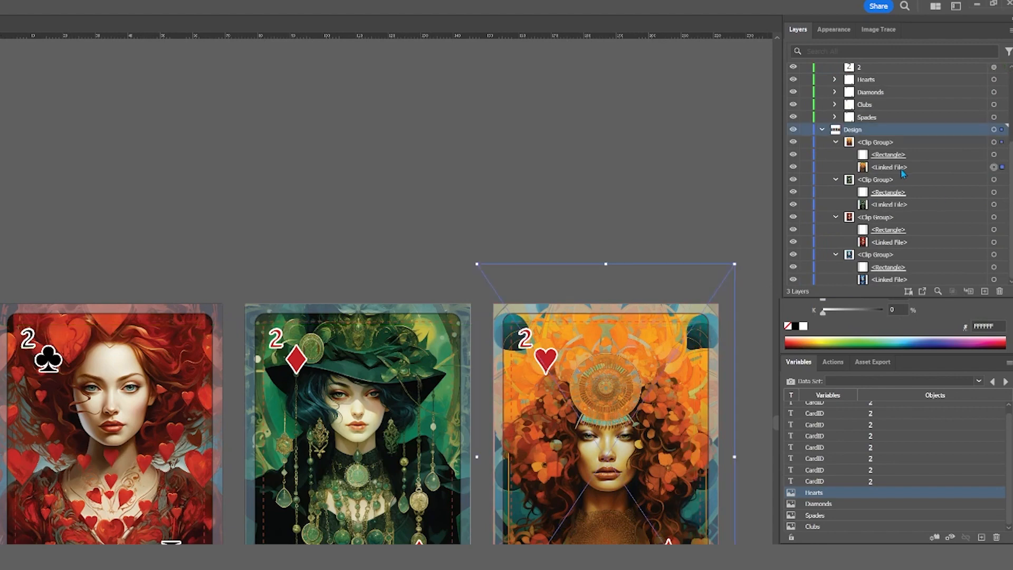
pyautogui.click(934, 539)
# Bind the green card's linked image to the Diamonds variable
pyautogui.click(825, 504)
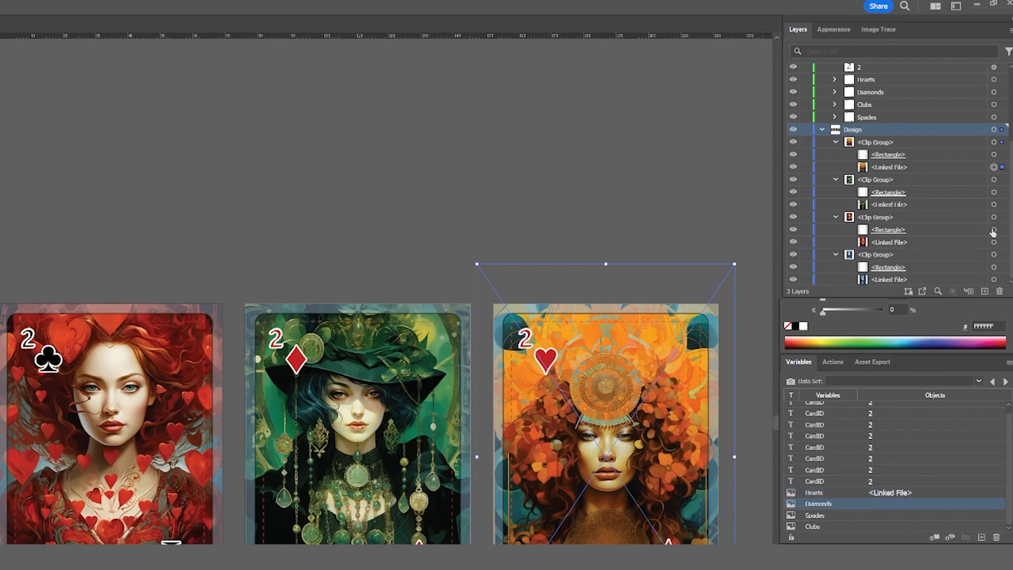
pyautogui.click(994, 205)
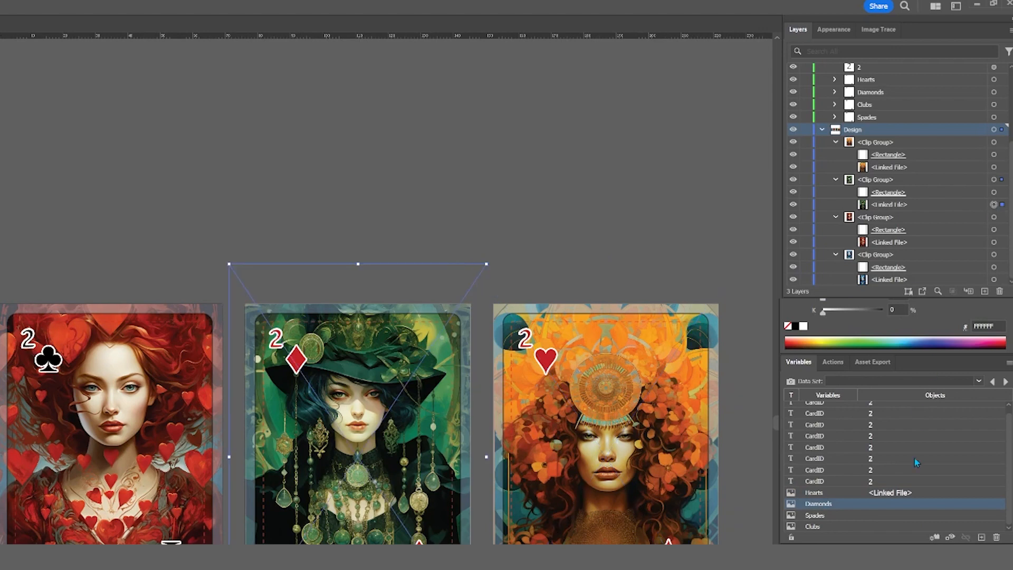
pyautogui.click(935, 538)
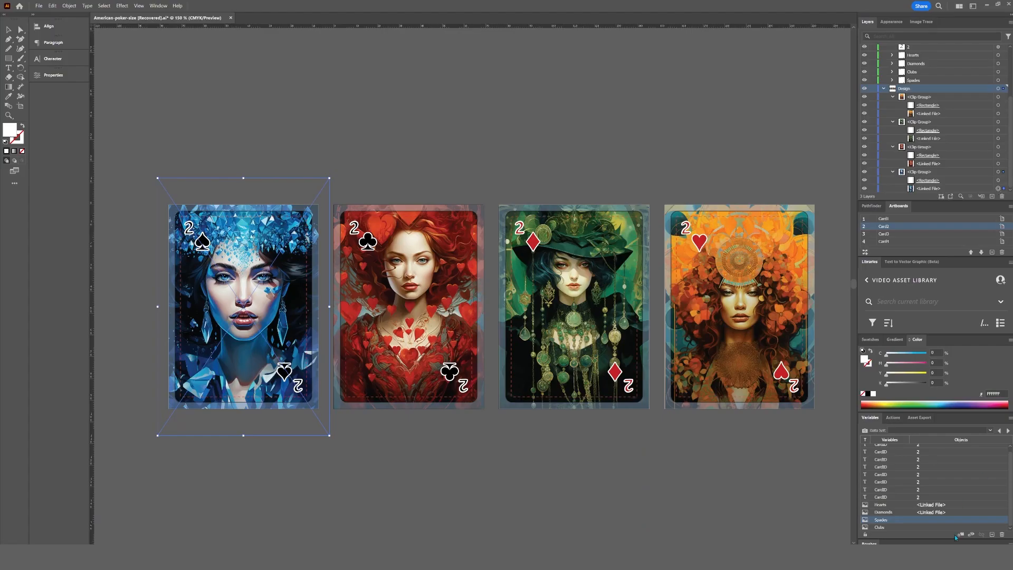
# Bind the blue card's linked image to the Spades variable and the red card's linked image to the Clubs variable
pyautogui.click(961, 535)
pyautogui.click(883, 528)
pyautogui.click(998, 163)
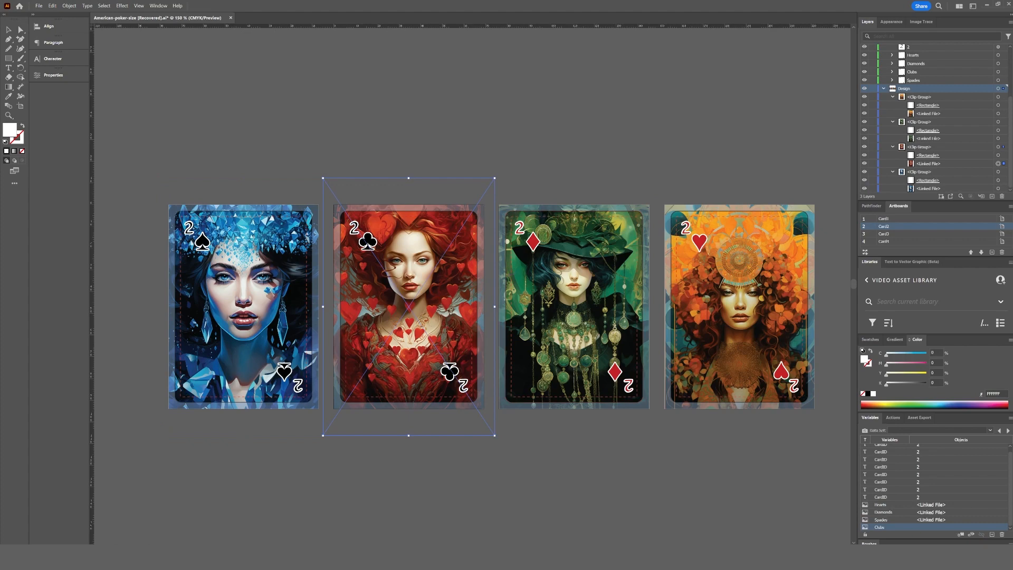
pyautogui.click(960, 535)
# Load Data Set 1 and preview the merged cards one data set at a time up to Data Set 7
pyautogui.scroll(1, 933, 499)
pyautogui.click(991, 430)
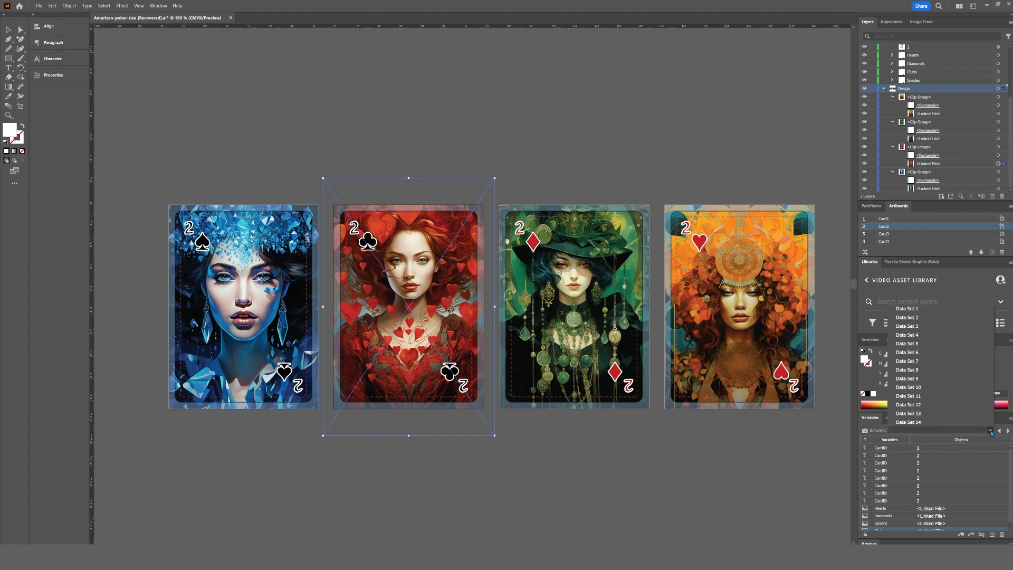
pyautogui.click(929, 306)
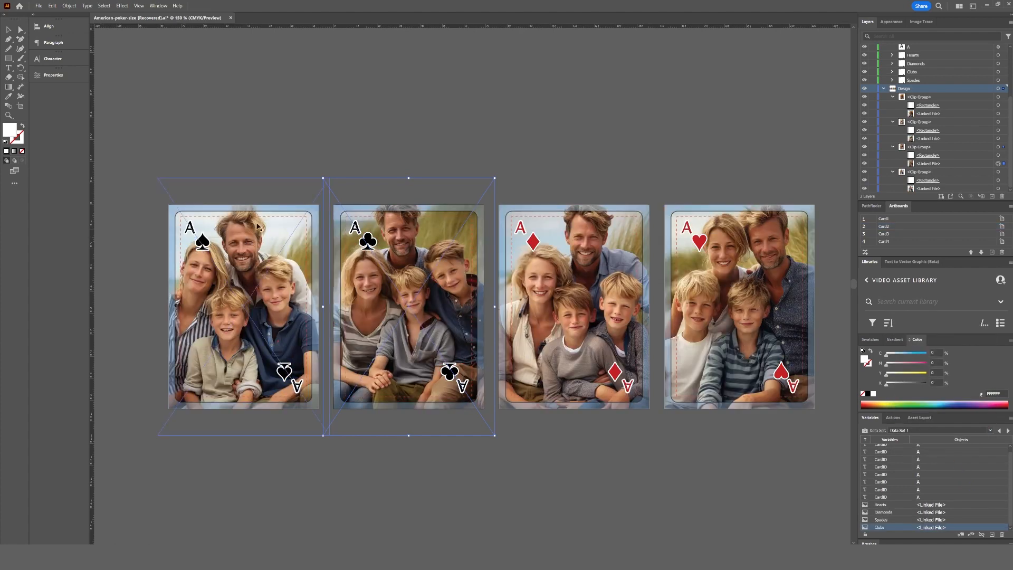
pyautogui.click(1008, 431)
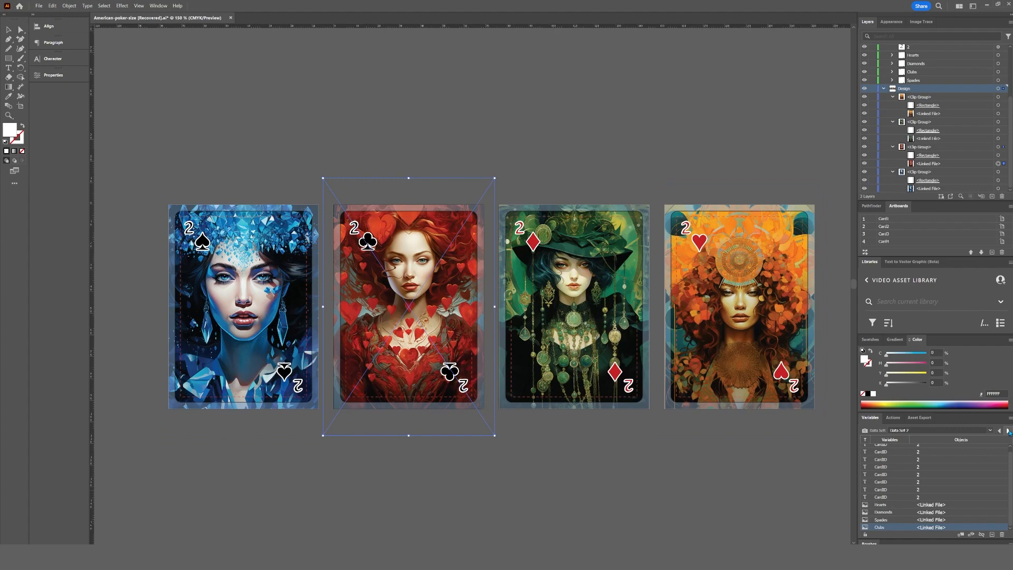
pyautogui.click(1008, 431)
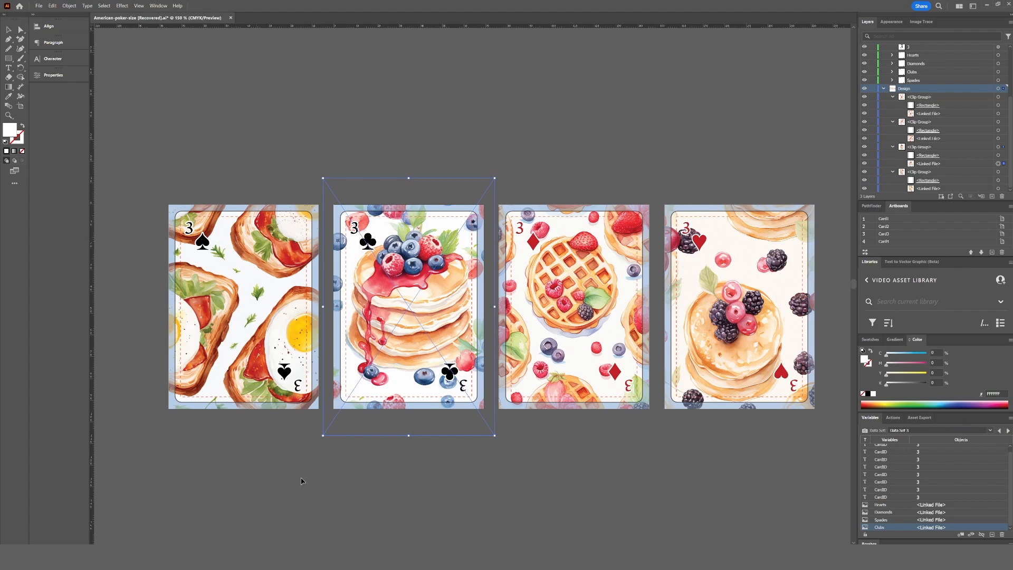
pyautogui.click(1008, 431)
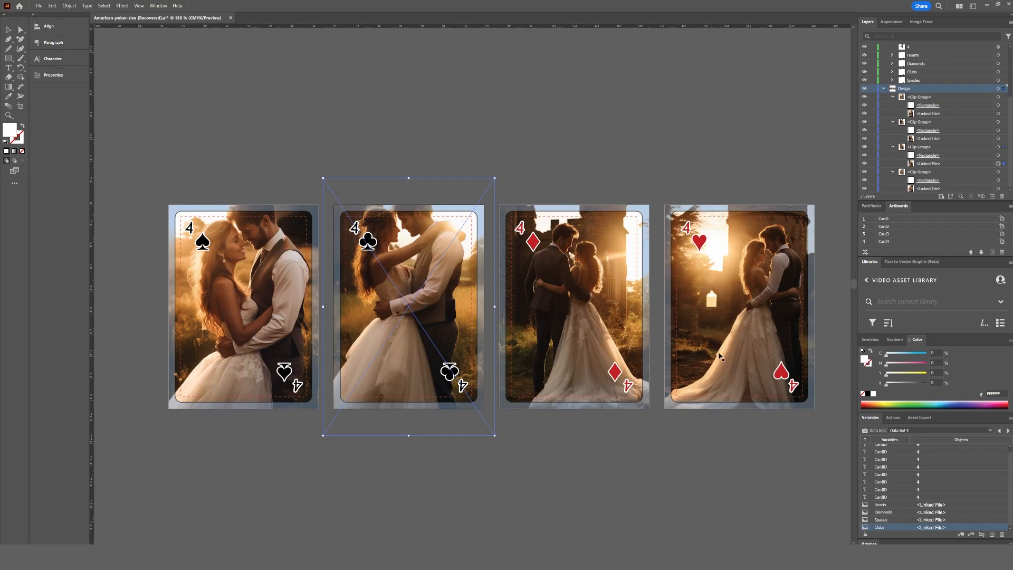
pyautogui.click(1008, 431)
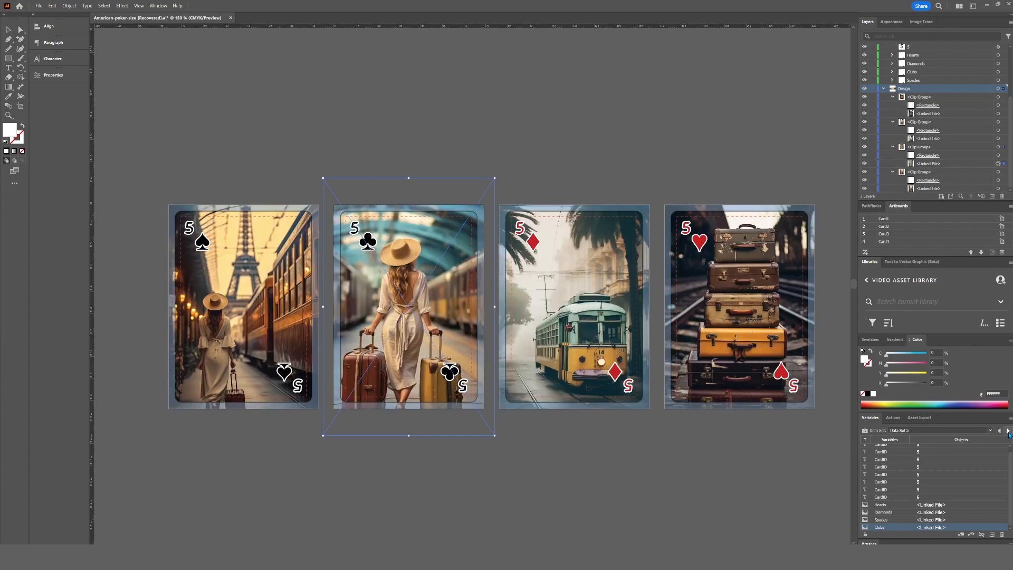
pyautogui.click(1008, 431)
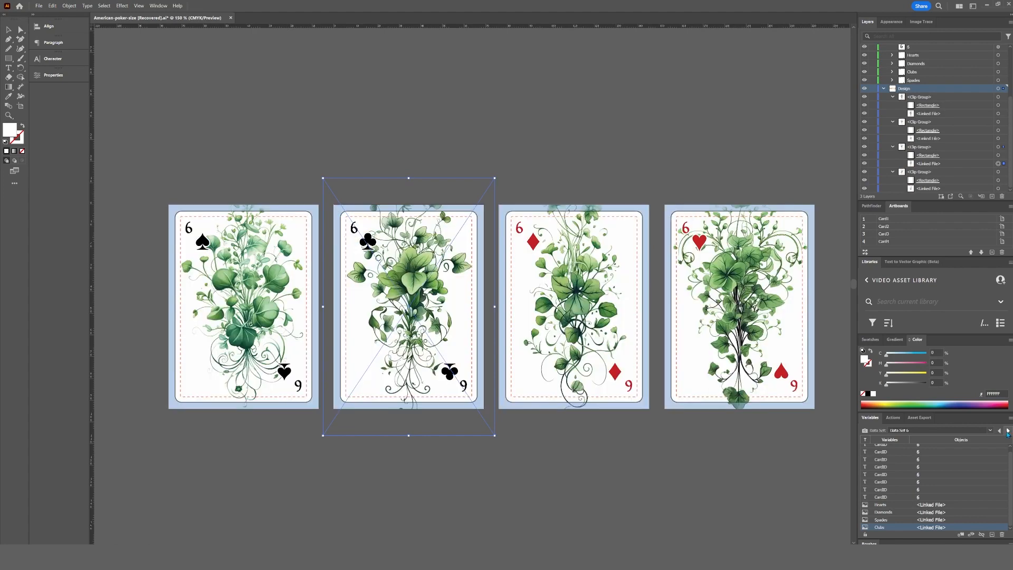
pyautogui.click(1008, 431)
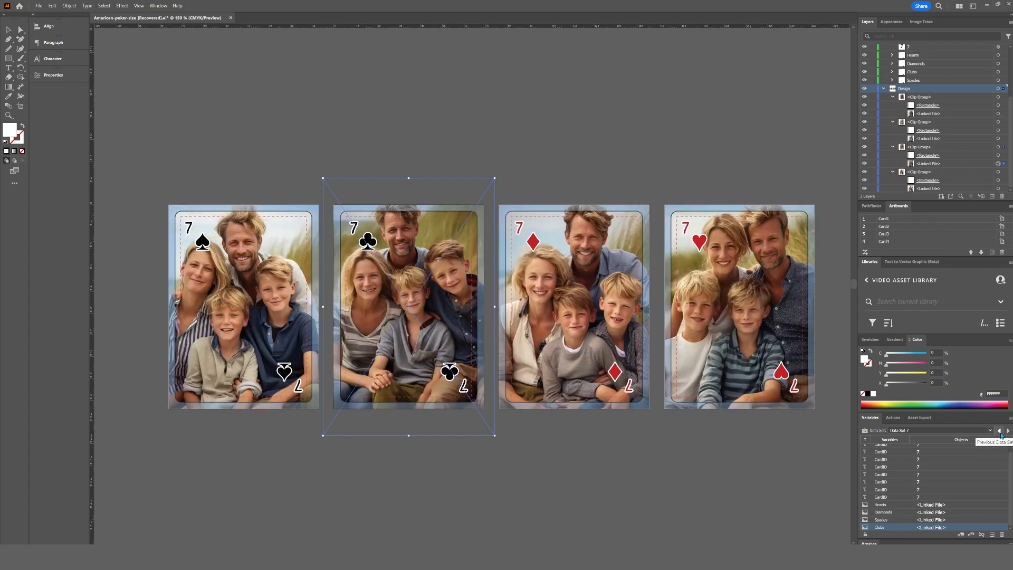
# Go back through the data sets to Data Set 2 and advance to Data Set 4
pyautogui.click(1000, 431)
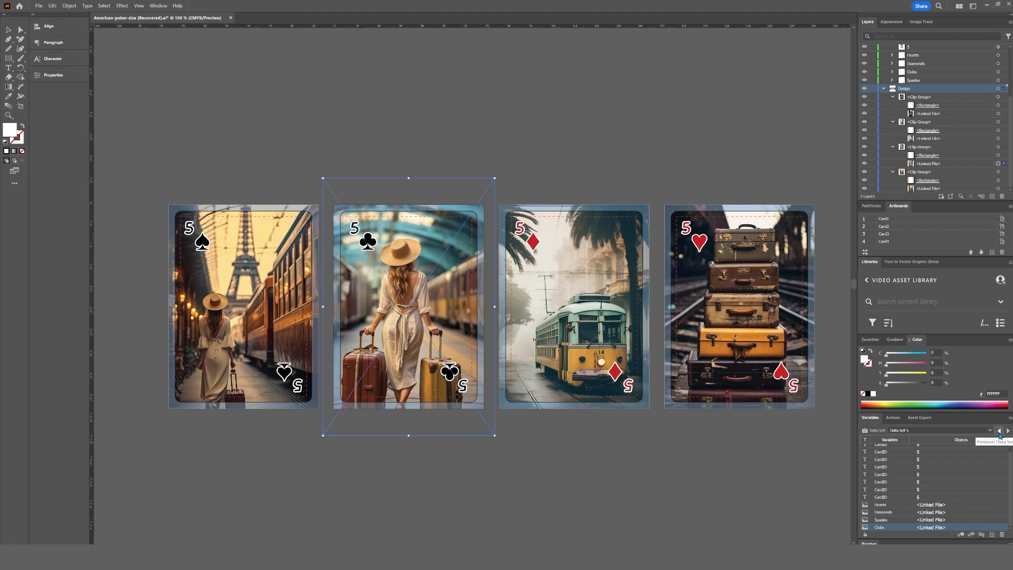
pyautogui.click(999, 431)
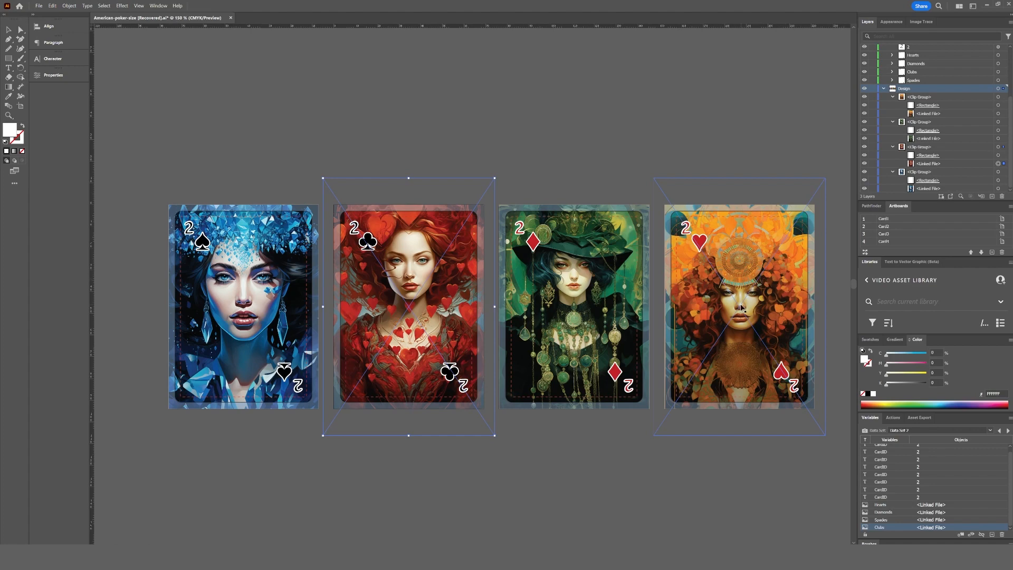
pyautogui.click(1008, 431)
pyautogui.click(1008, 431)
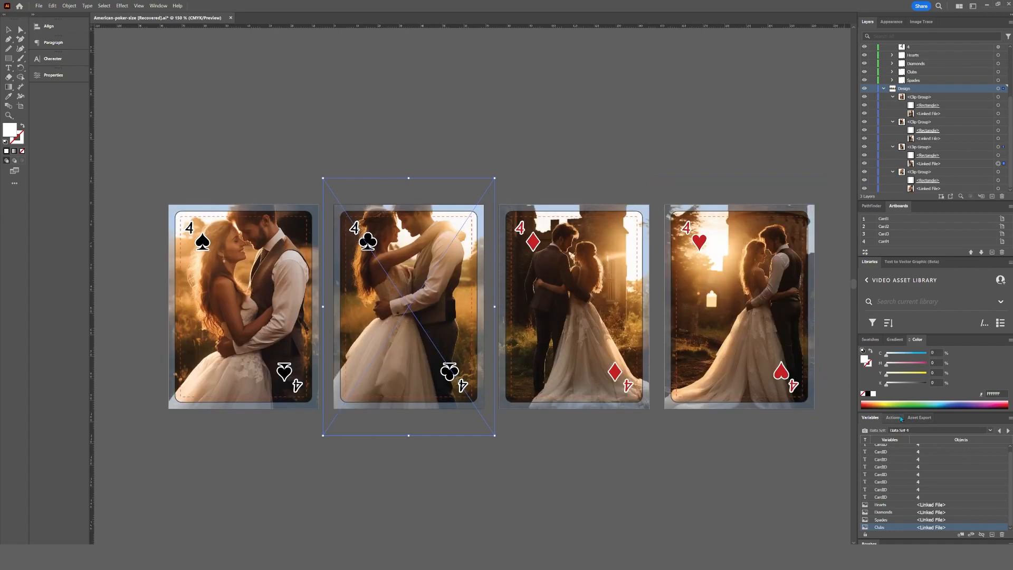
# Show the recorded actions for exporting and saving the merged cards
pyautogui.click(893, 418)
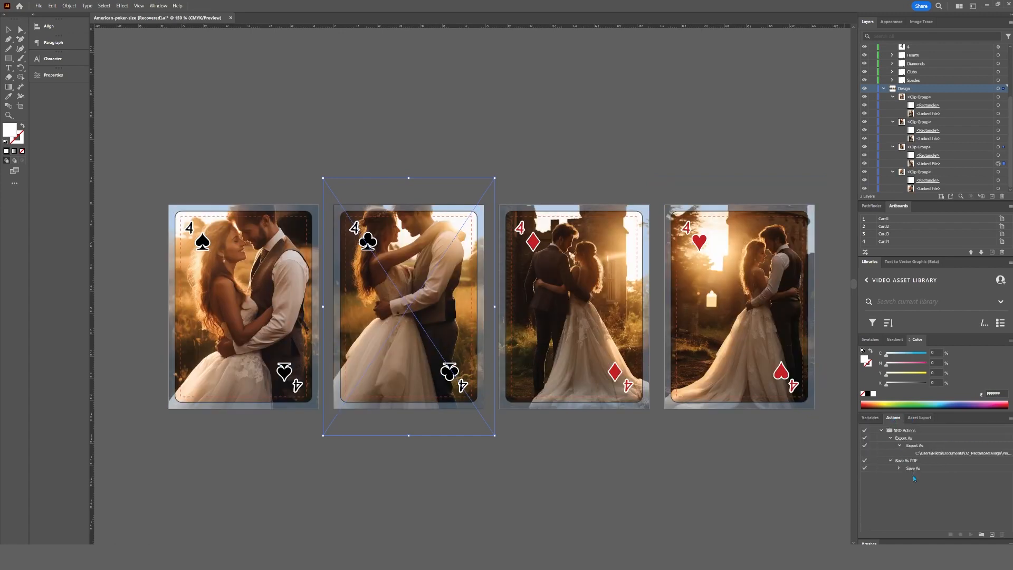